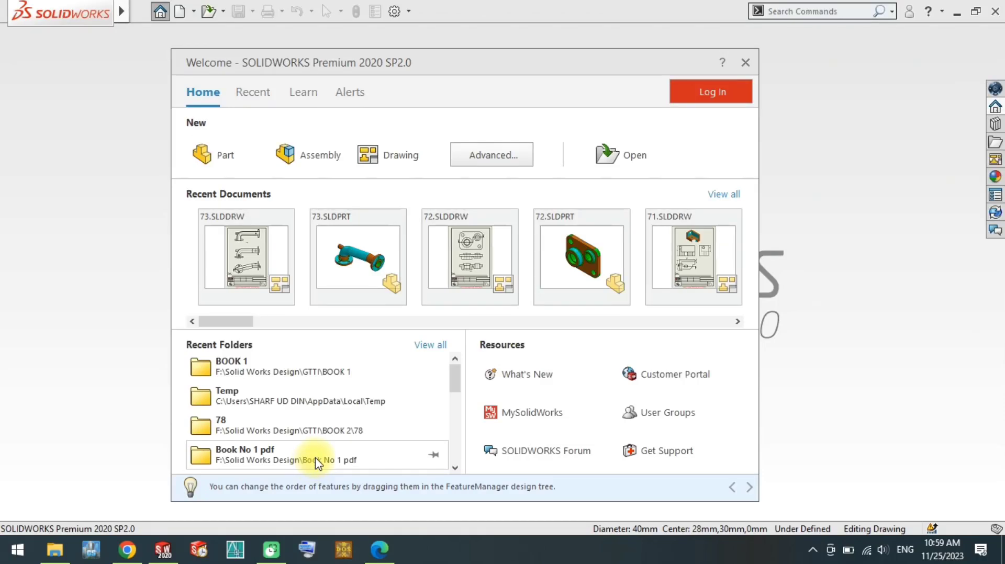
# Review the flanged pipe tee drawing on PDF page 75, then return to the blank SOLIDWORKS part.
pyautogui.click(381, 556)
pyautogui.scroll(8, 470, 341)
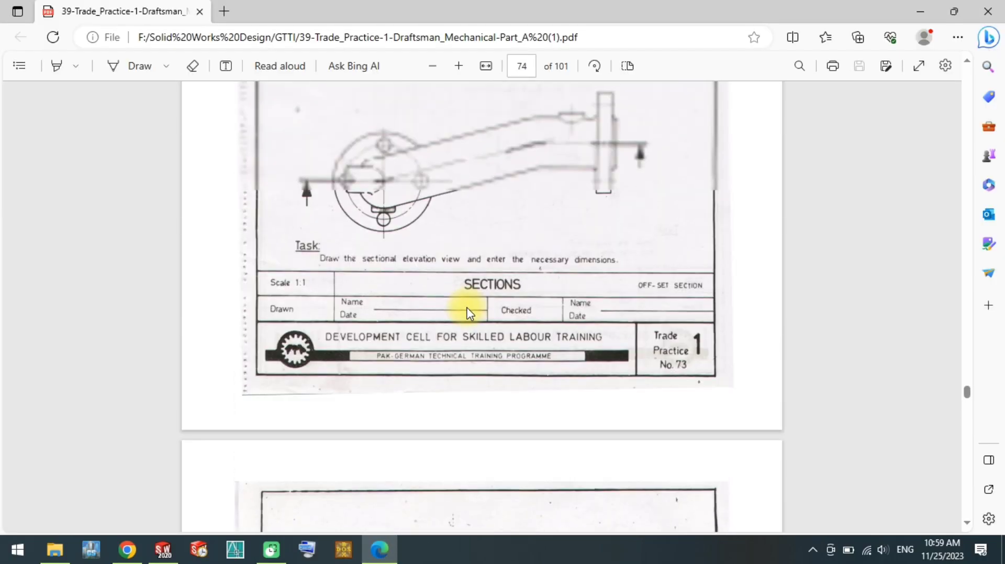
pyautogui.scroll(4, 478, 329)
pyautogui.scroll(-8, 476, 413)
pyautogui.scroll(-4, 470, 340)
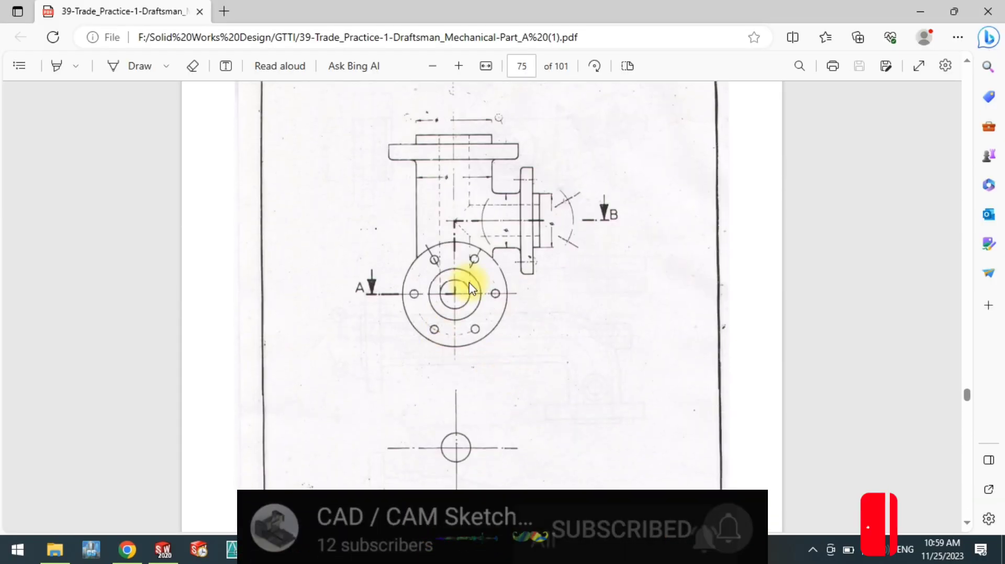
pyautogui.scroll(-2, 471, 367)
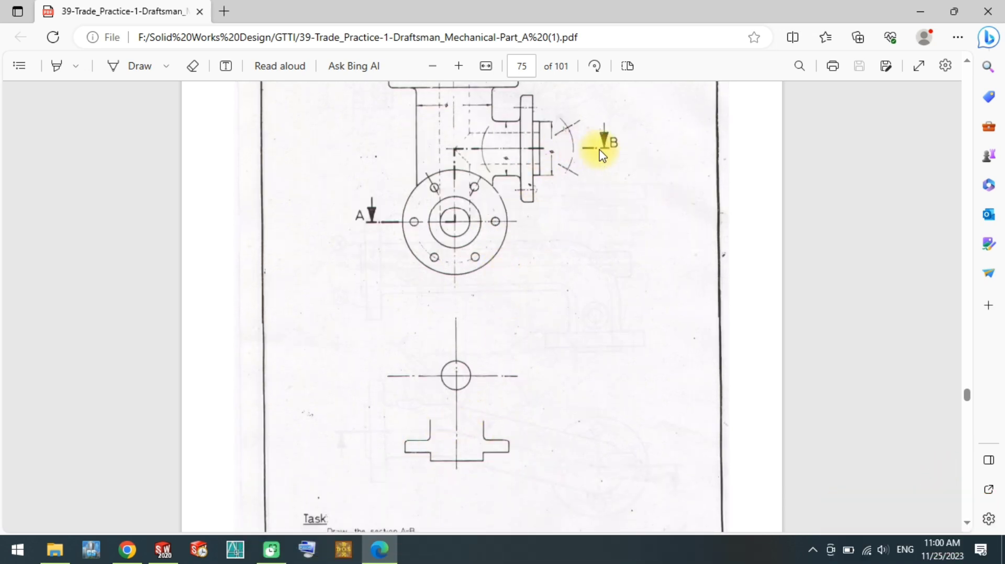
pyautogui.scroll(2, 457, 211)
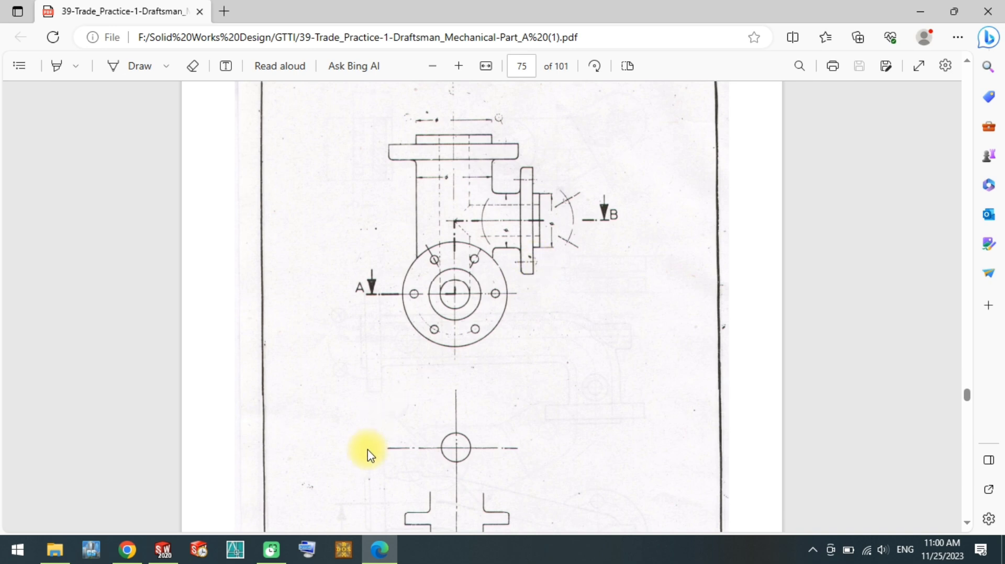
pyautogui.click(163, 549)
pyautogui.press('Escape')
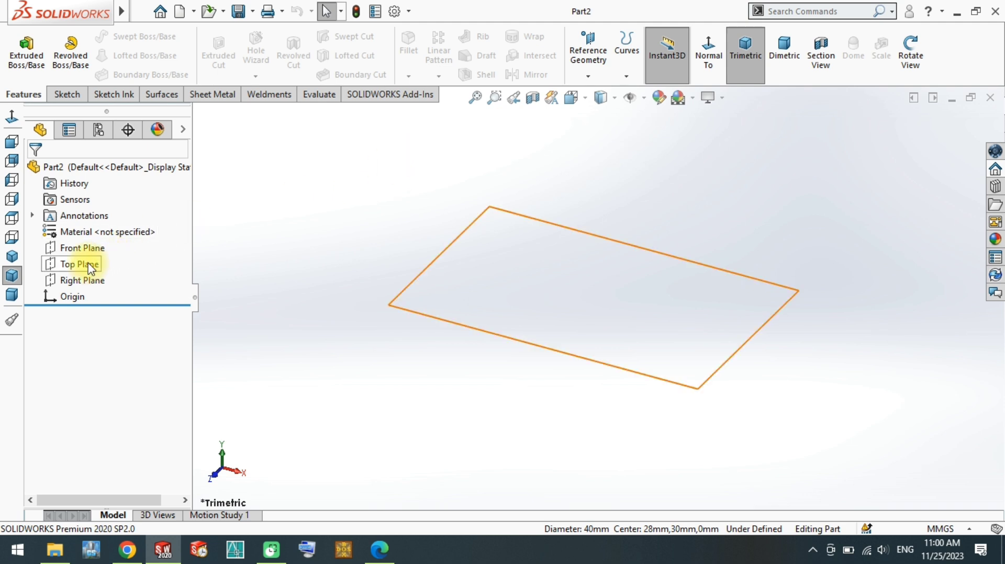
# Sketch two concentric circles at the origin on the Top Plane.
pyautogui.click(90, 265)
pyautogui.click(102, 242)
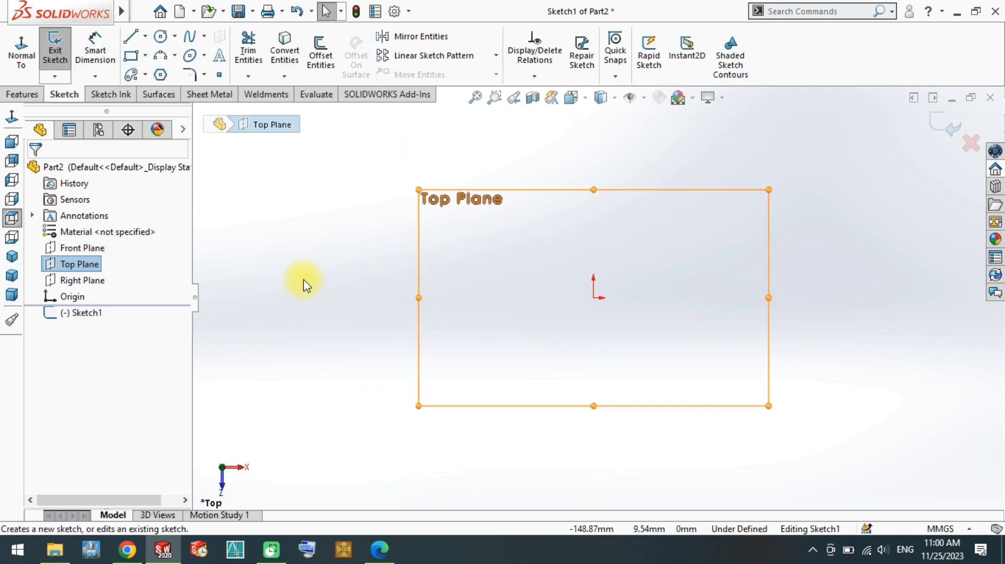
pyautogui.moveTo(264, 250); pyautogui.dragTo(406, 260, button='right')
pyautogui.click(593, 298)
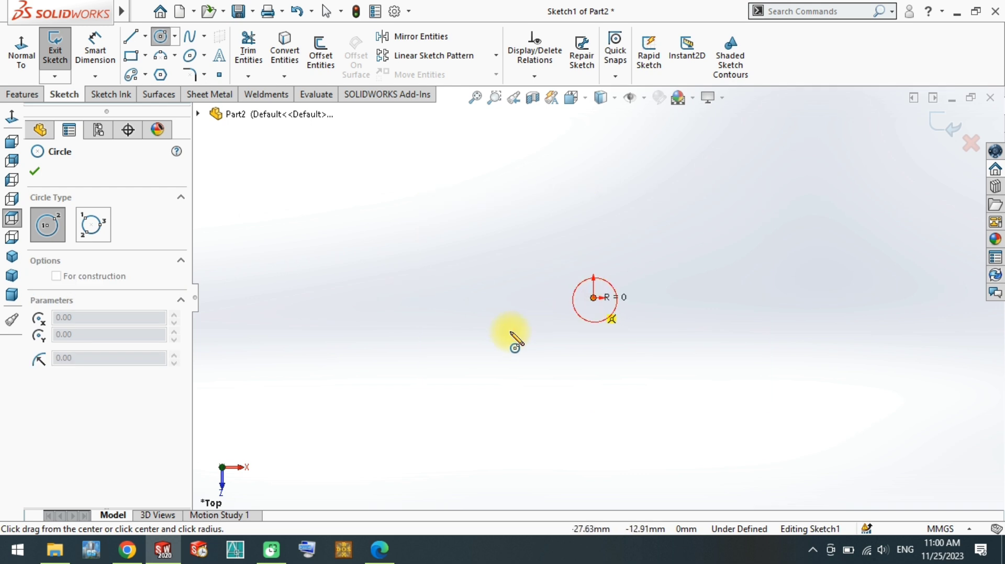
pyautogui.click(508, 342)
pyautogui.click(593, 298)
pyautogui.click(516, 325)
# Dimension the outer circle Ø30 and the inner circle Ø10, then begin an extrusion.
pyautogui.moveTo(502, 273); pyautogui.dragTo(430, 323, button='right')
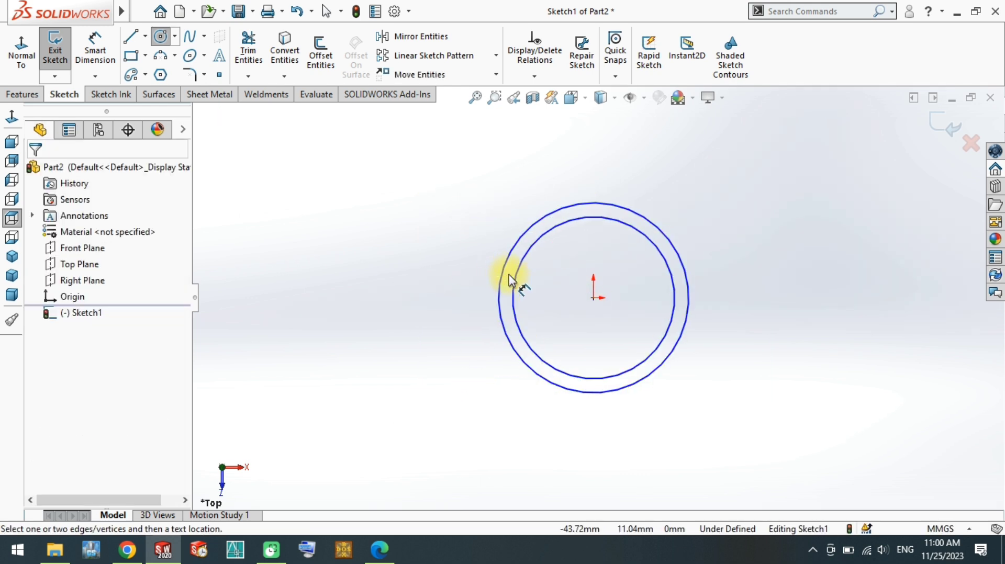
pyautogui.click(431, 313)
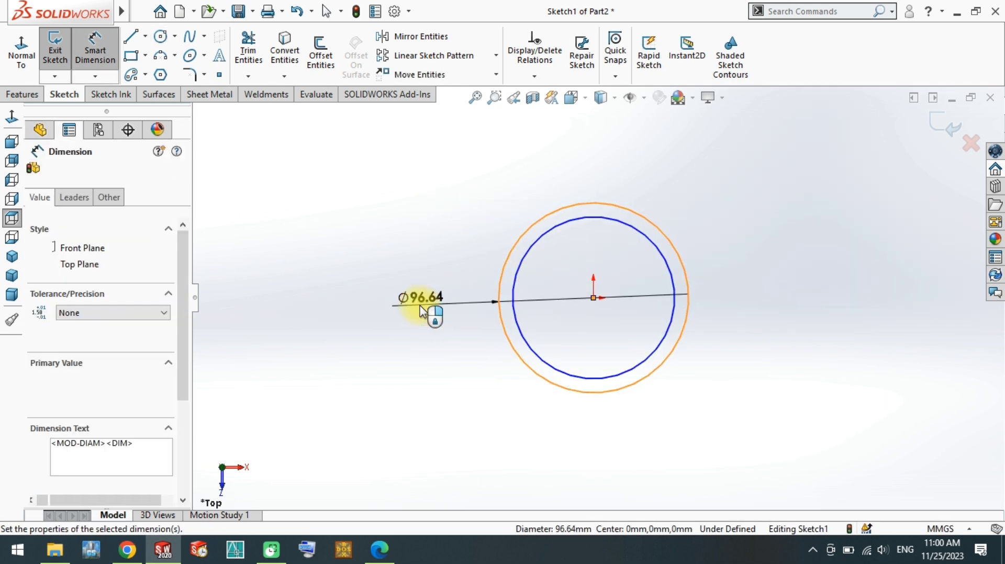
pyautogui.write('30')
pyautogui.press('Return')
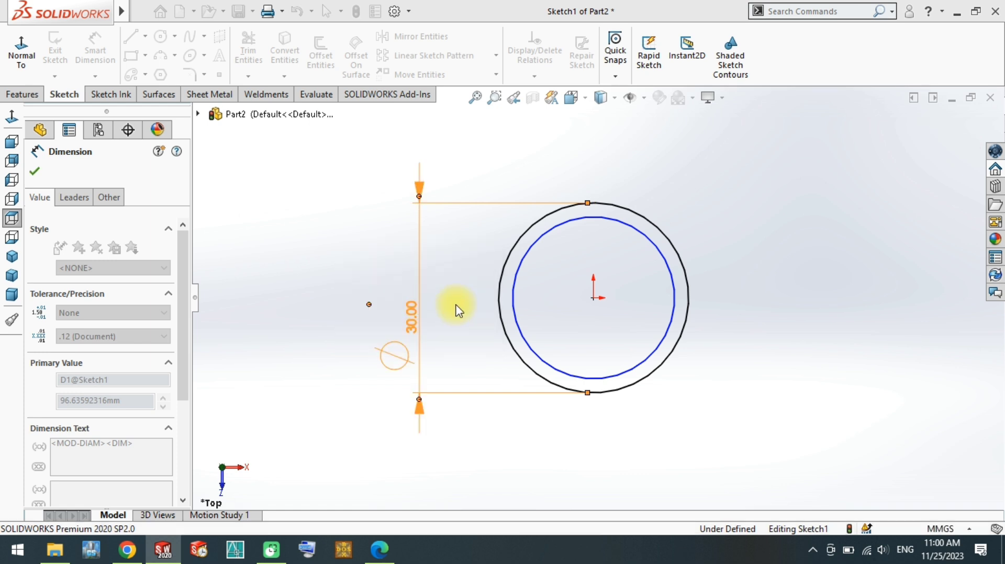
pyautogui.click(521, 270)
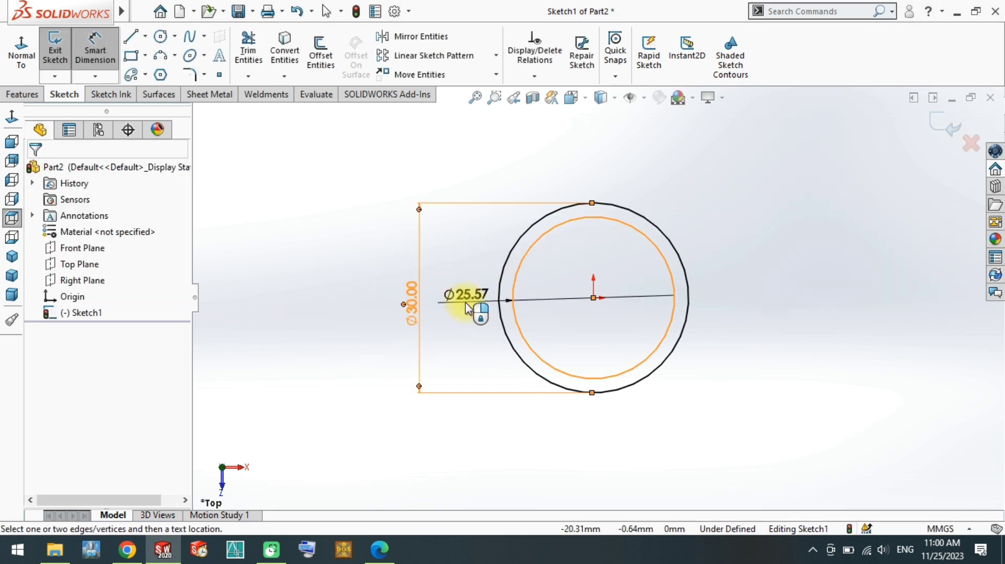
pyautogui.click(466, 302)
pyautogui.press('Return')
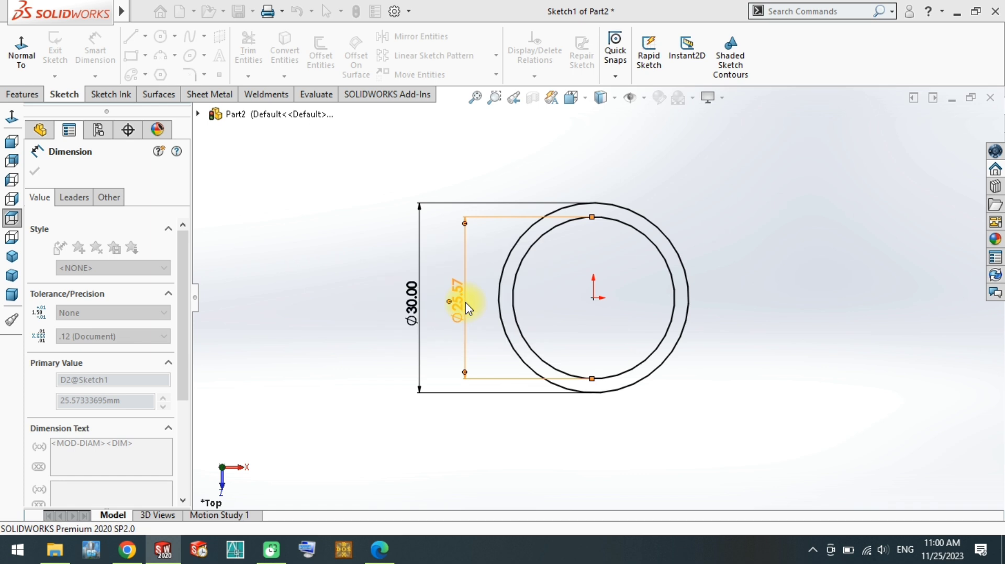
pyautogui.write('10')
pyautogui.press('Return')
pyautogui.moveTo(579, 352); pyautogui.dragTo(574, 228, button='middle')
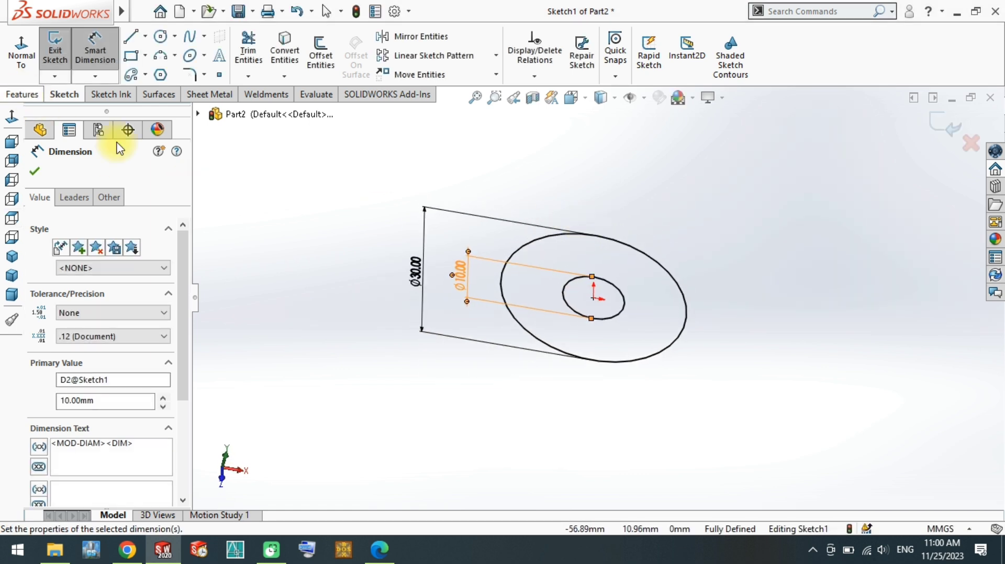
pyautogui.moveTo(348, 291); pyautogui.dragTo(497, 274, button='right')
# Extrude the ring 64 mm in Direction 1 and 10 mm in Direction 2.
pyautogui.moveTo(596, 330); pyautogui.dragTo(516, 335, button='right')
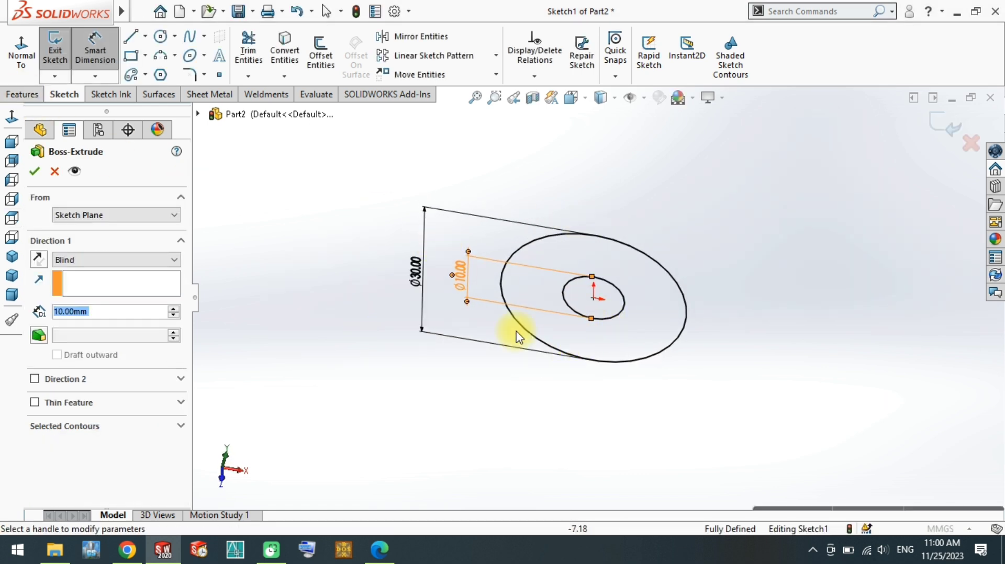
pyautogui.write('6')
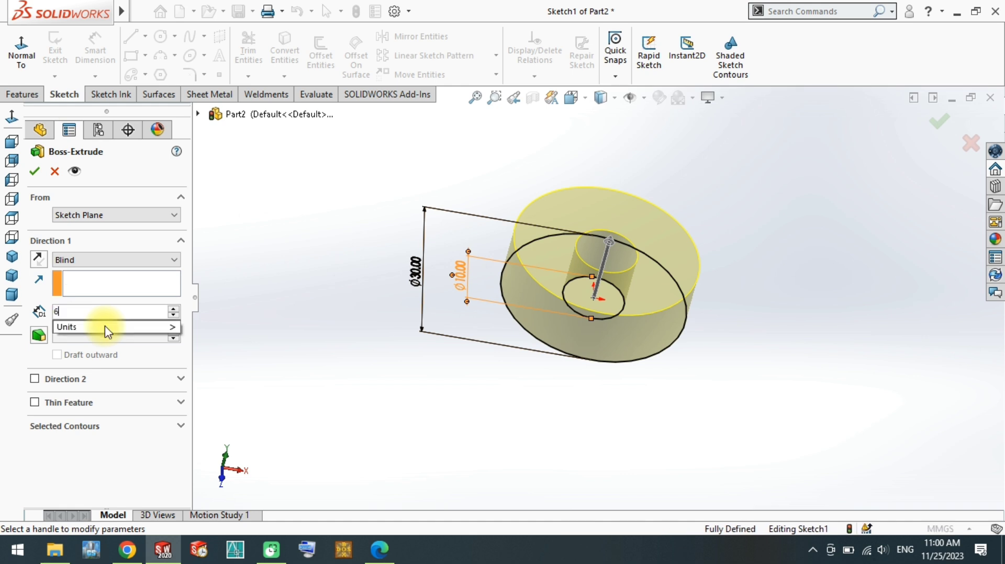
pyautogui.write('4')
pyautogui.press('Return')
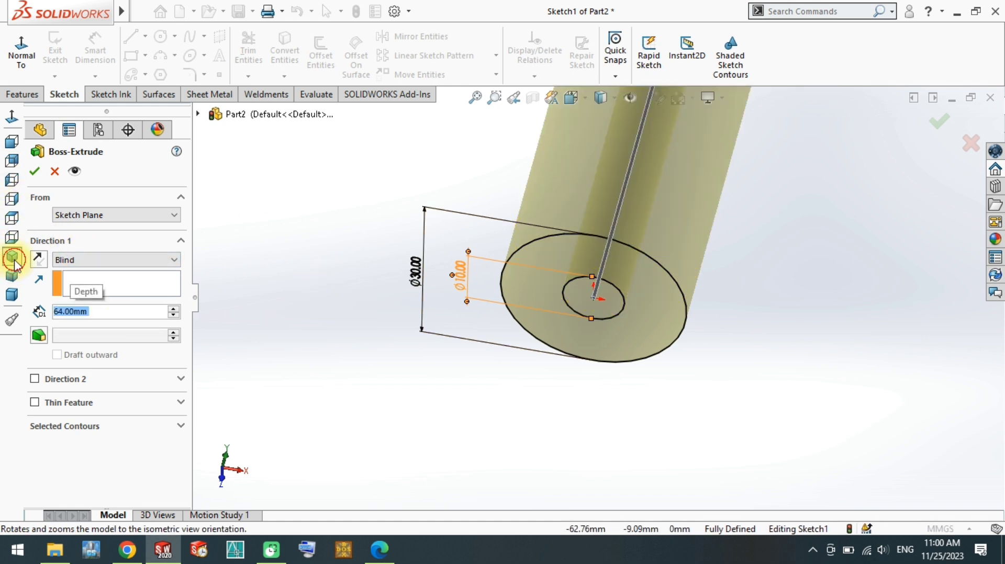
pyautogui.click(13, 259)
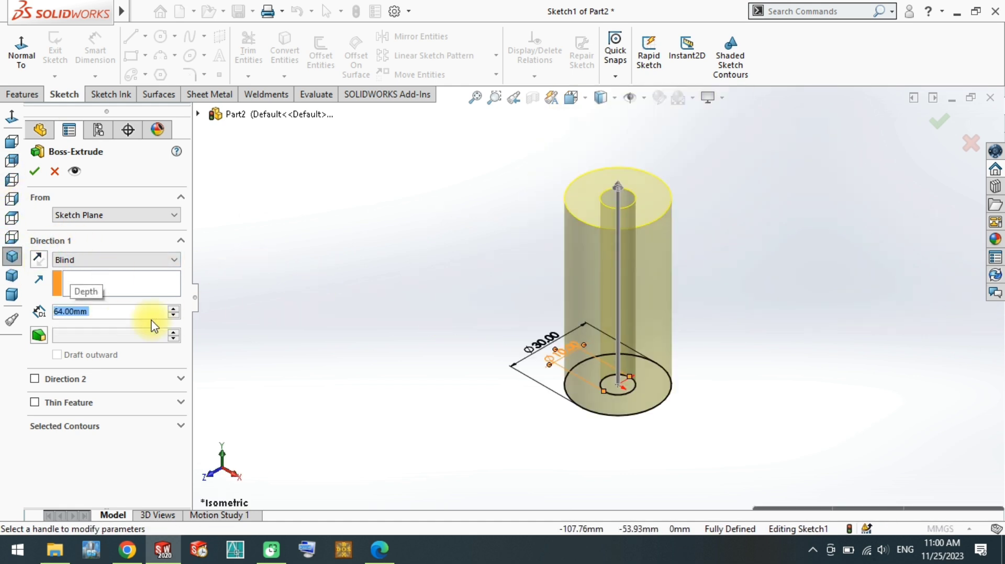
pyautogui.click(34, 381)
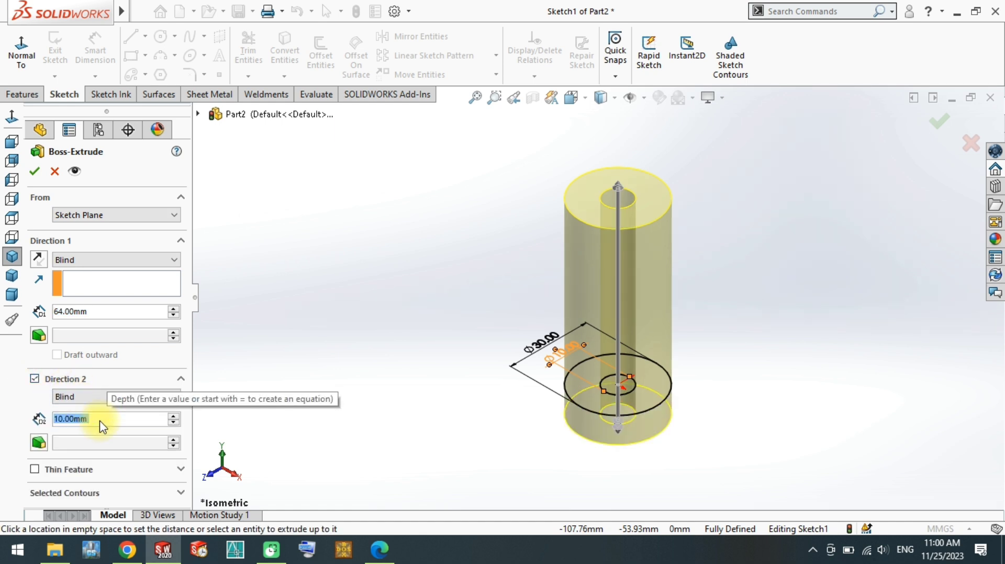
pyautogui.click(34, 173)
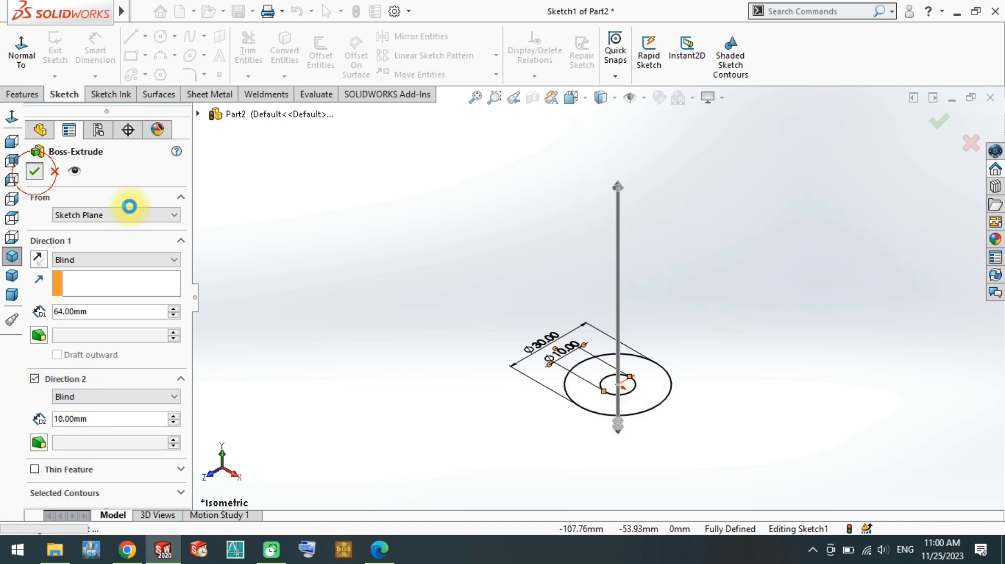
pyautogui.click(592, 198)
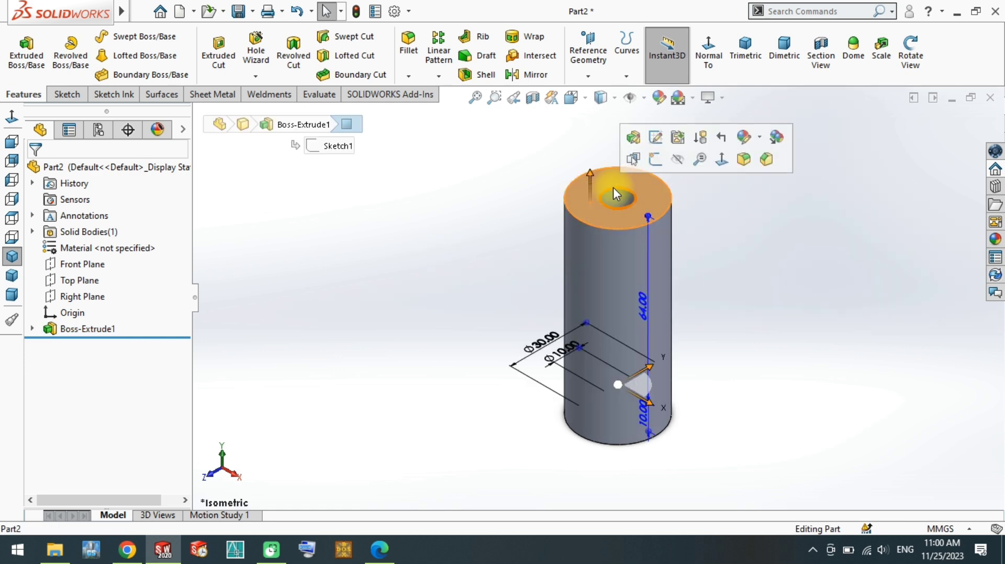
# On the tube's top face, draw a circle on the axis and dimension it Ø50.
pyautogui.click(653, 154)
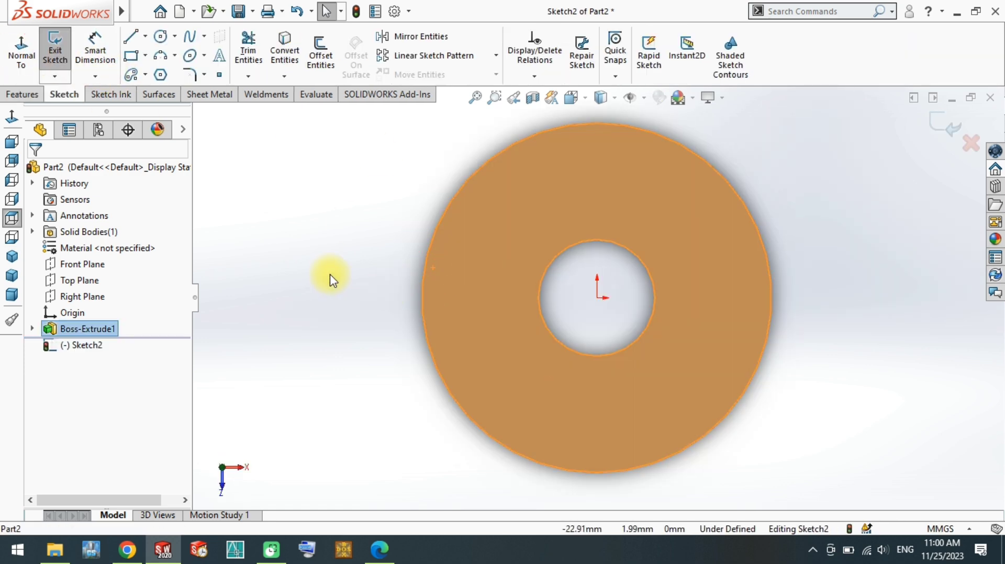
pyautogui.click(330, 278)
pyautogui.moveTo(538, 325); pyautogui.dragTo(601, 299, button='right')
pyautogui.click(596, 297)
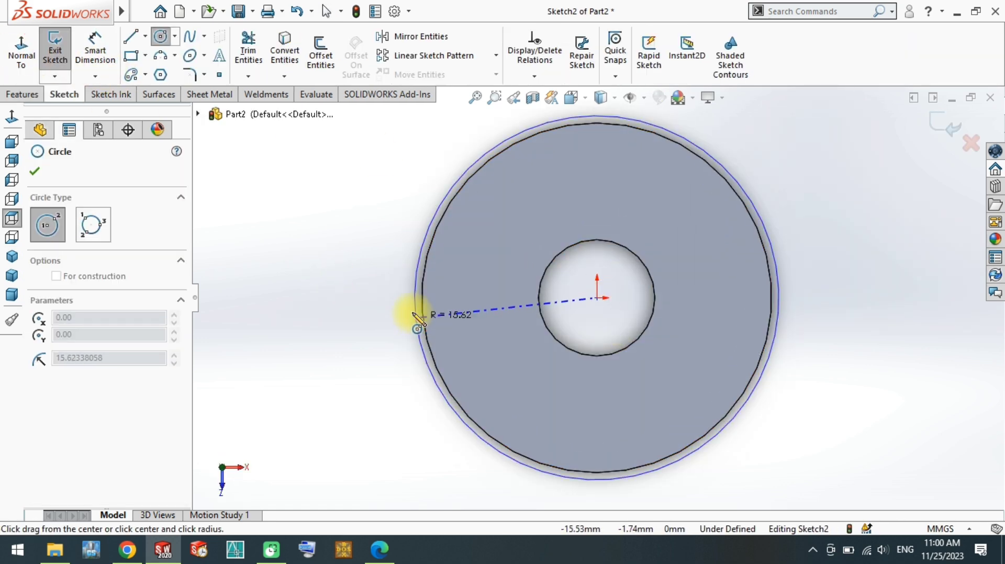
pyautogui.click(403, 313)
pyautogui.moveTo(377, 355); pyautogui.dragTo(406, 262, button='right')
pyautogui.click(401, 294)
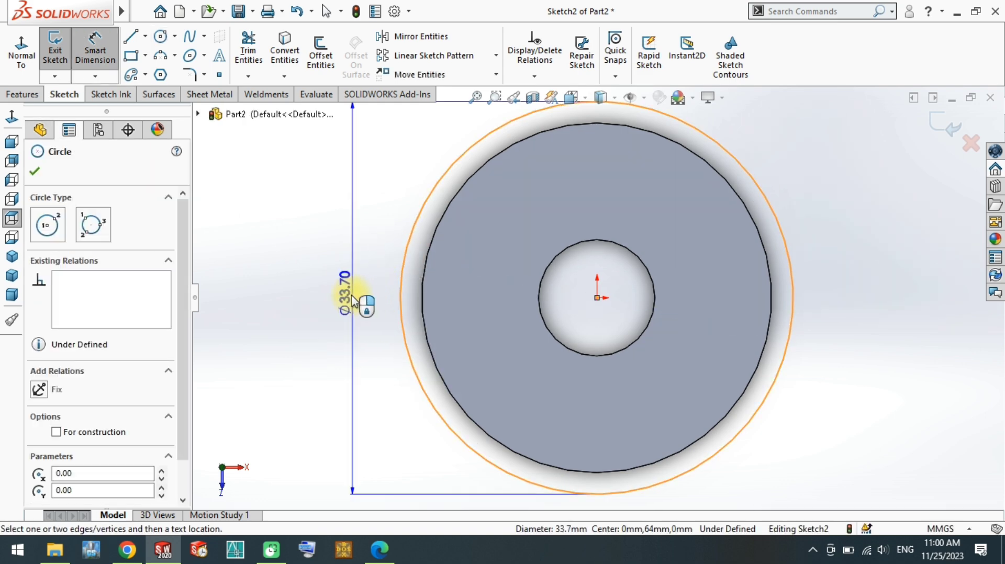
pyautogui.click(351, 302)
pyautogui.write('50')
pyautogui.press('Return')
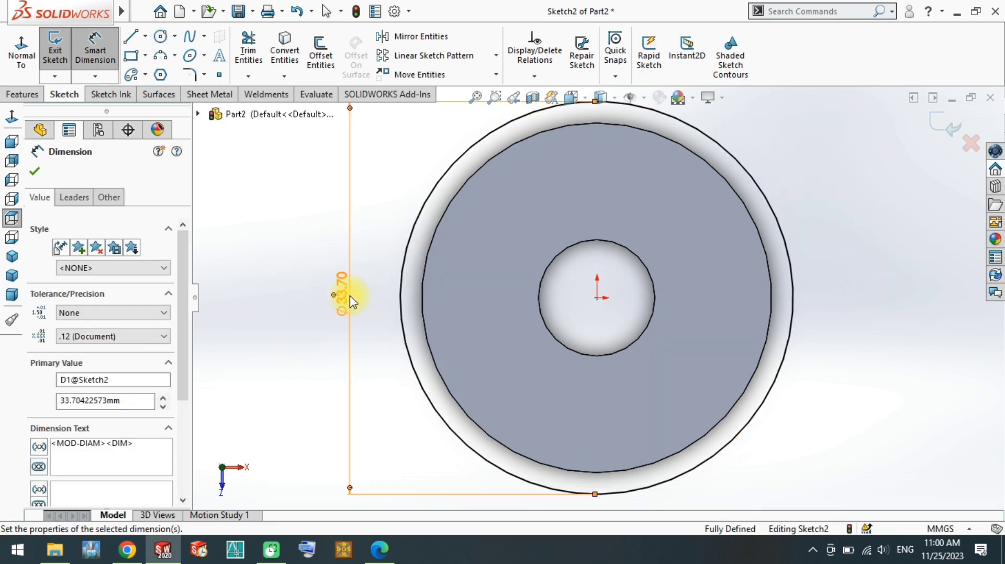
pyautogui.moveTo(348, 291)
pyautogui.mouseDown(button='middle')
pyautogui.moveTo(433, 266)
pyautogui.moveTo(482, 224)
pyautogui.moveTo(650, 161)
pyautogui.mouseUp(button='middle')
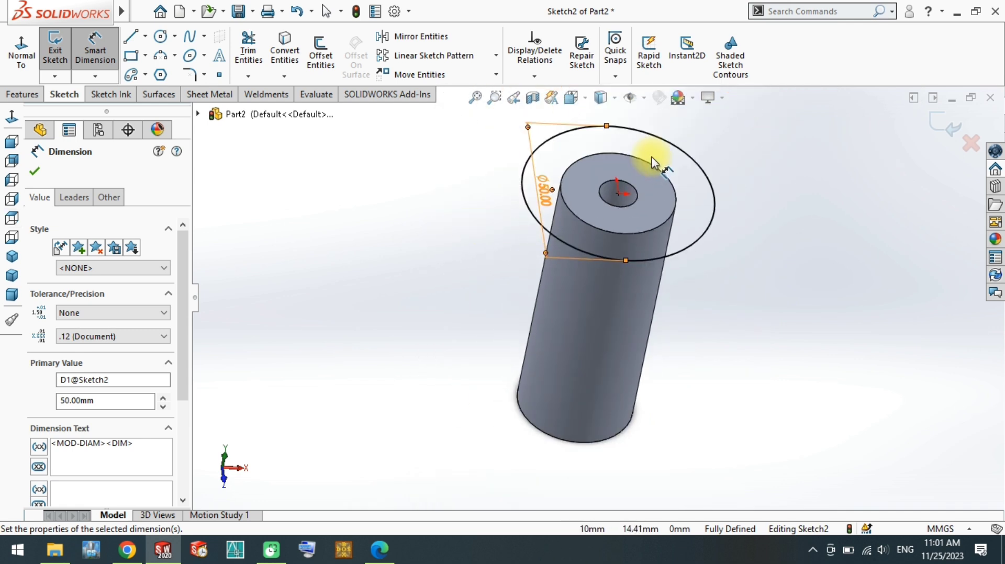
pyautogui.scroll(-3, 650, 161)
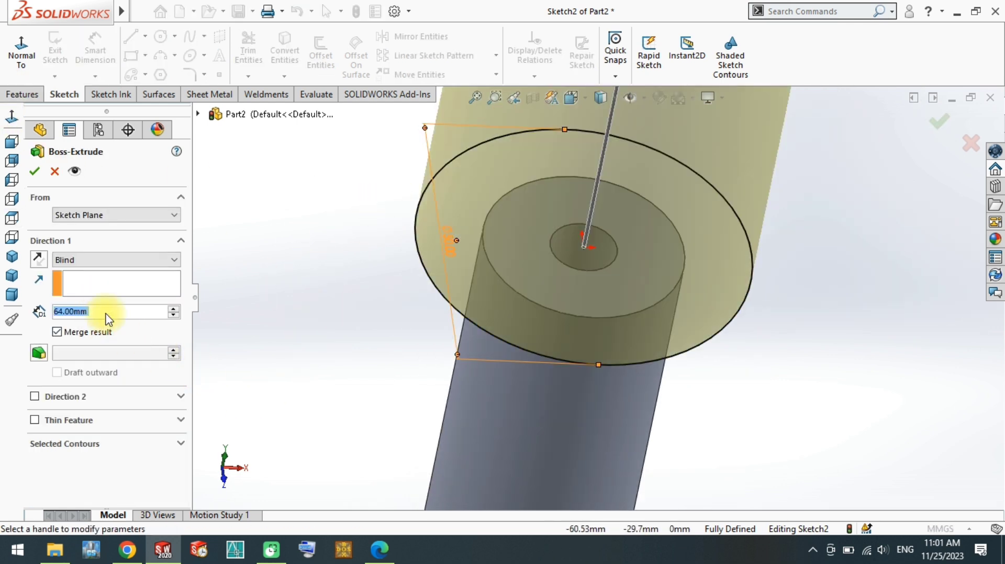
# Extrude the outer ring region 6 mm, reversed, starting from a reversed 4 mm offset.
pyautogui.write('6')
pyautogui.press('Return')
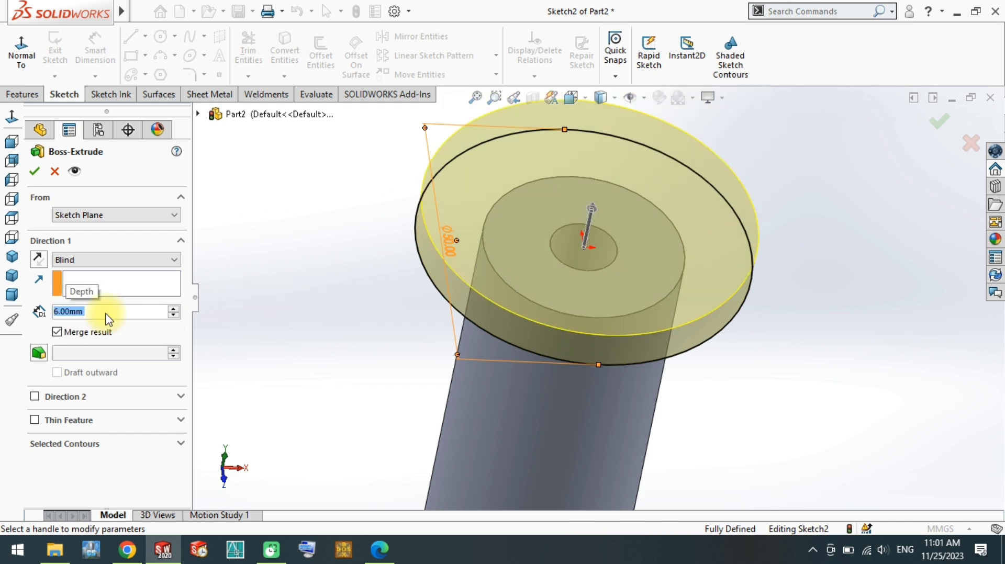
pyautogui.click(39, 258)
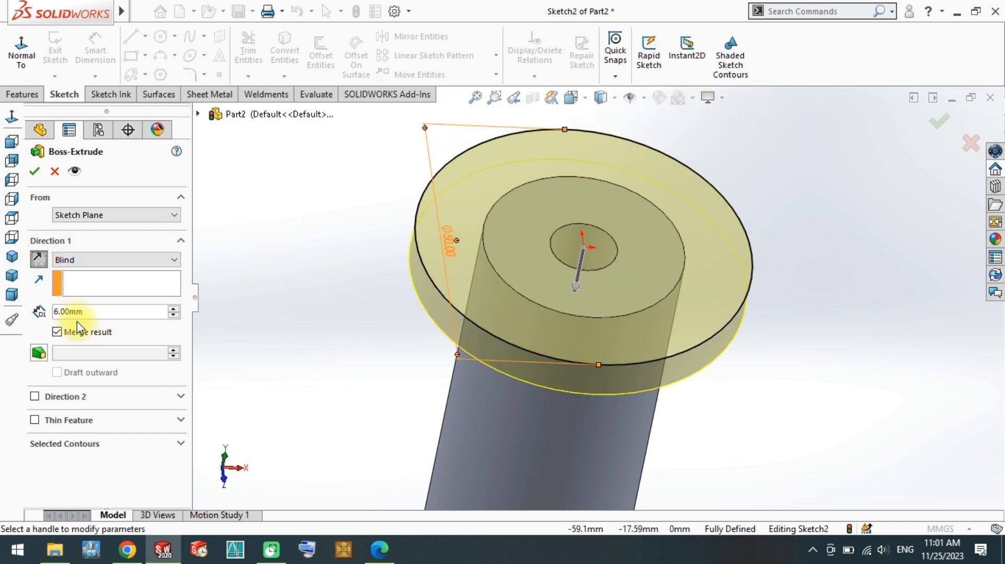
pyautogui.click(169, 450)
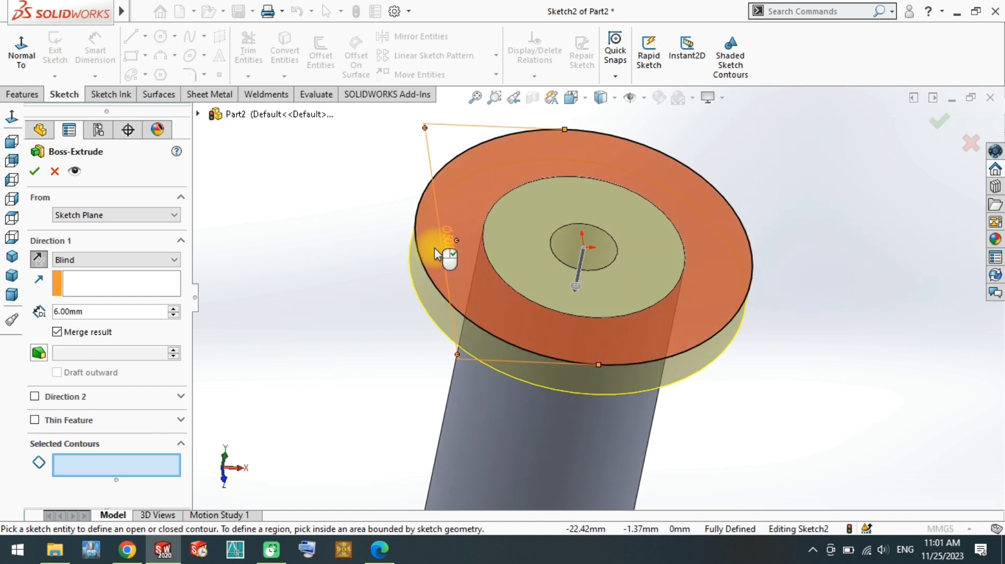
pyautogui.click(434, 250)
pyautogui.click(92, 219)
pyautogui.click(74, 260)
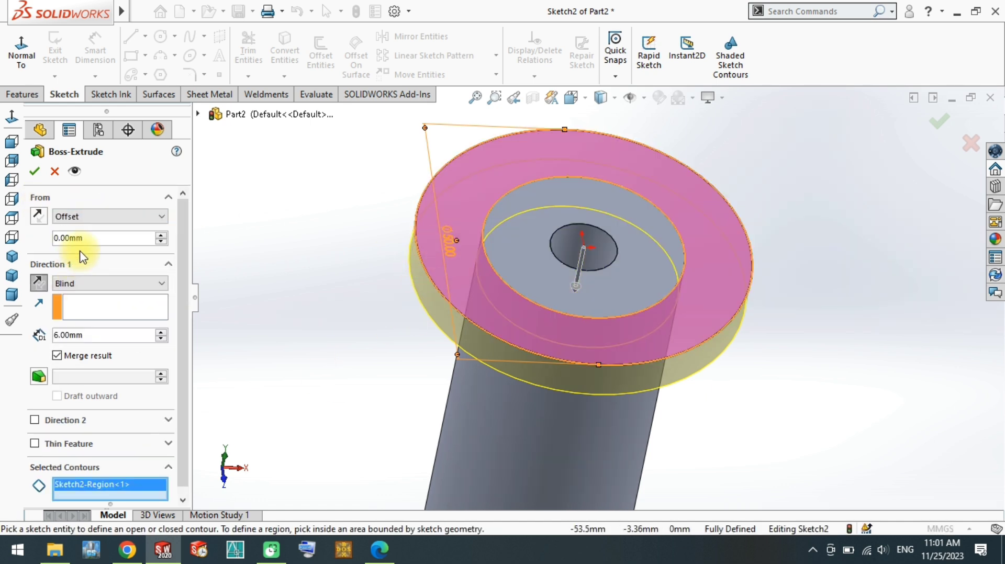
pyautogui.write('4')
pyautogui.click(89, 229)
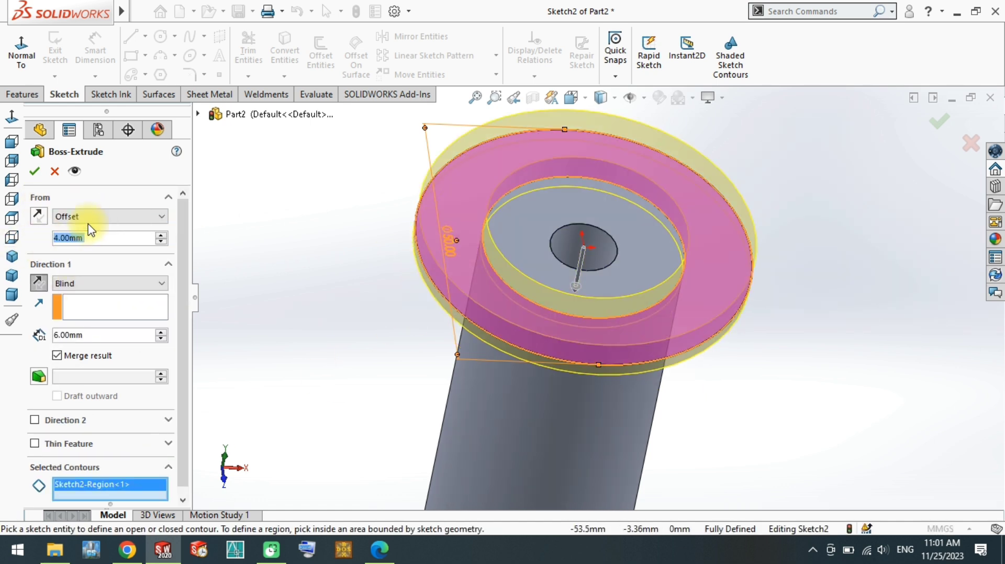
pyautogui.click(39, 216)
pyautogui.click(35, 171)
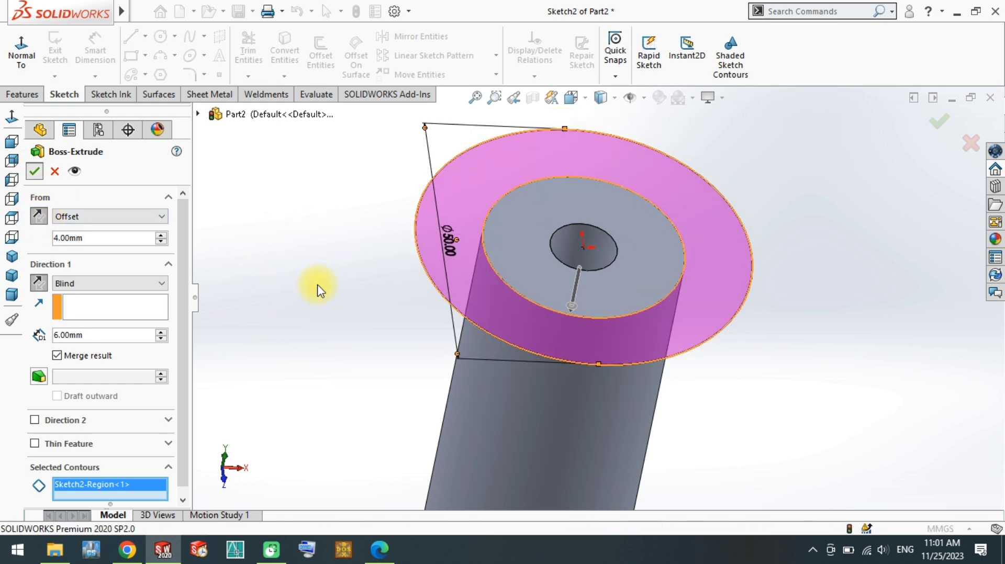
pyautogui.scroll(3, 475, 319)
pyautogui.moveTo(573, 348); pyautogui.dragTo(556, 393, button='middle')
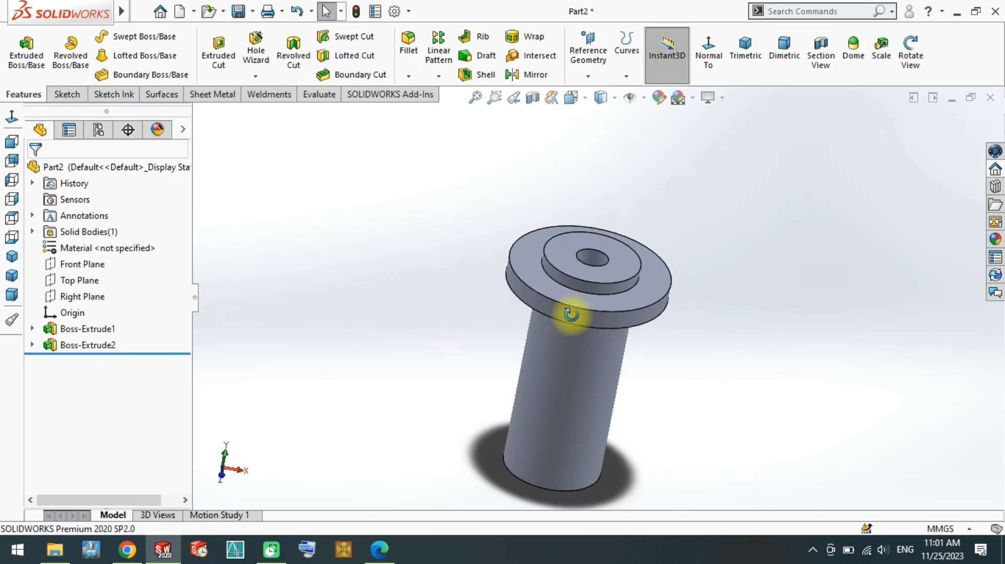
# Draw a small circle above the origin in a new sketch on the flange's ring face.
pyautogui.scroll(-3, 622, 314)
pyautogui.click(665, 303)
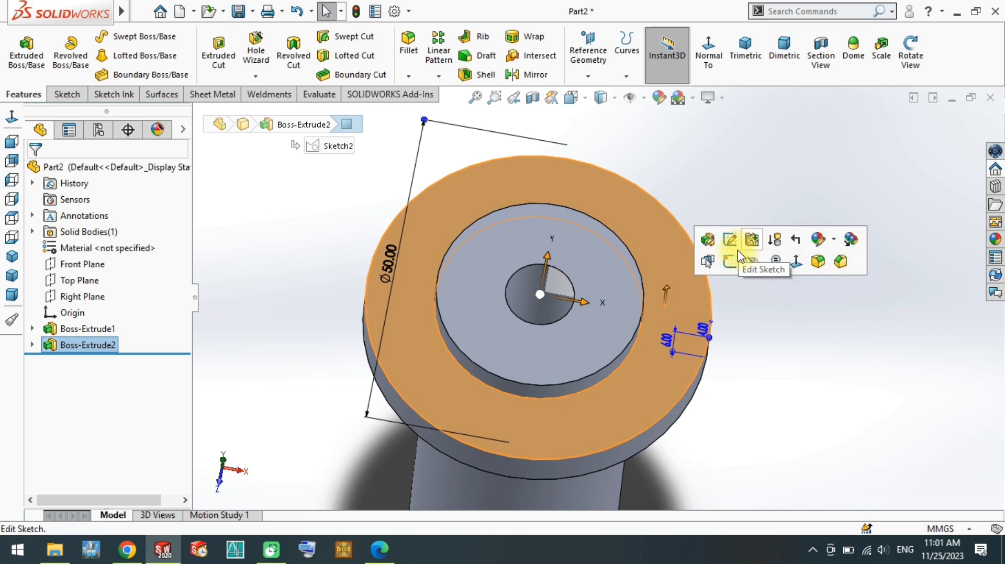
pyautogui.click(724, 241)
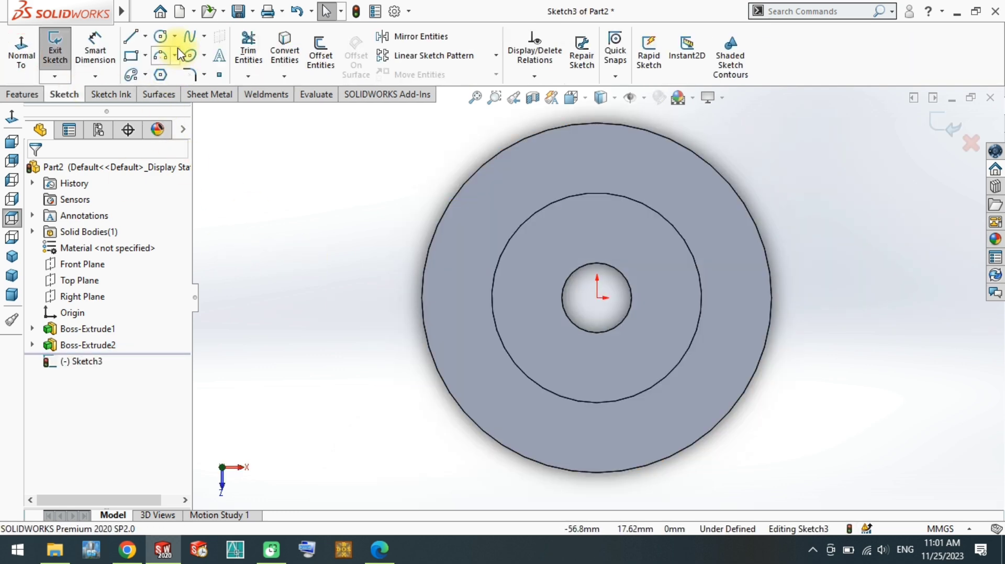
pyautogui.click(162, 38)
pyautogui.click(597, 159)
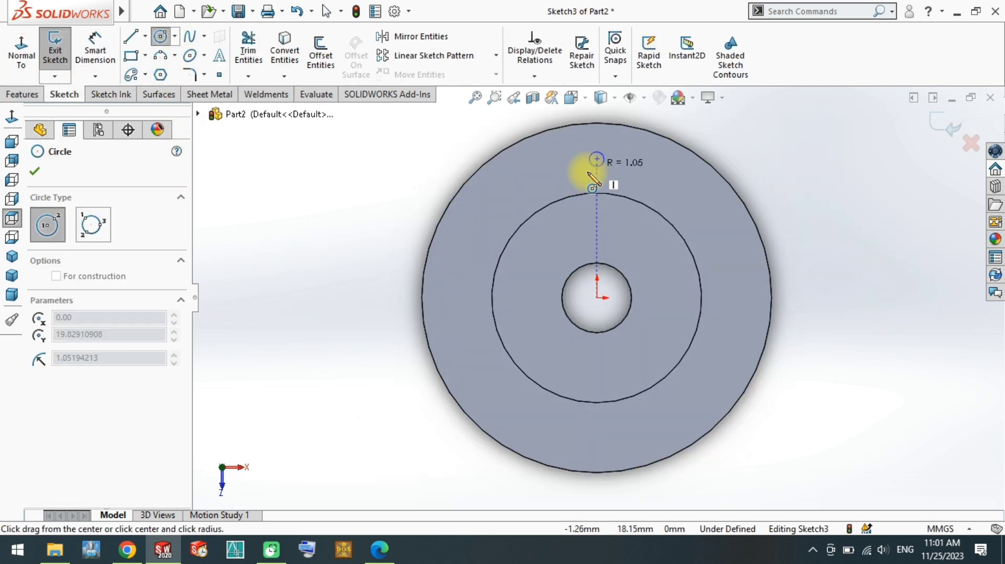
pyautogui.click(581, 166)
# Dimension the small circle's diameter to 4 mm.
pyautogui.press('Escape')
pyautogui.moveTo(585, 173); pyautogui.dragTo(592, 148, button='right')
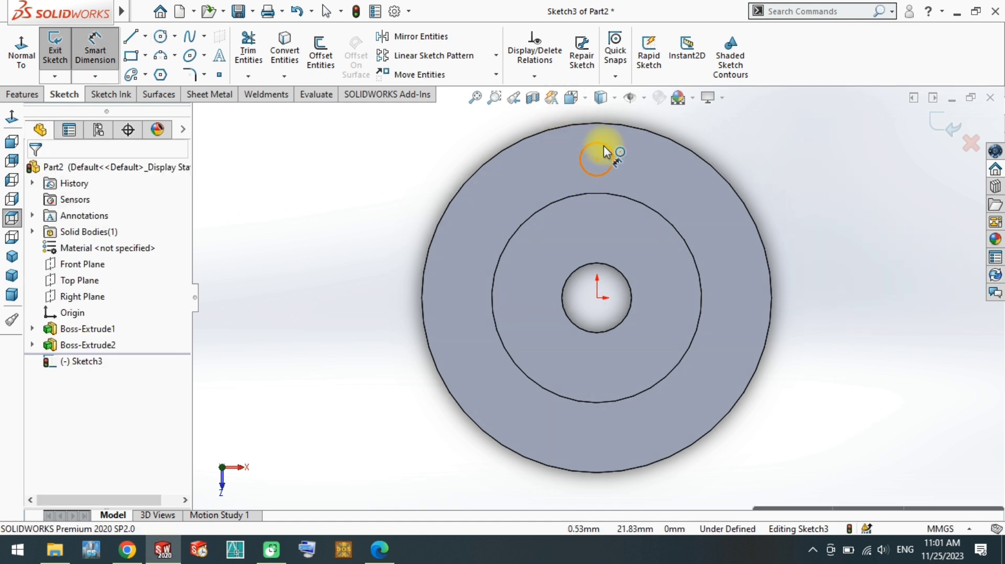
pyautogui.click(605, 152)
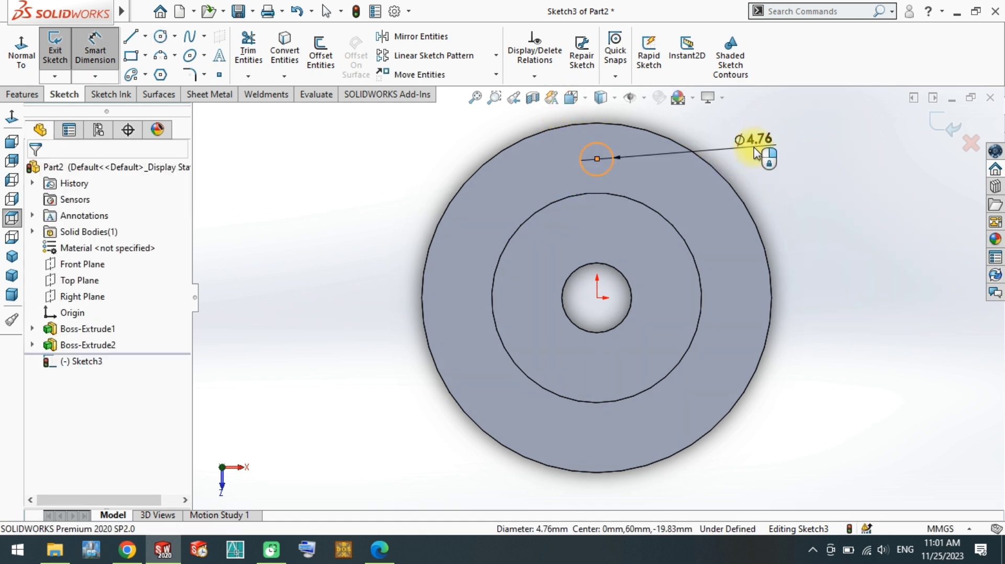
pyautogui.click(755, 153)
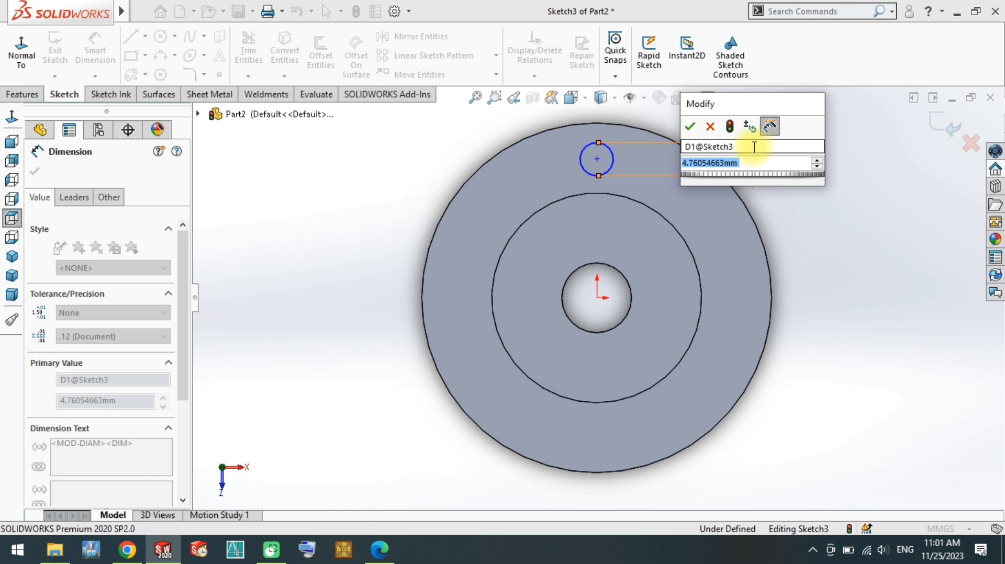
pyautogui.write('4')
pyautogui.press('Return')
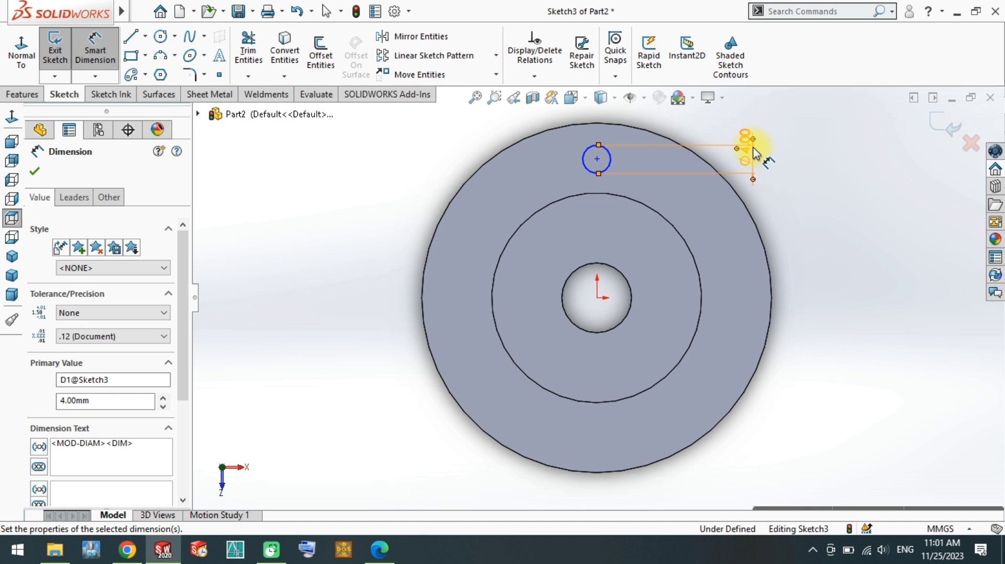
# Position the circle's centre 20 mm from the origin.
pyautogui.click(607, 166)
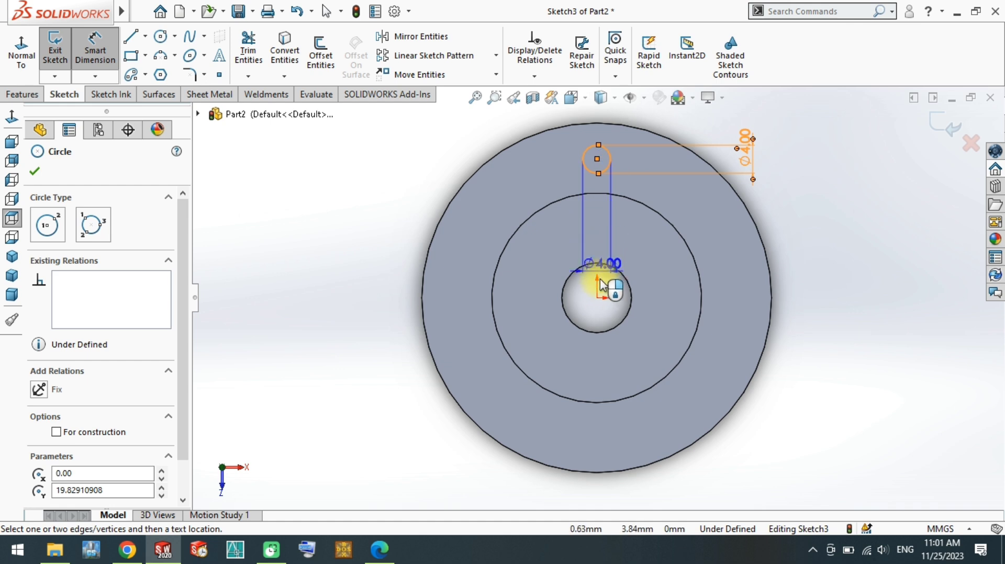
pyautogui.click(597, 298)
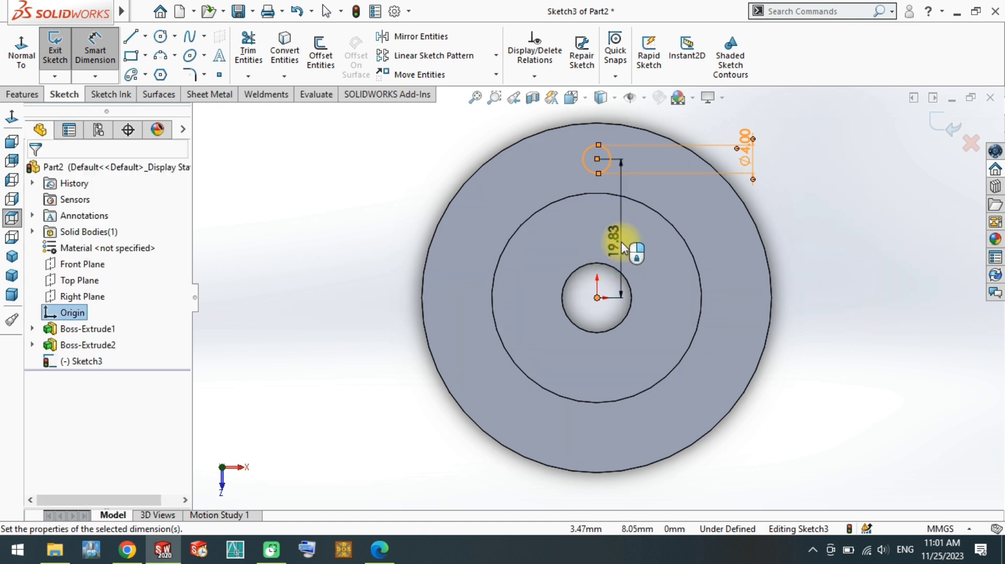
pyautogui.click(621, 247)
pyautogui.write('15')
pyautogui.press('Return')
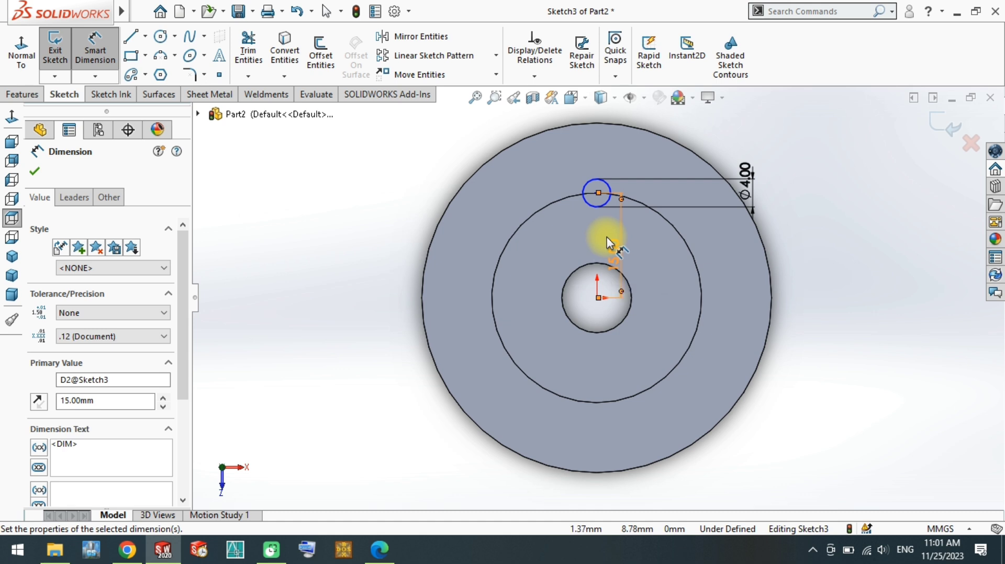
pyautogui.doubleClick(105, 401)
pyautogui.write('20')
pyautogui.press('Return')
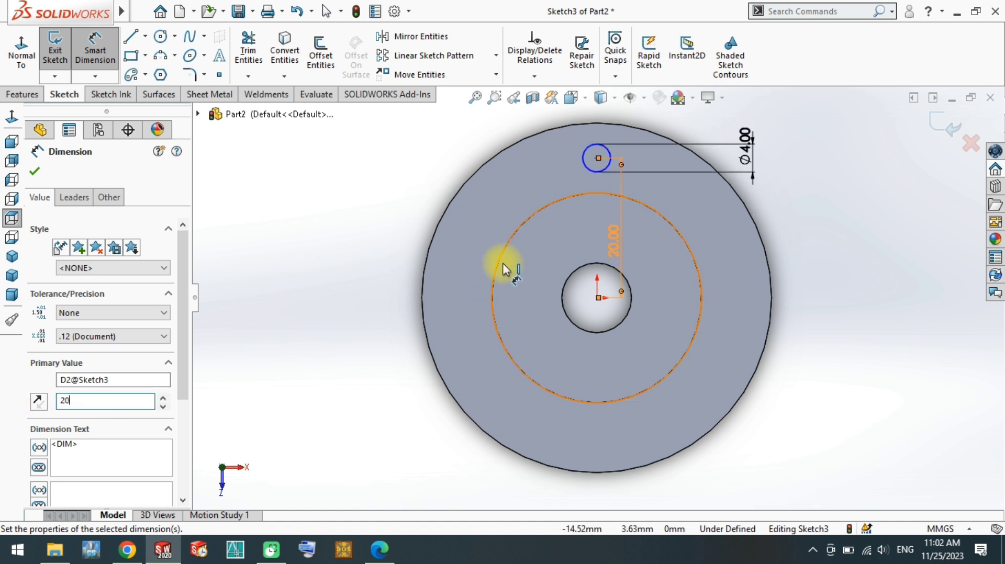
pyautogui.click(493, 63)
# Circular-pattern the Ø4 circle into 6 equally spaced instances over 360°.
pyautogui.click(480, 96)
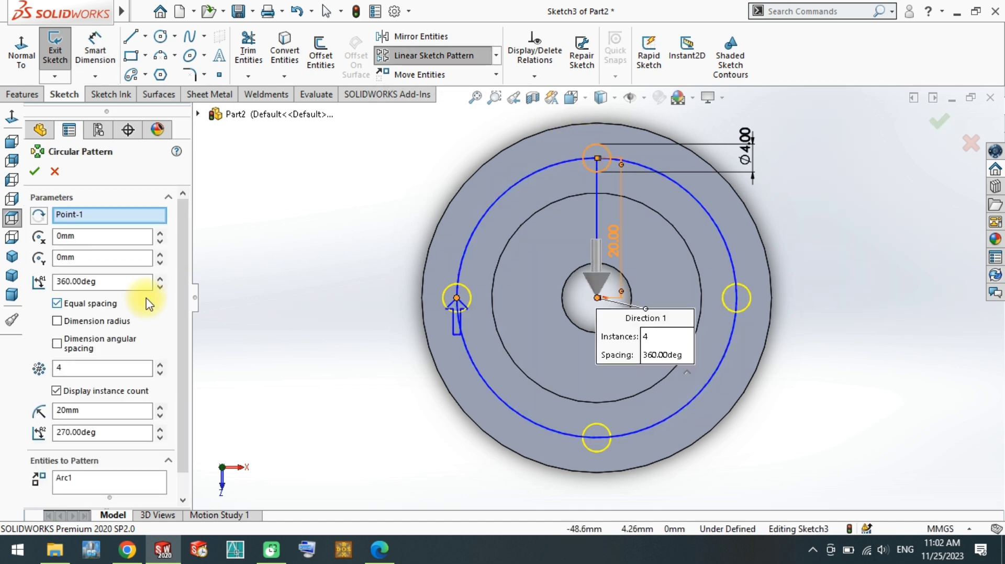
pyautogui.click(160, 365)
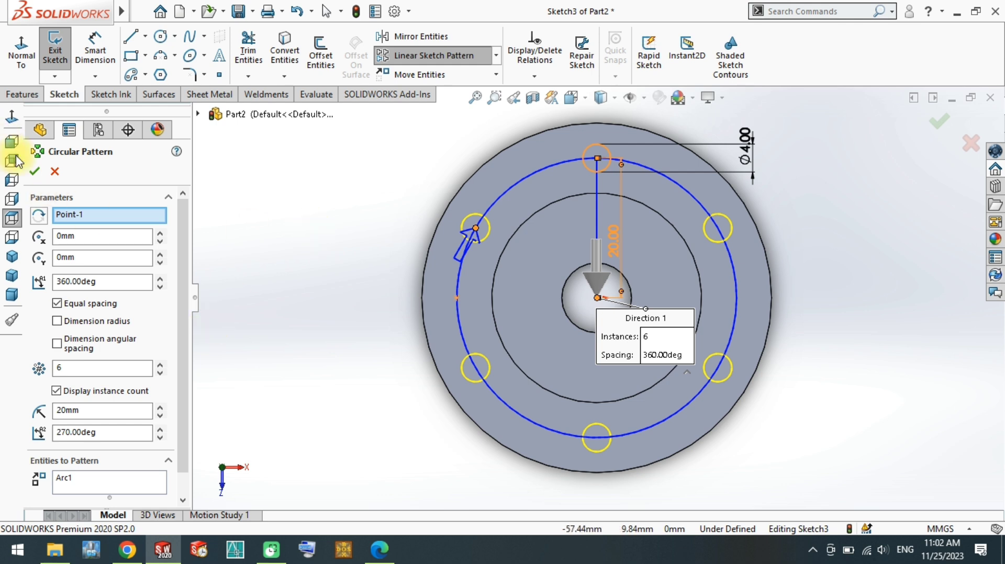
pyautogui.click(34, 173)
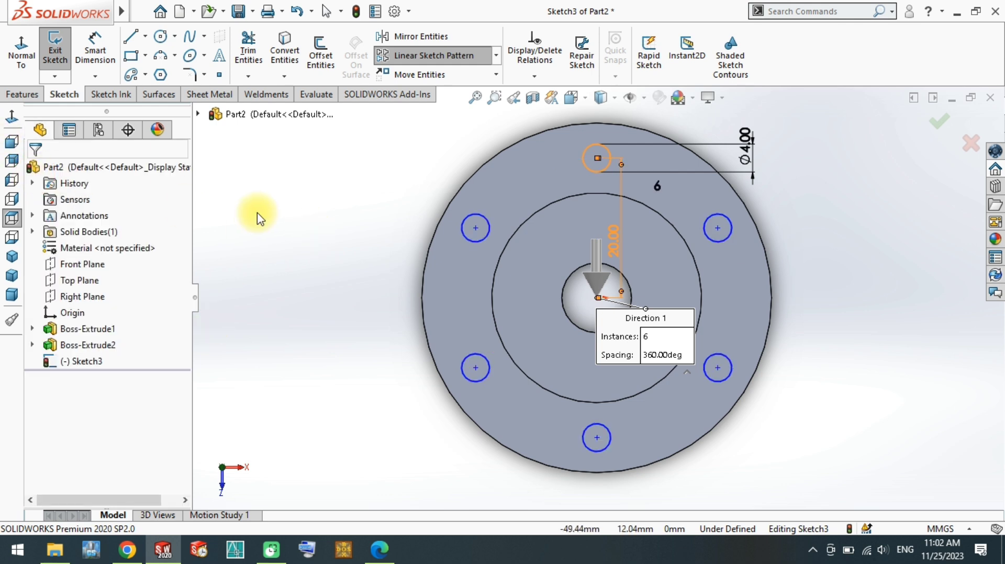
pyautogui.click(24, 95)
# Cut the six circles 6 mm through the flange as bolt holes, then select the Right Plane.
pyautogui.click(217, 52)
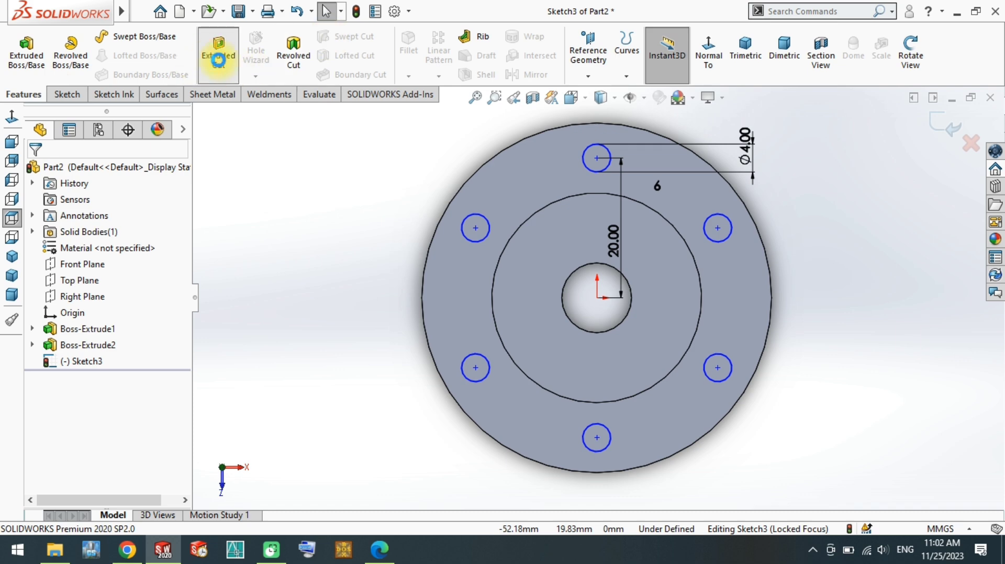
pyautogui.rightClick(242, 291)
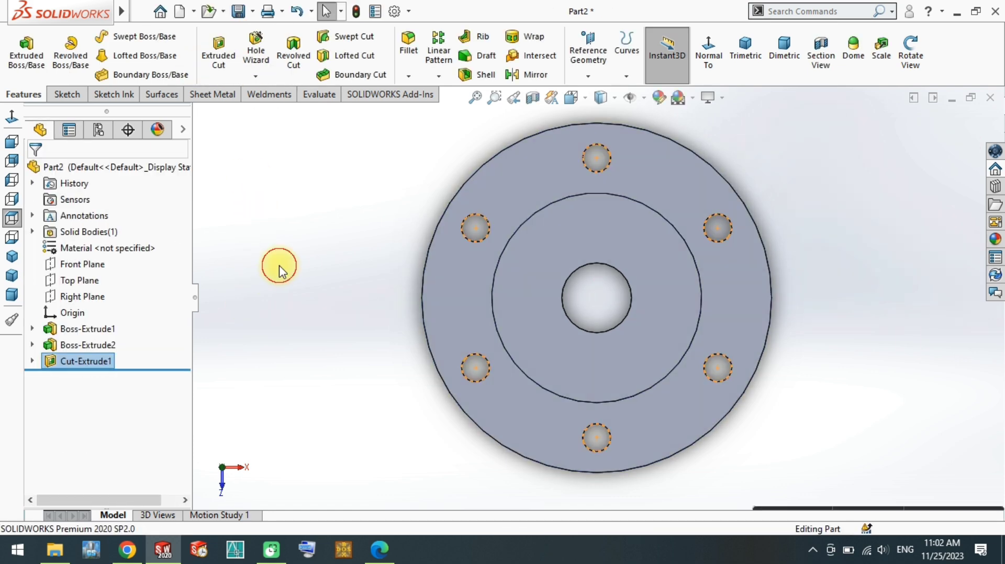
pyautogui.scroll(5, 639, 370)
pyautogui.moveTo(639, 370); pyautogui.dragTo(615, 228, button='middle')
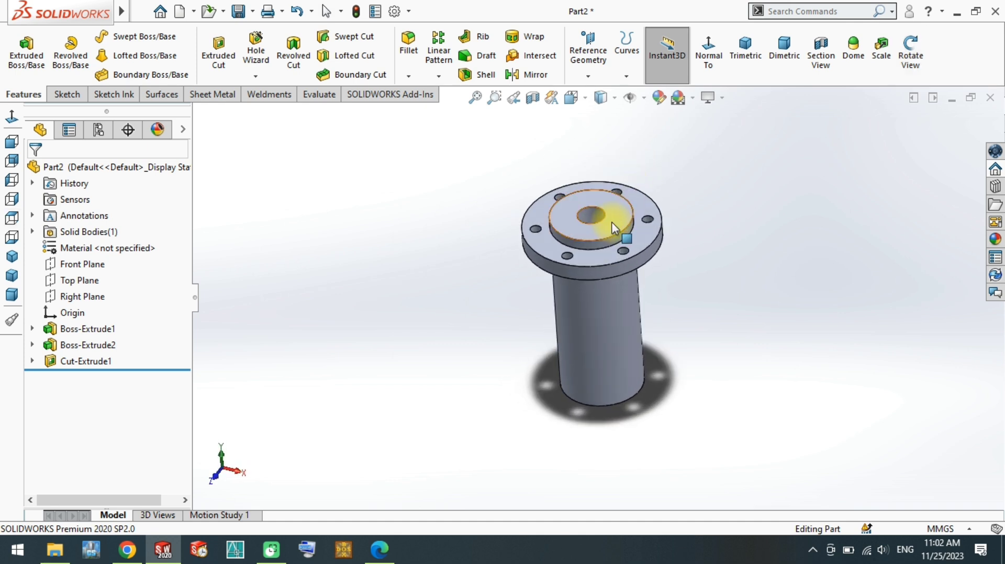
pyautogui.scroll(-4, 628, 262)
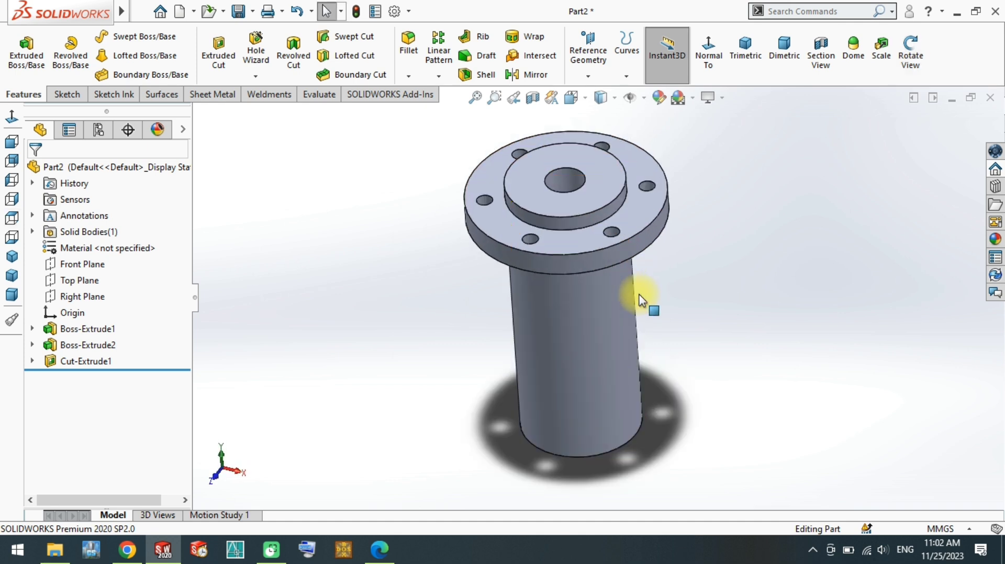
pyautogui.click(80, 296)
# Sketch concentric circles on the Right Plane, dimensioned Ø20 outer and Ø10 inner.
pyautogui.click(54, 276)
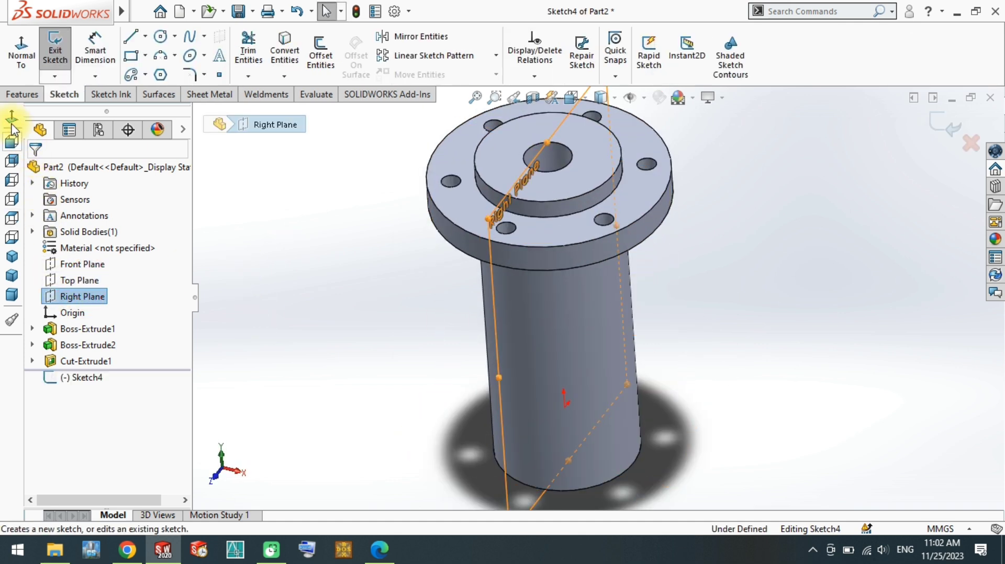
pyautogui.press('c')
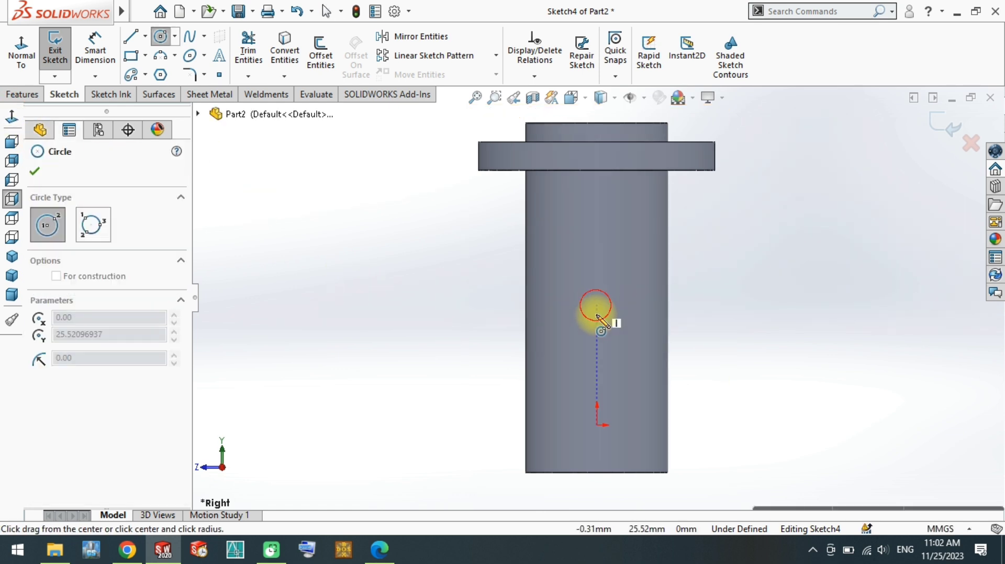
pyautogui.moveTo(597, 304)
pyautogui.mouseDown()
pyautogui.moveTo(632, 304)
pyautogui.moveTo(613, 305)
pyautogui.mouseUp()
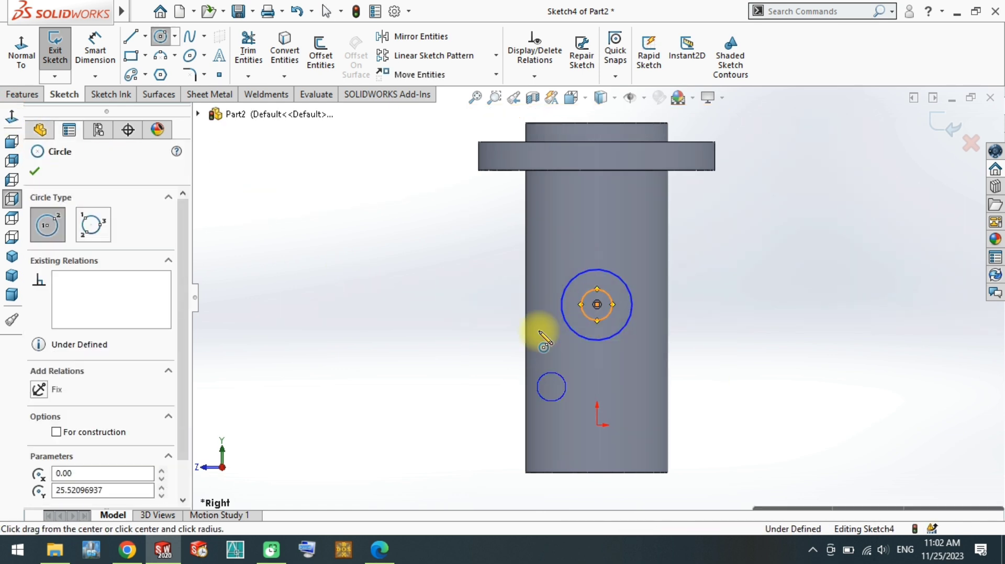
pyautogui.press('d')
pyautogui.click(563, 288)
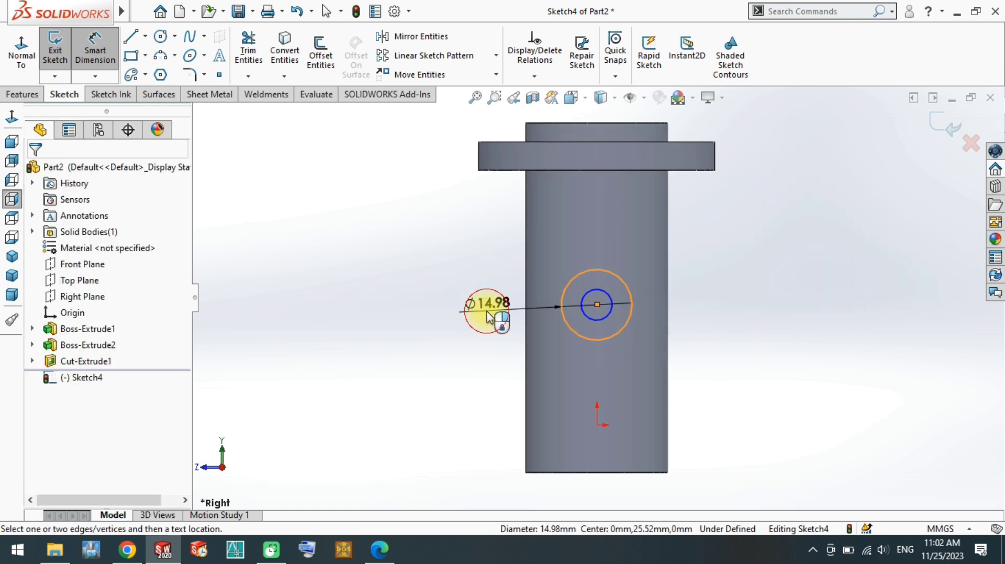
pyautogui.click(487, 317)
pyautogui.write('20')
pyautogui.press('Return')
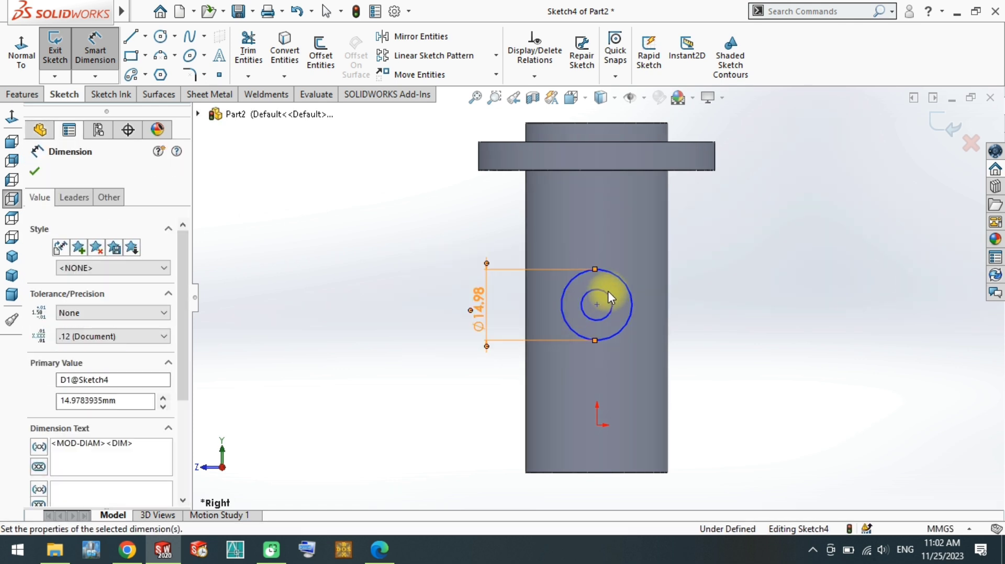
pyautogui.click(605, 292)
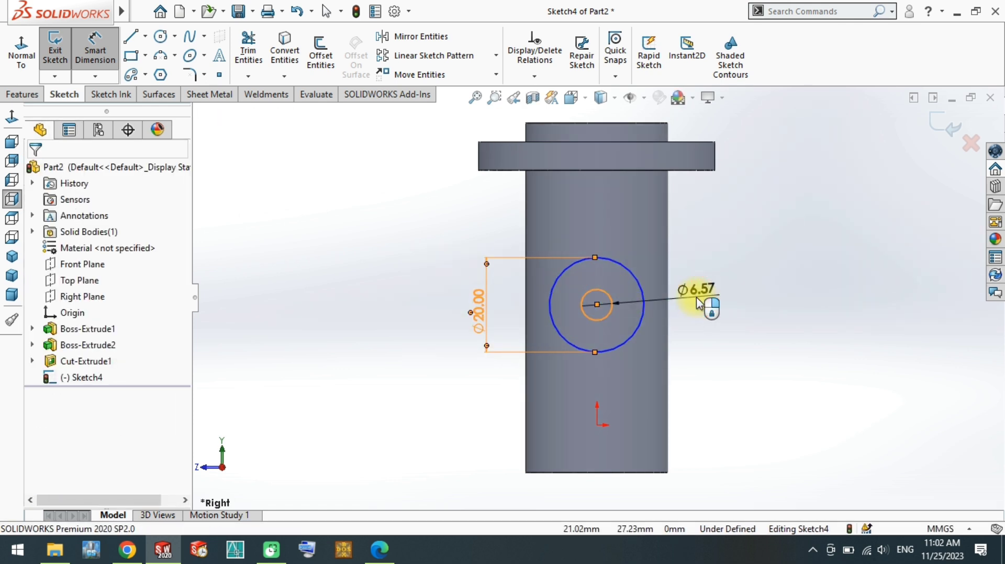
pyautogui.click(696, 297)
pyautogui.write('10')
pyautogui.press('Return')
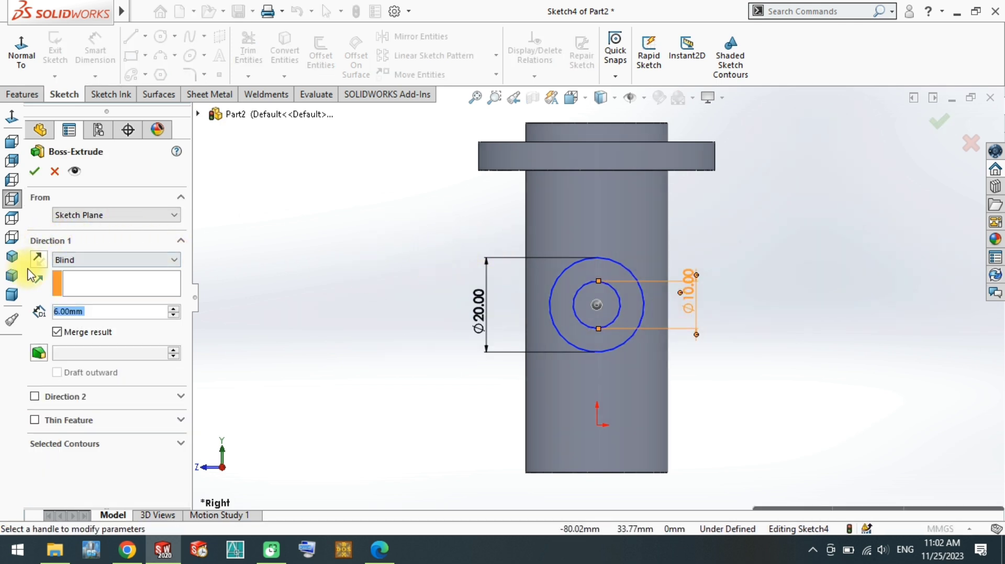
# Extrude the boss from a reversed 34 mm offset up to the main pipe's outer surface.
pyautogui.click(10, 256)
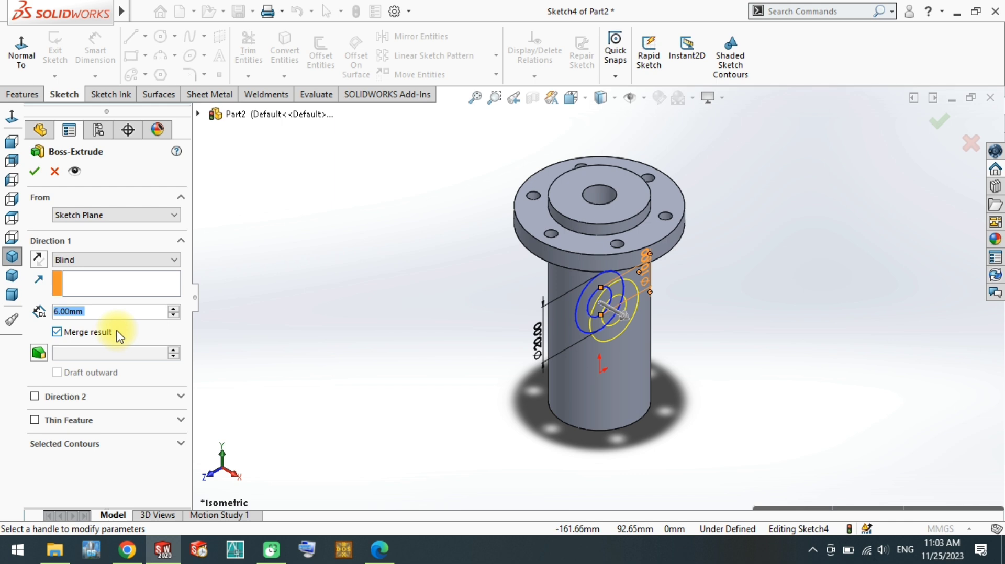
pyautogui.click(126, 215)
pyautogui.click(99, 256)
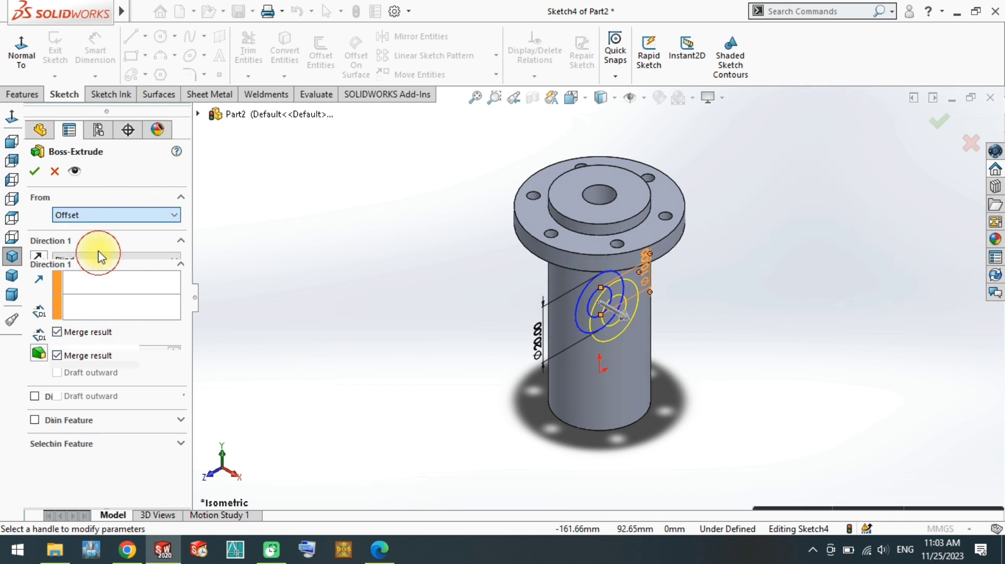
pyautogui.click(101, 240)
pyautogui.write('4')
pyautogui.press('Return')
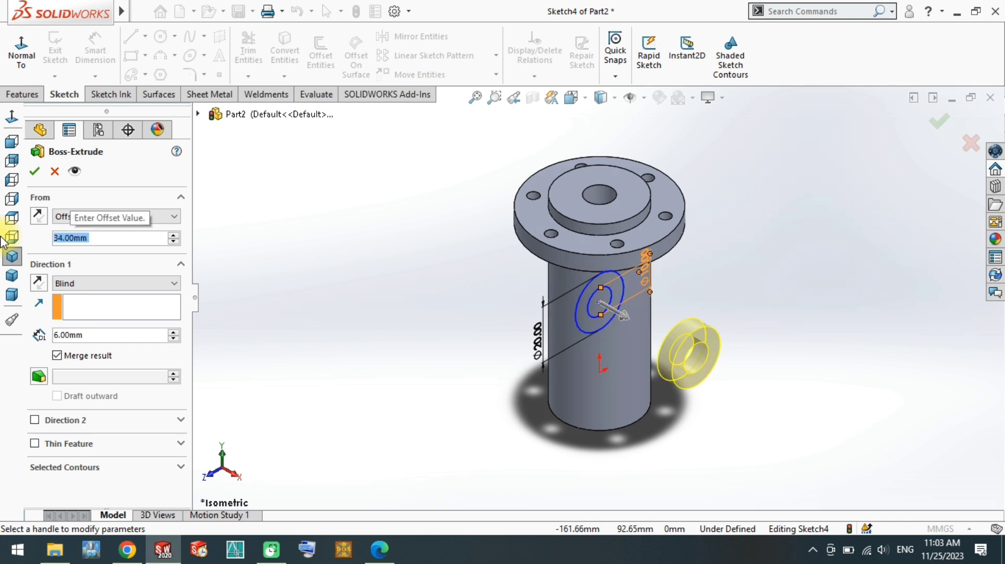
pyautogui.click(38, 283)
pyautogui.click(108, 285)
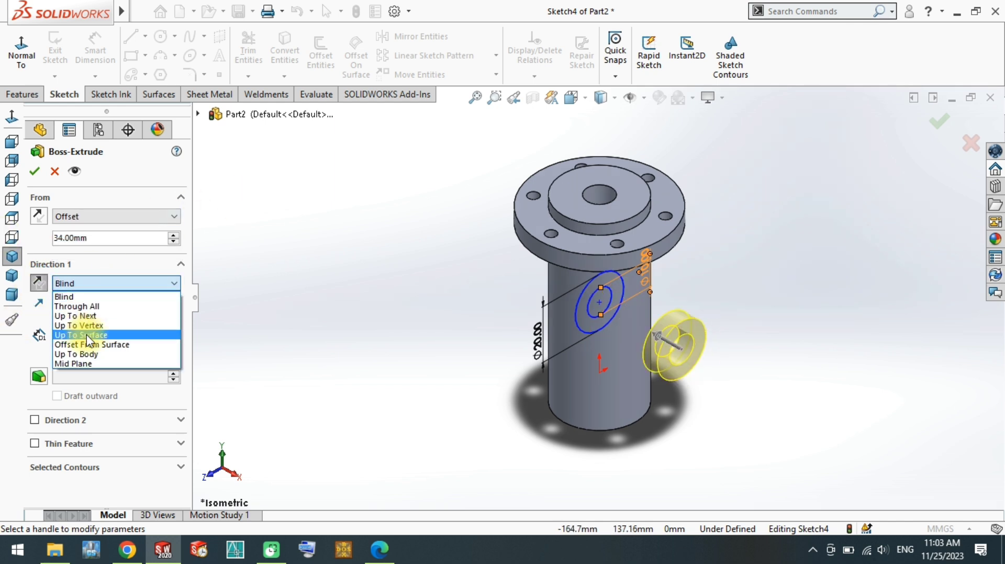
pyautogui.click(101, 332)
pyautogui.click(611, 347)
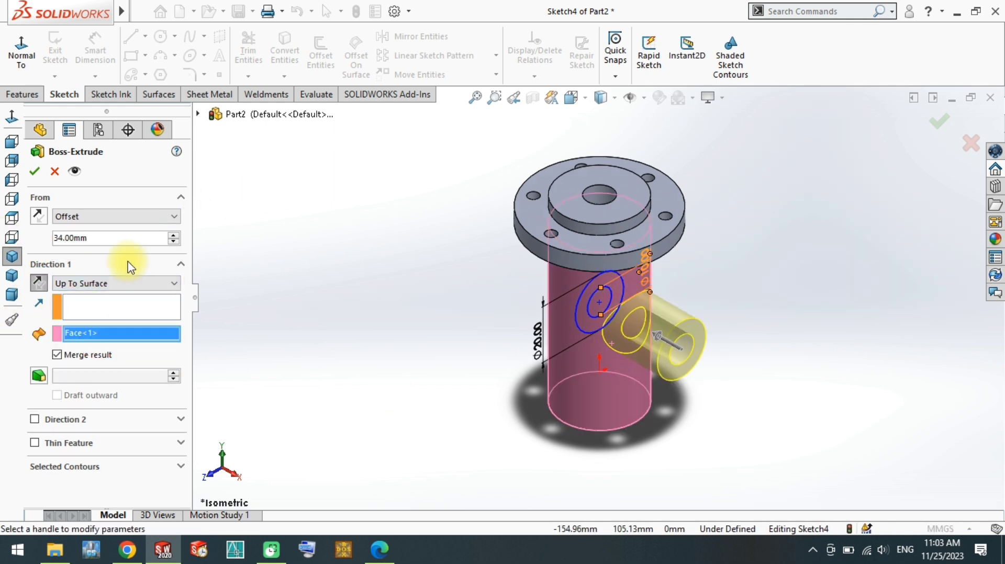
pyautogui.click(34, 171)
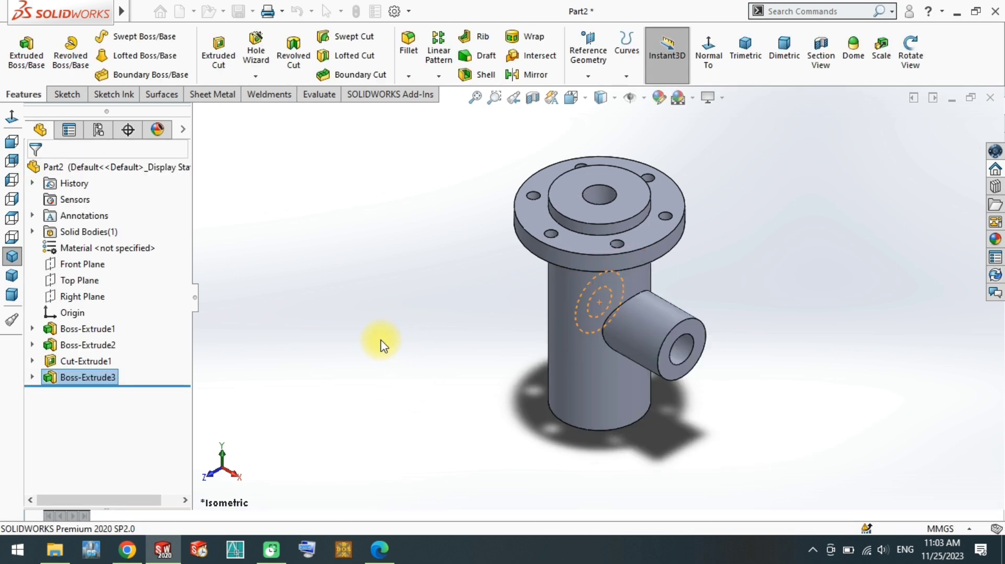
# Cut a Ø10 bore through the side boss from Sketch4's inner circle, with the direction reversed.
pyautogui.moveTo(570, 346); pyautogui.dragTo(583, 239, button='middle')
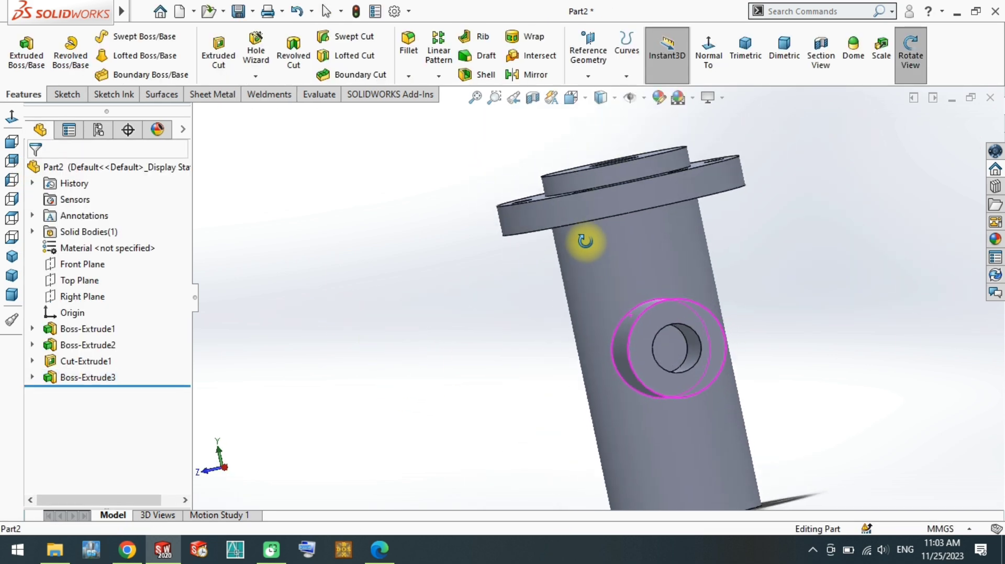
pyautogui.click(664, 350)
pyautogui.moveTo(665, 350); pyautogui.dragTo(585, 331, button='middle')
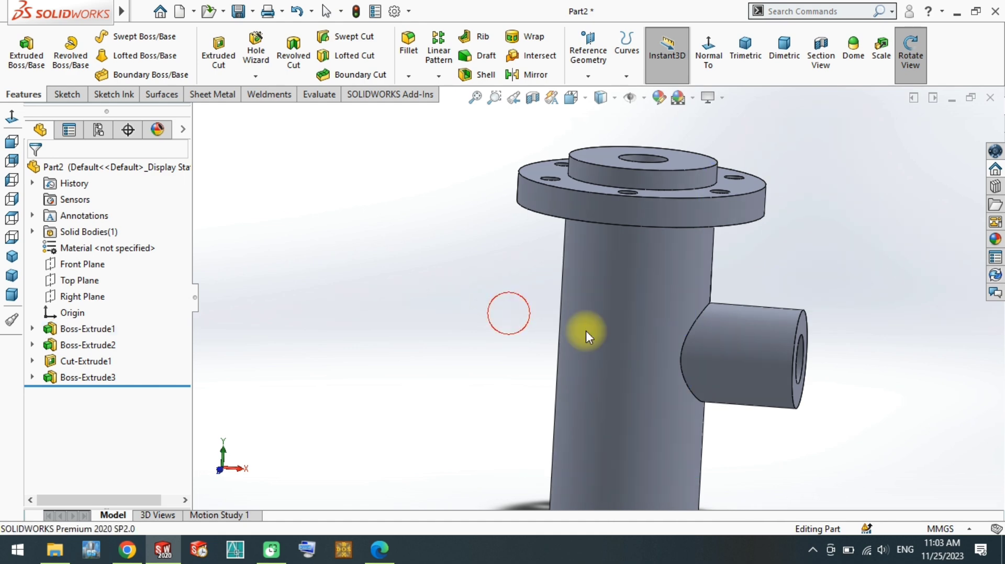
pyautogui.click(32, 377)
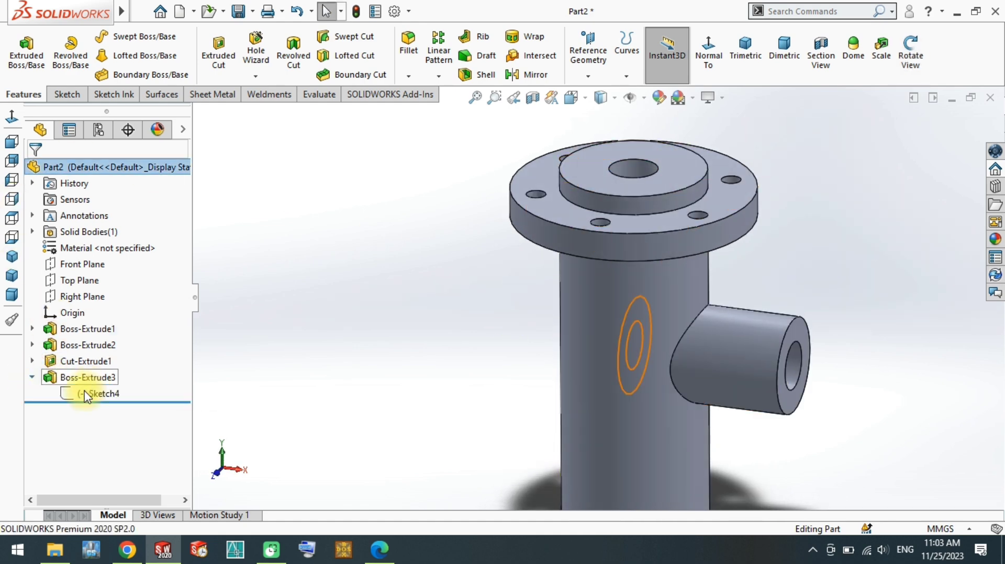
pyautogui.click(87, 393)
pyautogui.click(98, 370)
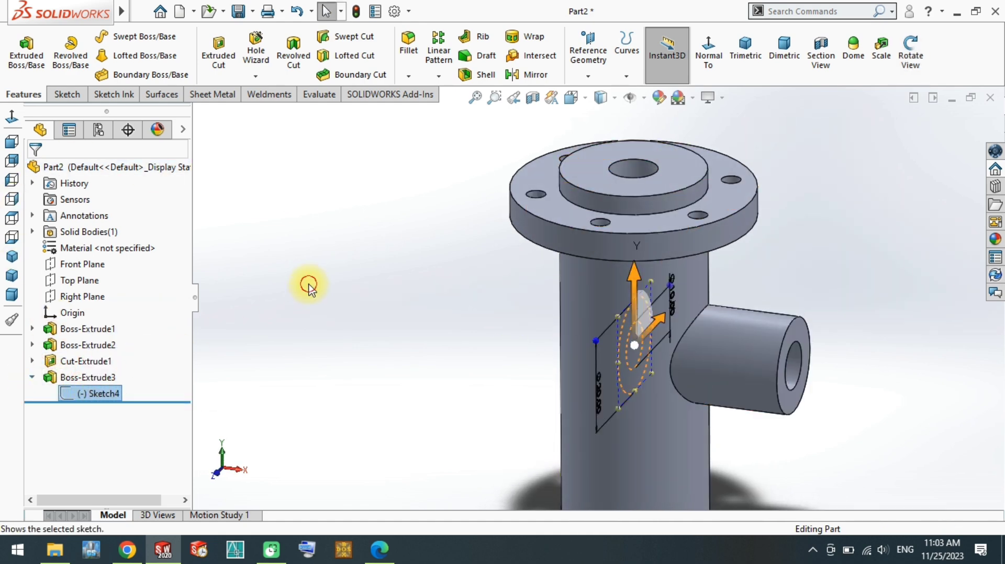
pyautogui.click(217, 65)
pyautogui.click(633, 333)
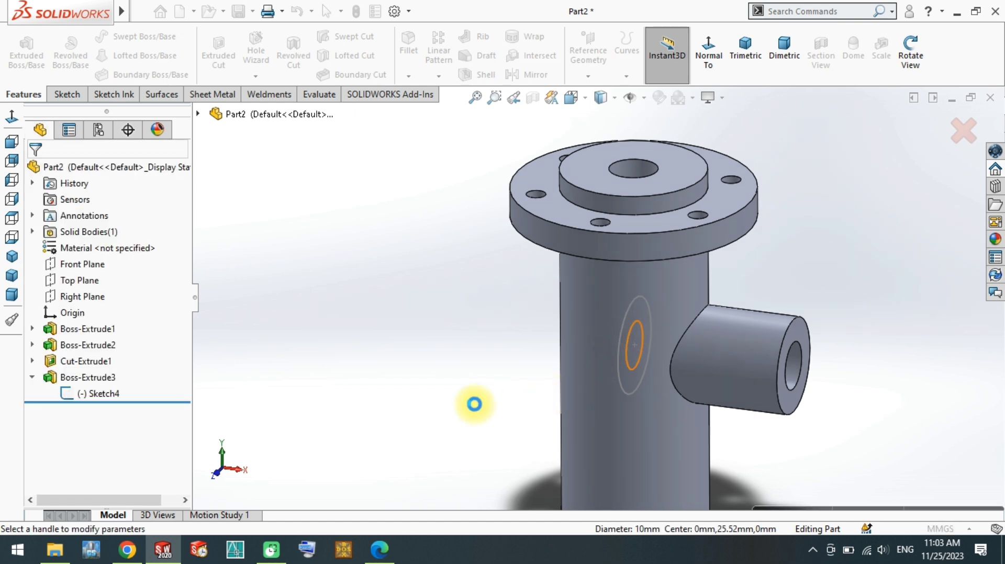
pyautogui.click(38, 260)
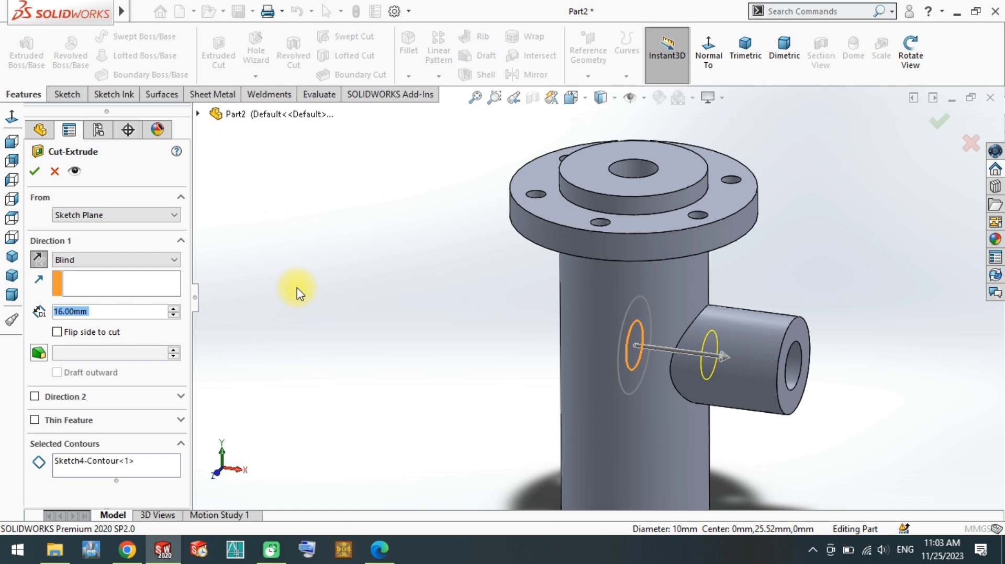
pyautogui.rightClick(377, 313)
pyautogui.moveTo(496, 332); pyautogui.dragTo(556, 316, button='middle')
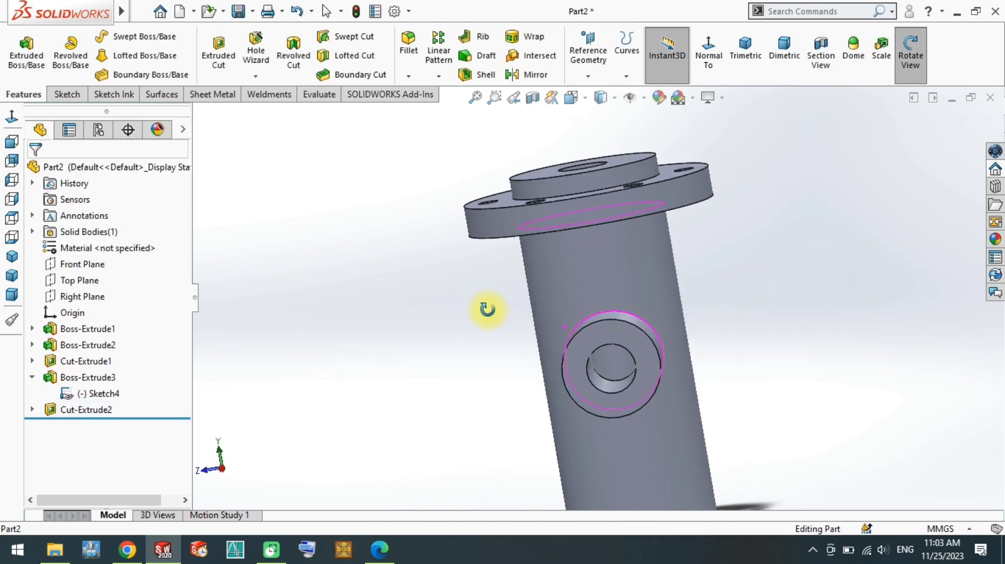
# Preview a section view, then start a new sketch on the side boss's end face.
pyautogui.click(620, 325)
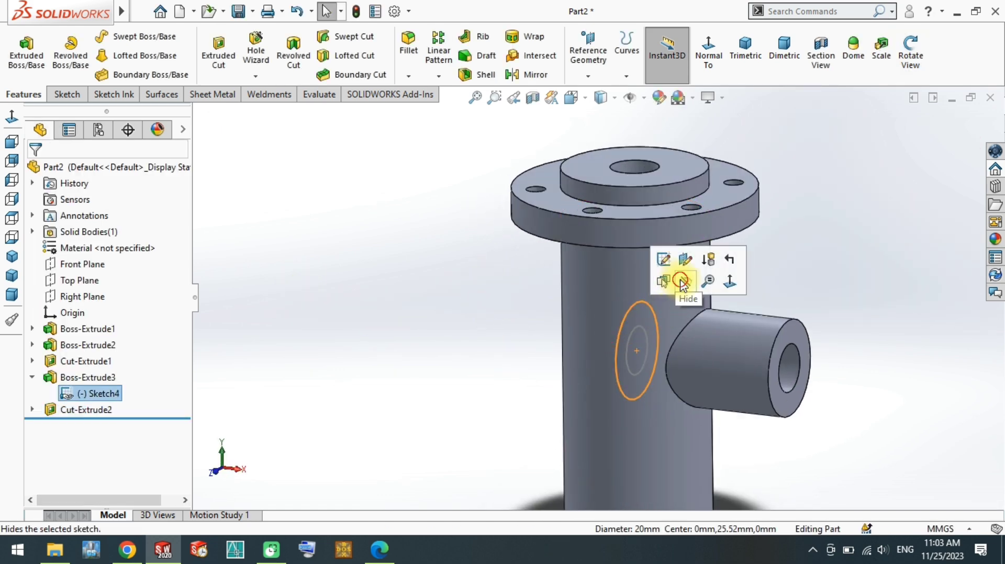
pyautogui.click(820, 52)
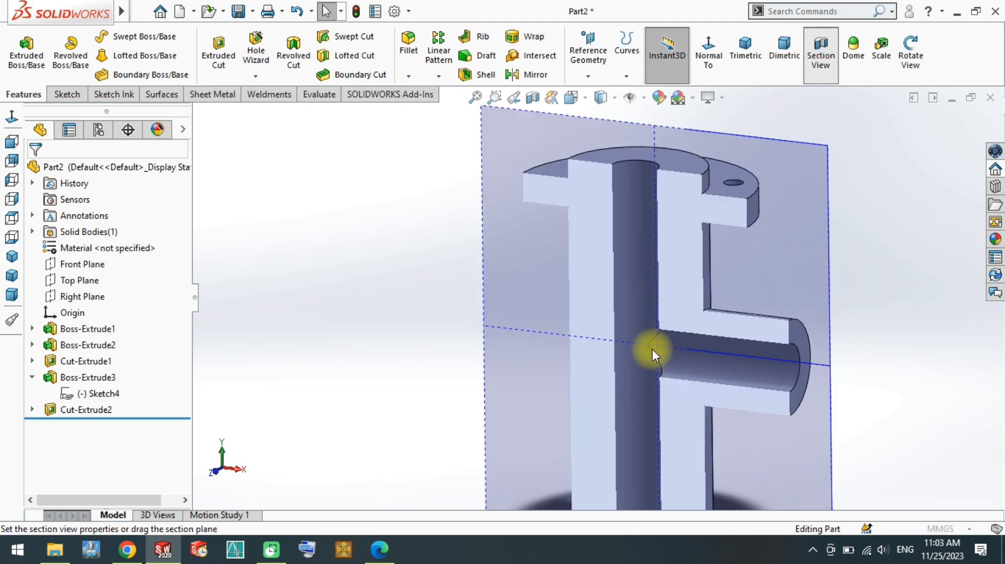
pyautogui.click(969, 142)
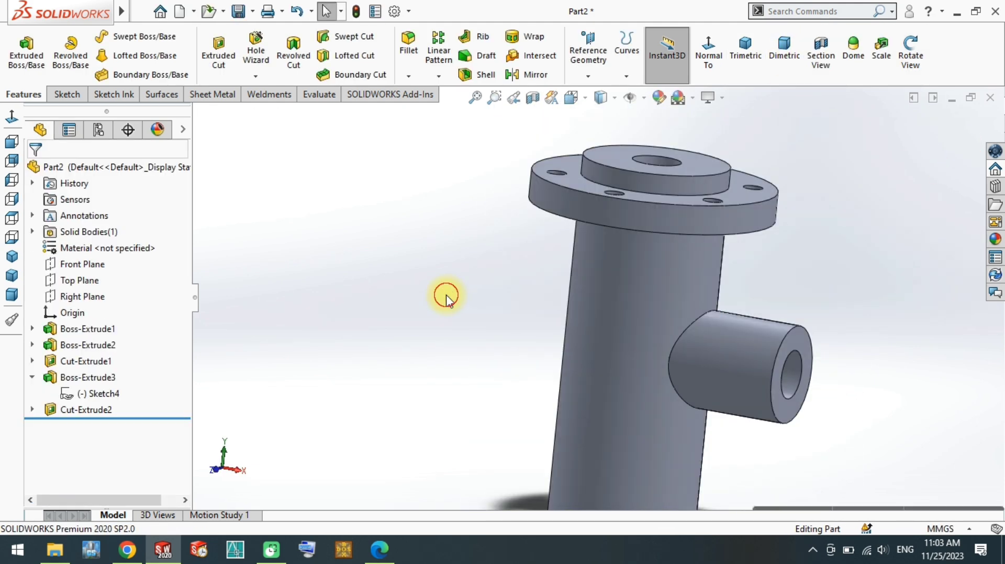
pyautogui.scroll(-2, 579, 347)
pyautogui.scroll(-2, 673, 265)
pyautogui.scroll(-3, 788, 311)
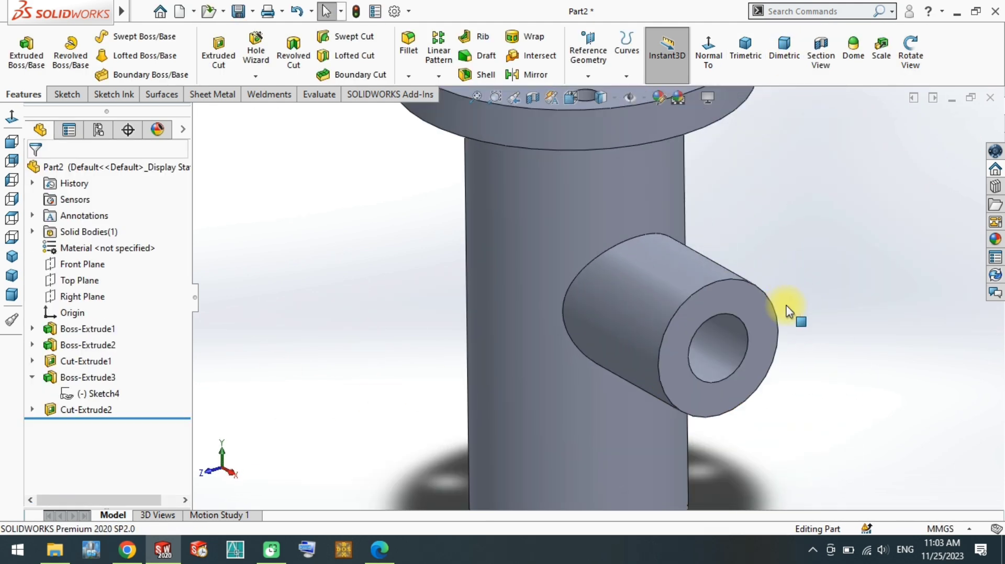
pyautogui.click(753, 314)
pyautogui.click(821, 263)
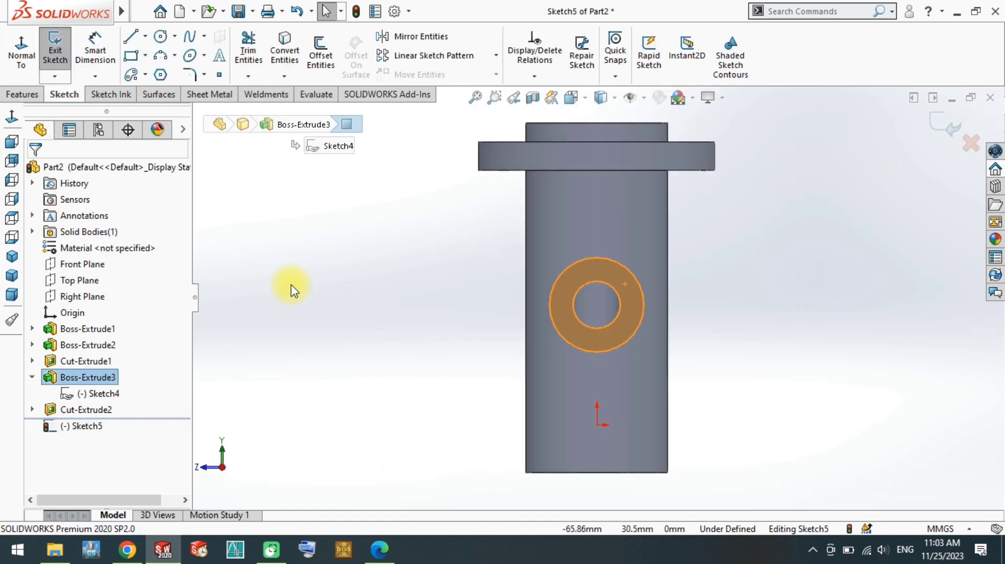
# Sketch a Ø40 circle centred on the side boss axis.
pyautogui.press('c')
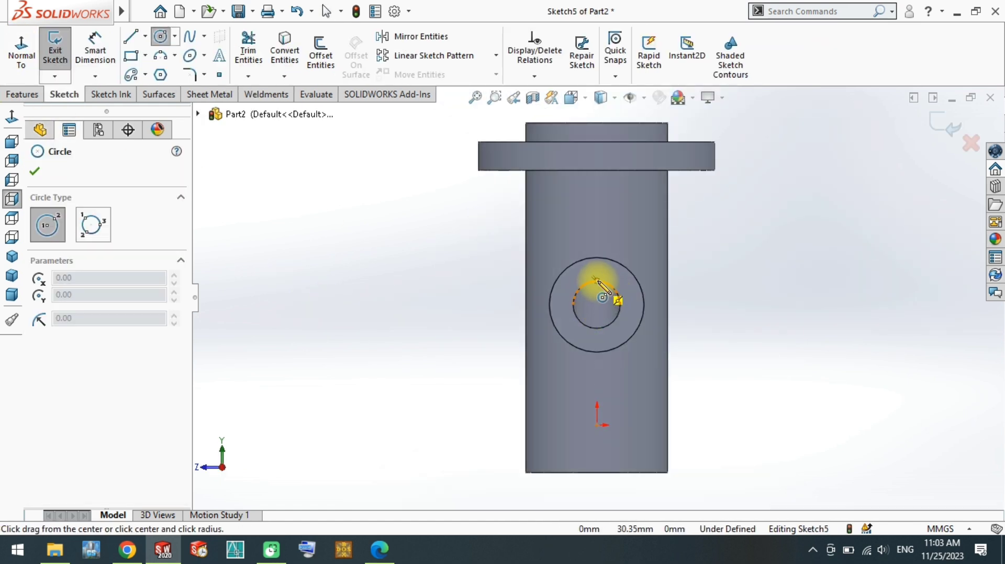
pyautogui.click(597, 304)
pyautogui.click(538, 294)
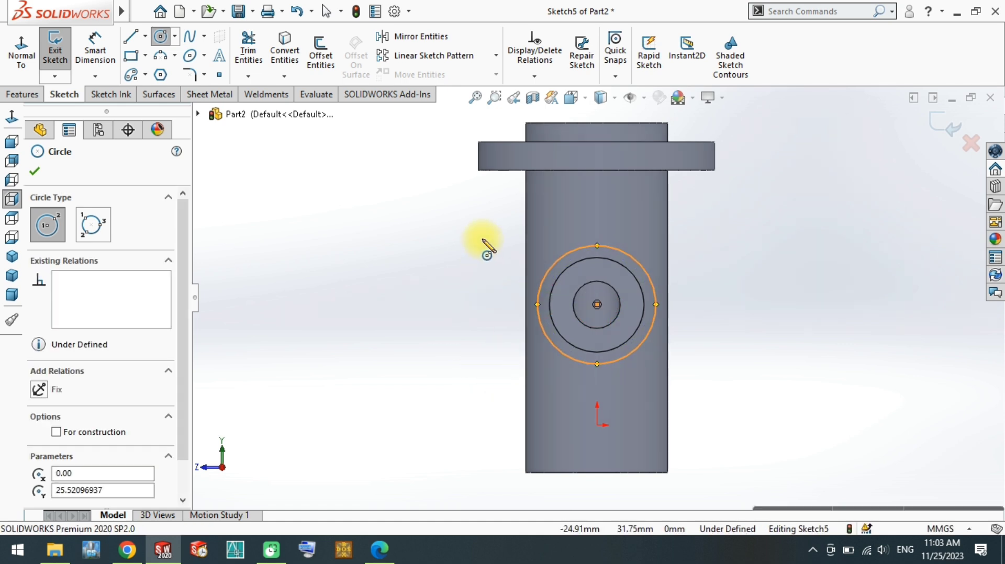
pyautogui.press('d')
pyautogui.press('Escape')
pyautogui.click(458, 307)
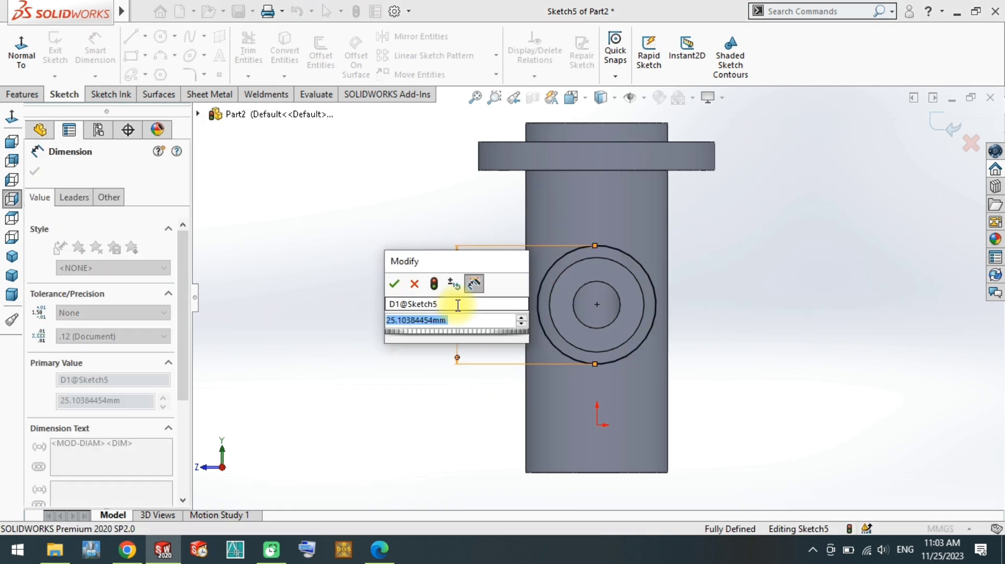
pyautogui.write('40')
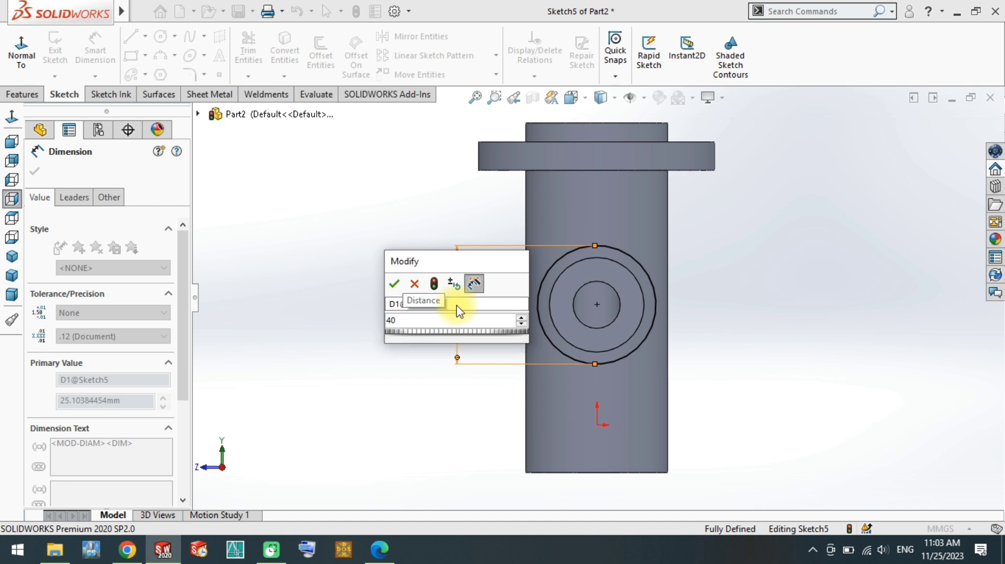
pyautogui.press('Return')
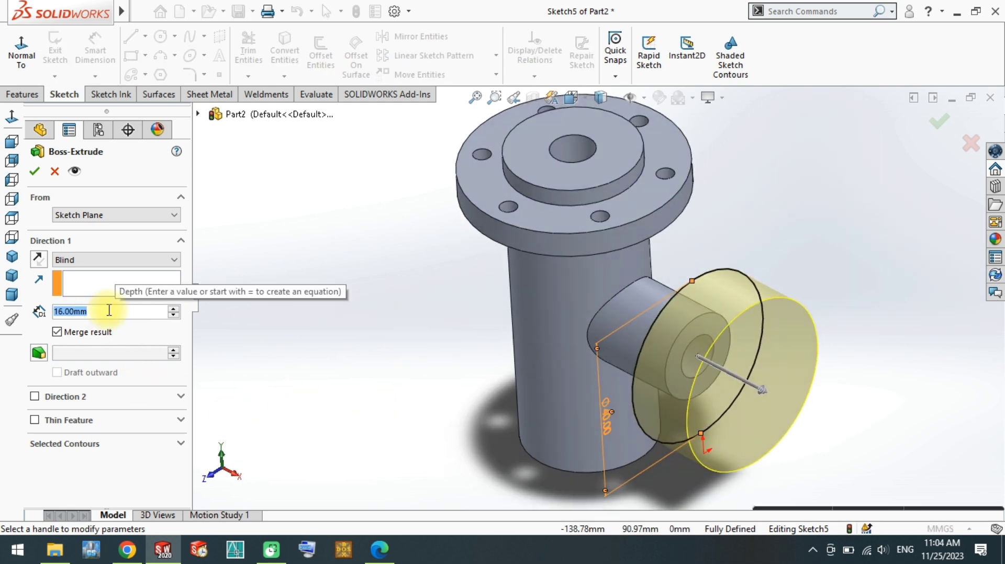
# Extrude the ring region between the circles Blind 5 mm, flipping its direction.
pyautogui.write('5')
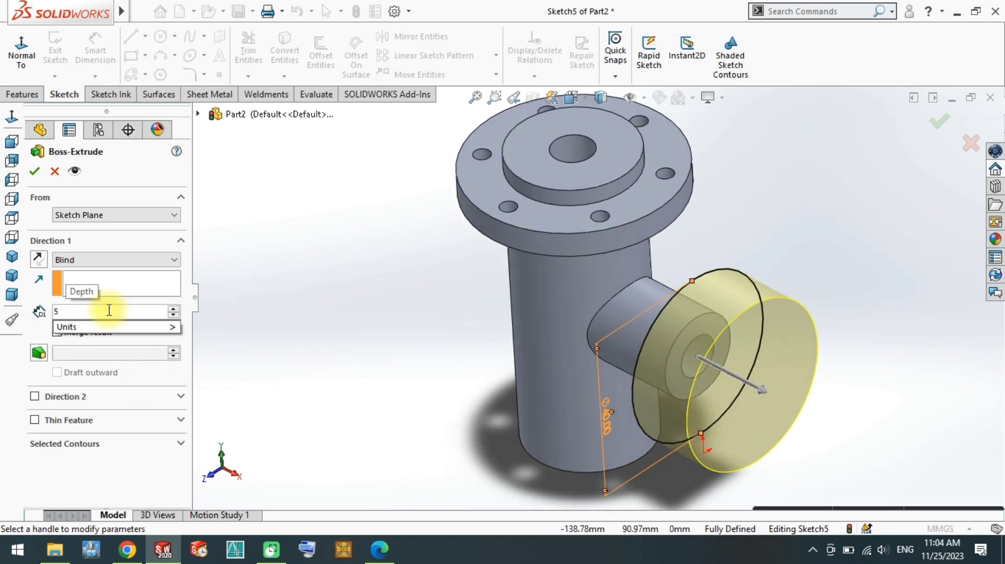
pyautogui.press('Return')
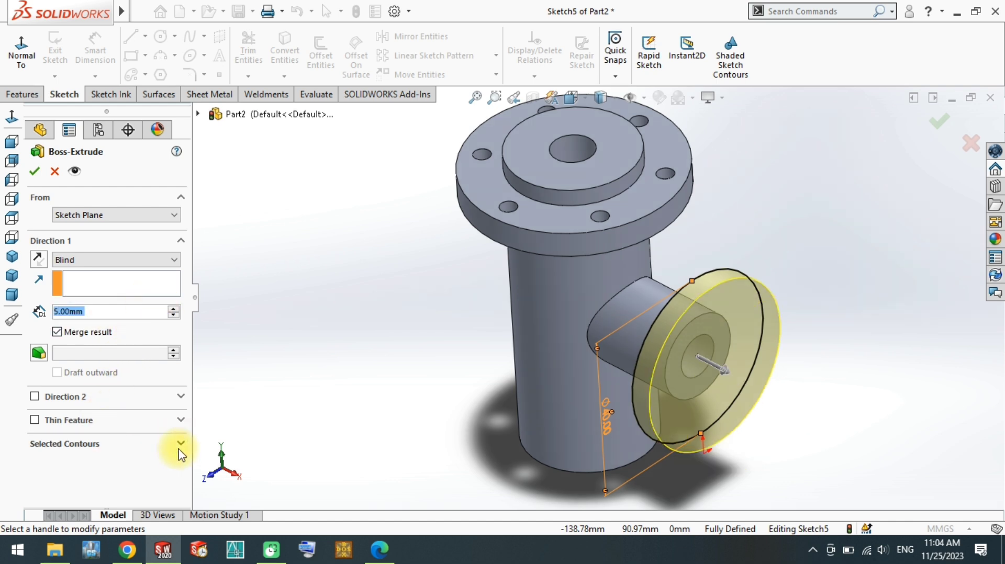
pyautogui.click(180, 443)
pyautogui.click(651, 397)
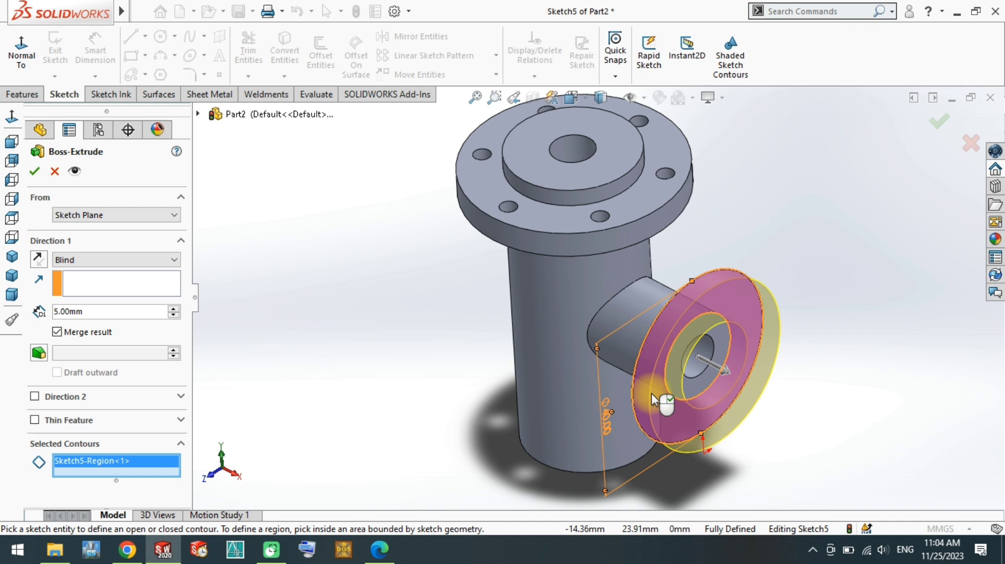
pyautogui.click(75, 310)
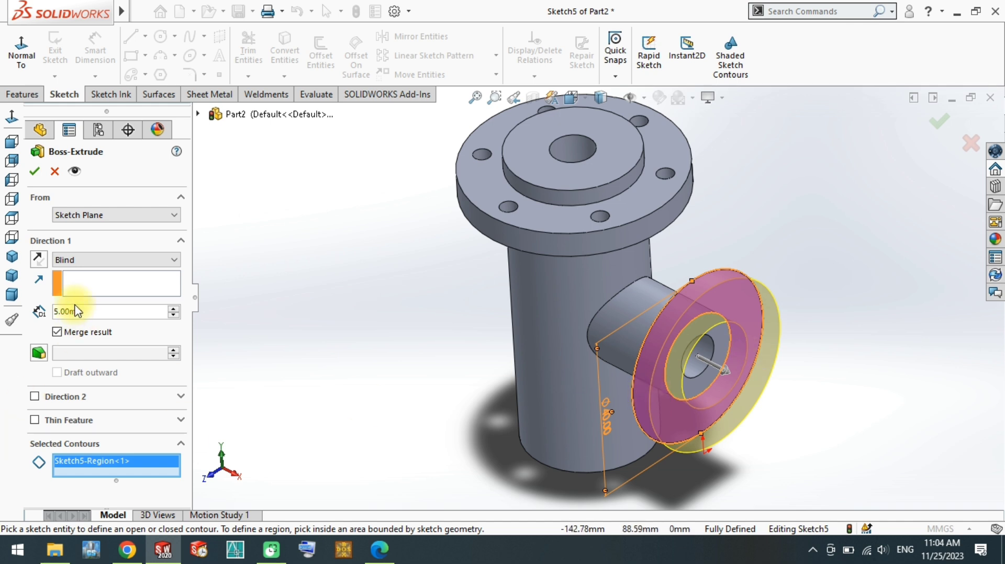
pyautogui.click(75, 263)
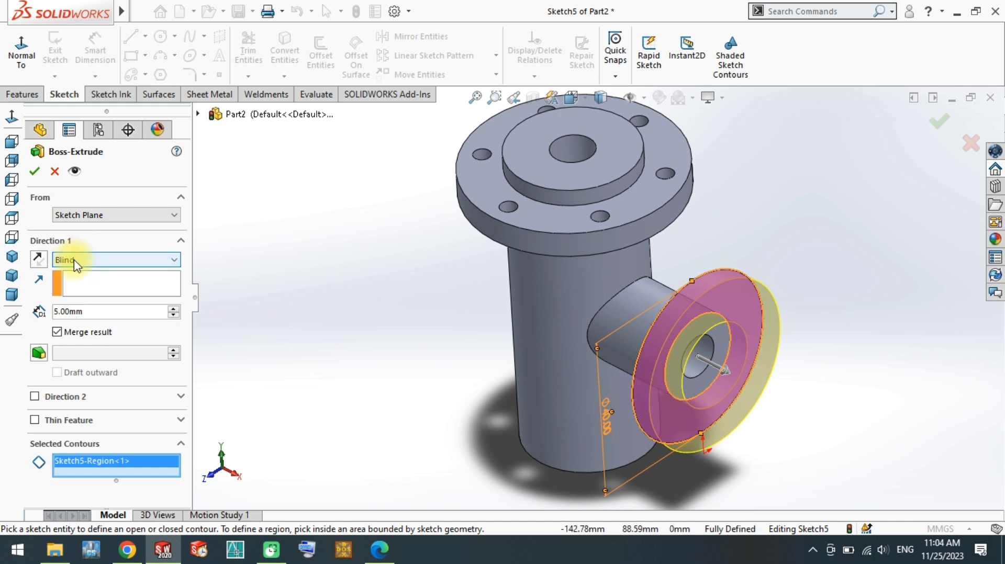
pyautogui.click(41, 260)
pyautogui.click(83, 197)
pyautogui.click(86, 220)
pyautogui.click(89, 220)
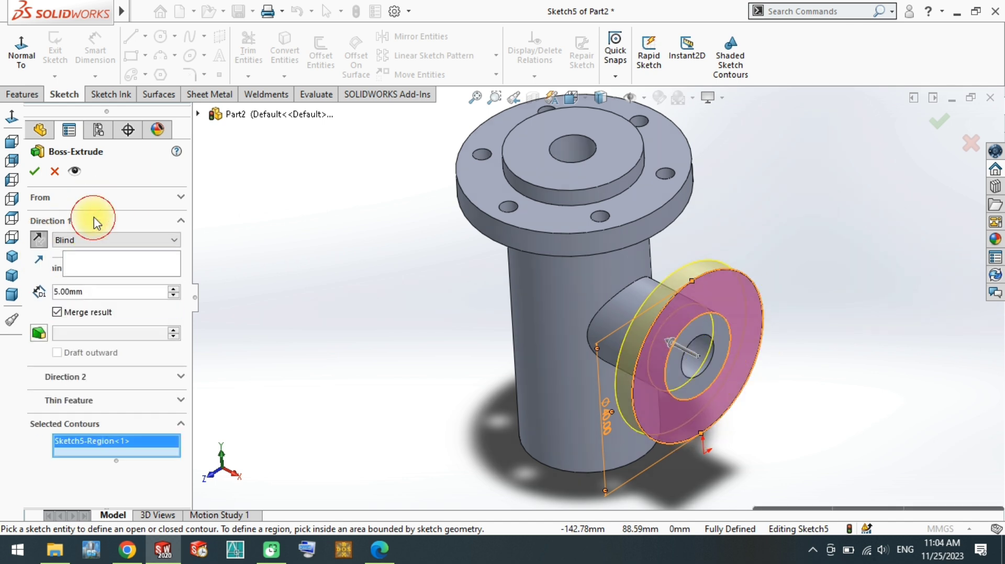
pyautogui.click(87, 240)
pyautogui.click(93, 240)
# Start the flange extrusion from a 4 mm offset reversed toward the pipe, and accept Boss-Extrude4.
pyautogui.click(99, 220)
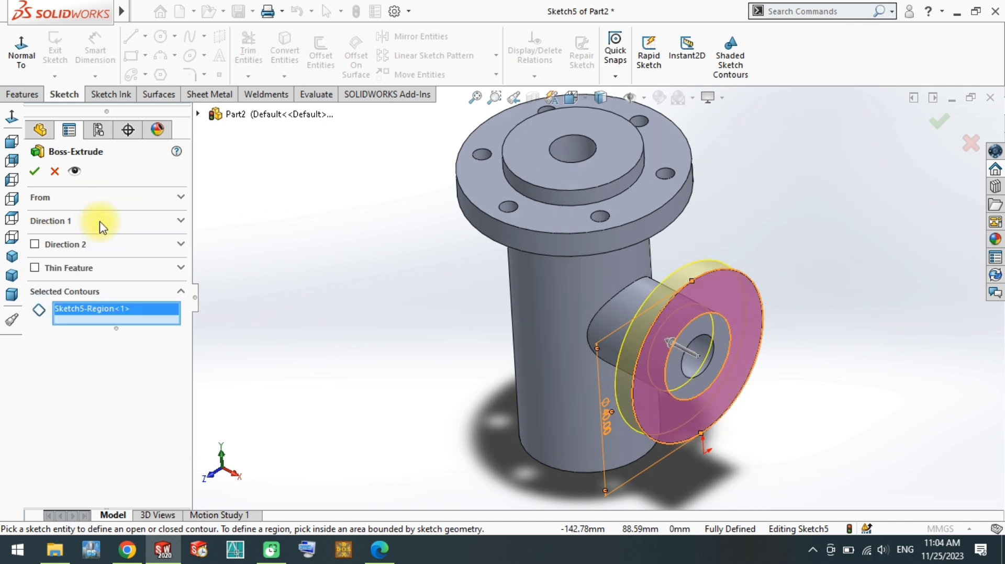
pyautogui.click(103, 212)
pyautogui.click(97, 198)
pyautogui.click(93, 224)
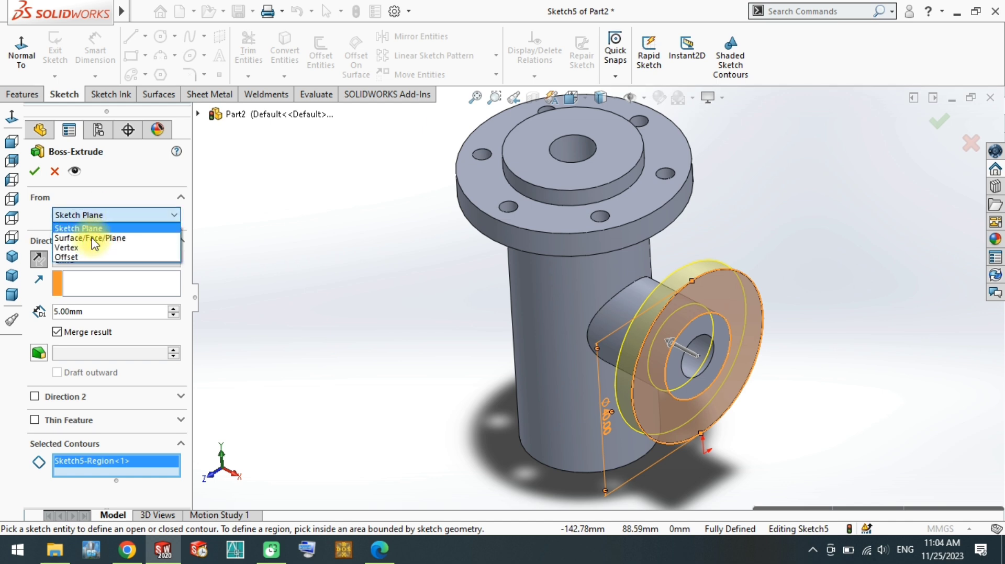
pyautogui.click(66, 256)
pyautogui.write('4')
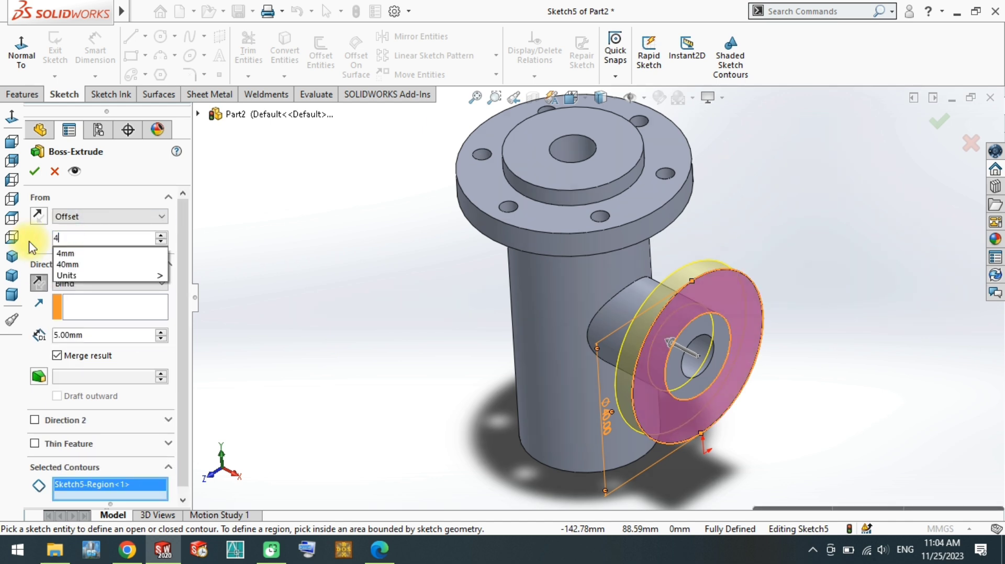
pyautogui.press('Return')
pyautogui.click(40, 215)
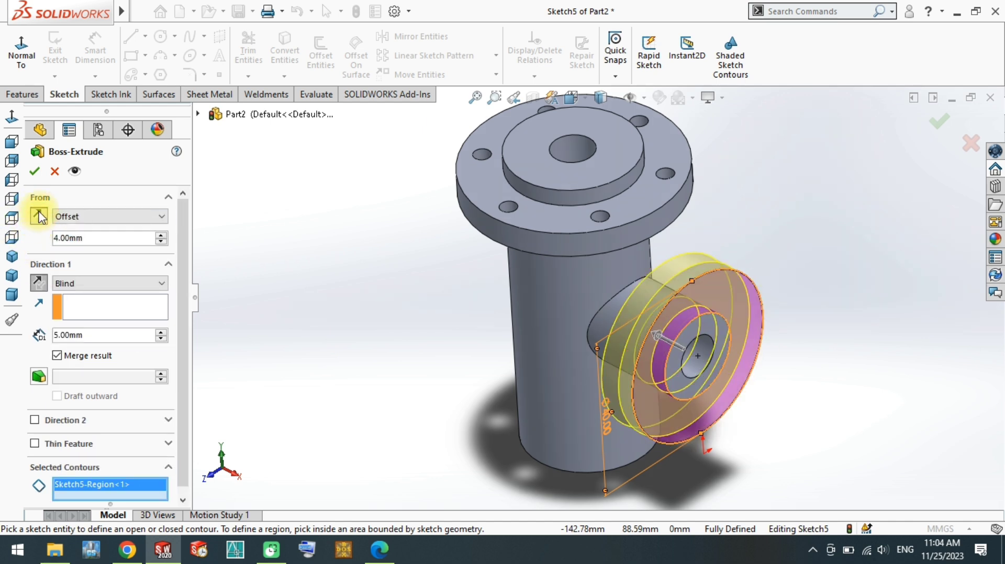
pyautogui.click(34, 172)
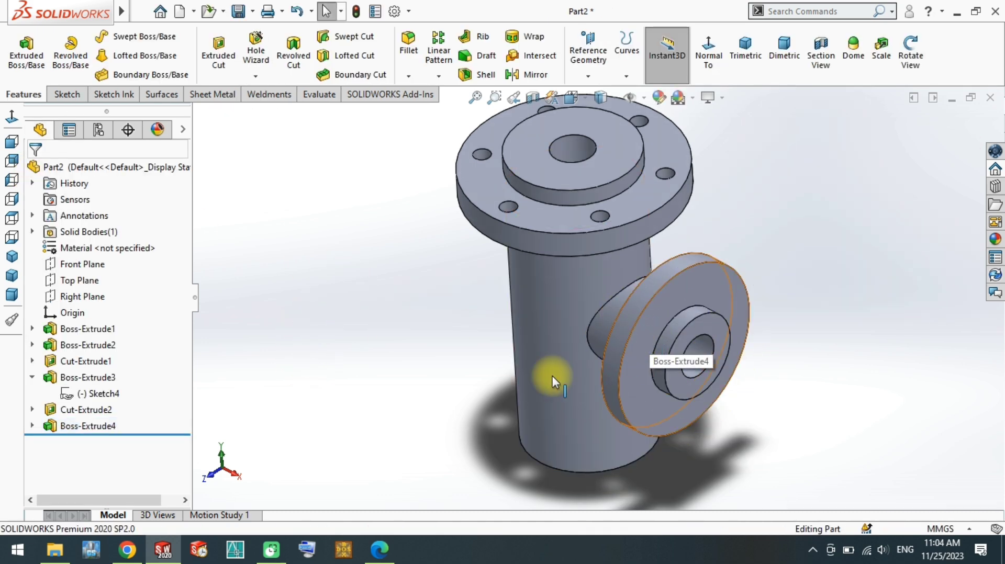
# Compare the model against the enlarged reference drawing PDF in Edge.
pyautogui.click(379, 550)
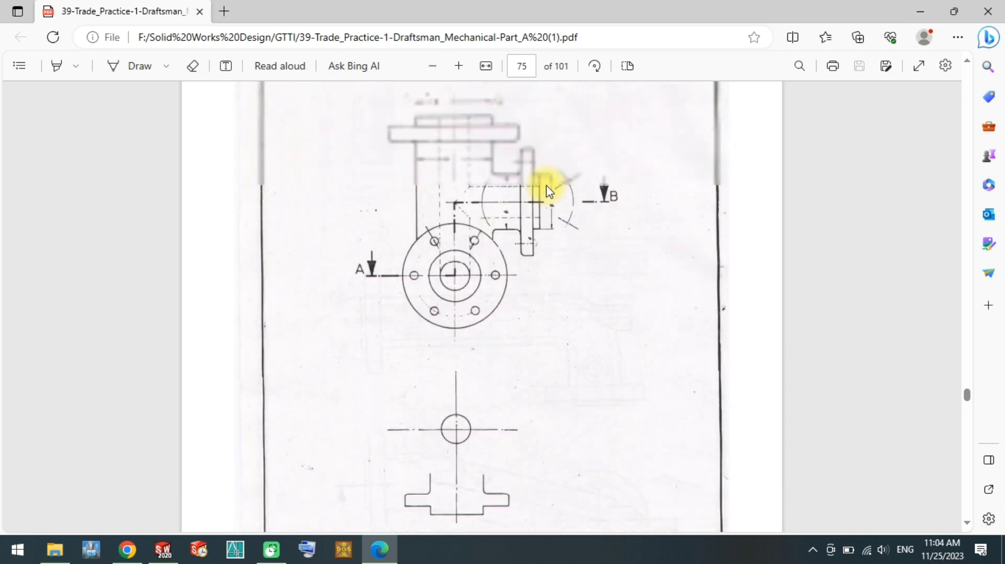
pyautogui.click(460, 71)
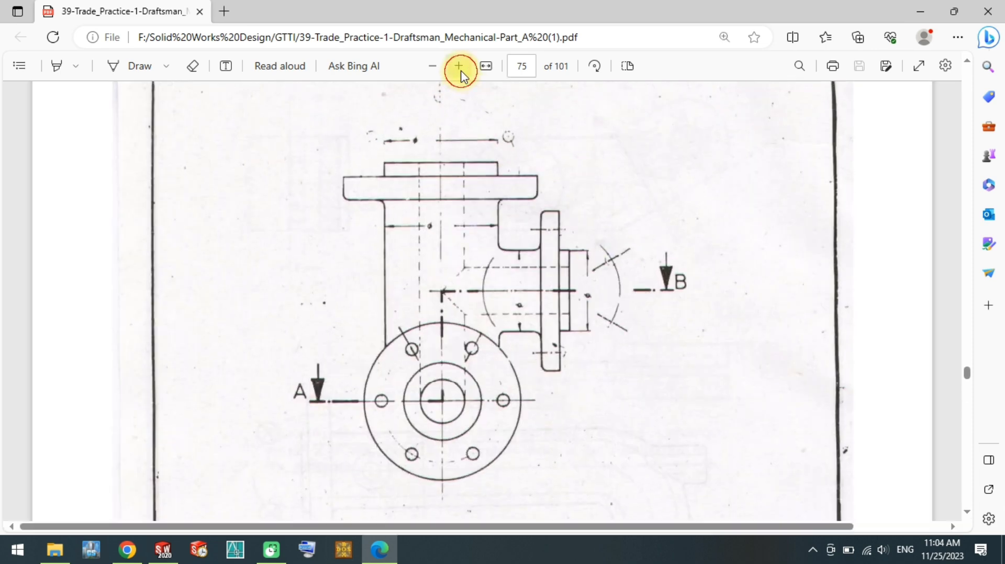
pyautogui.click(163, 550)
pyautogui.scroll(-4, 668, 314)
# Check the 4.00 offset dimension, then open a face-on sketch on the side flange's outer face.
pyautogui.click(595, 330)
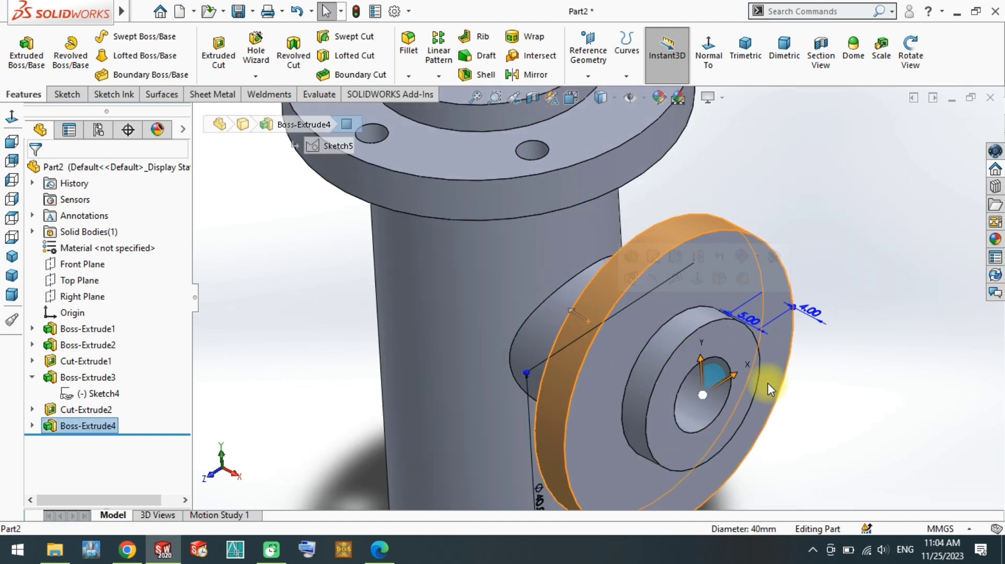
pyautogui.click(810, 313)
pyautogui.press('Return')
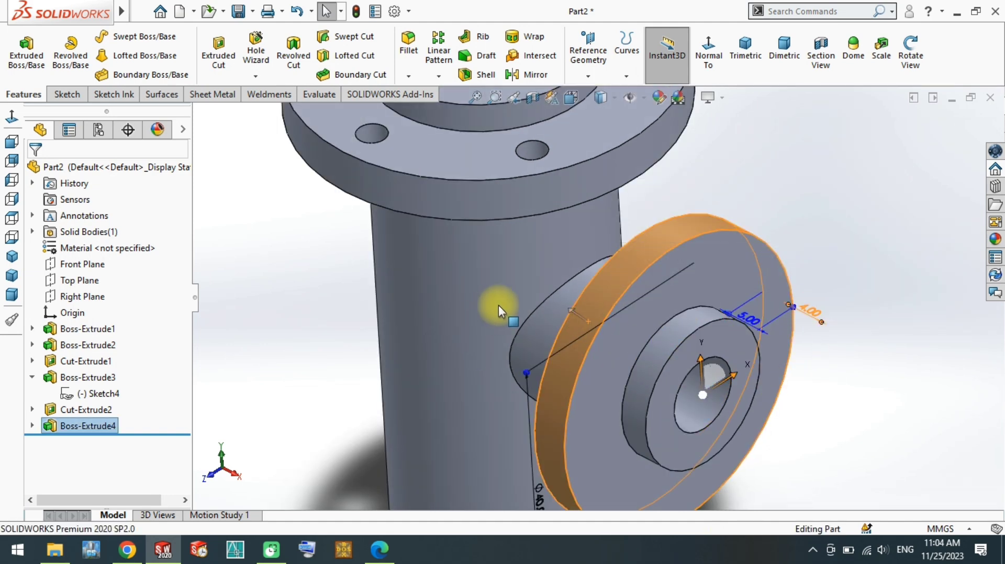
pyautogui.moveTo(501, 314)
pyautogui.mouseDown(button='middle')
pyautogui.moveTo(265, 334)
pyautogui.moveTo(587, 410)
pyautogui.mouseUp(button='middle')
pyautogui.scroll(4, 642, 345)
pyautogui.moveTo(643, 346); pyautogui.dragTo(594, 365, button='middle')
pyautogui.scroll(-2, 596, 387)
pyautogui.moveTo(596, 403); pyautogui.dragTo(587, 413, button='middle')
pyautogui.scroll(-3, 588, 414)
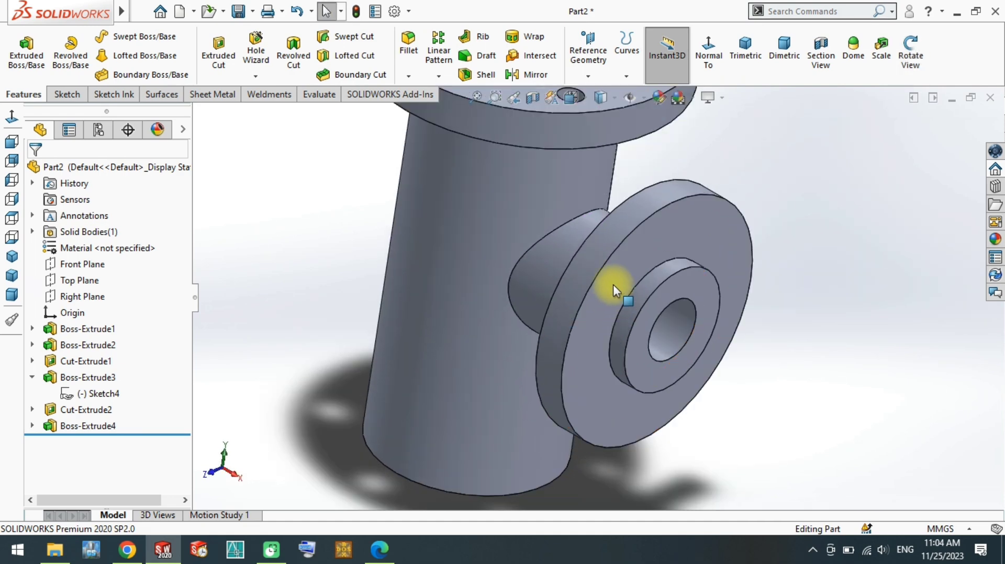
pyautogui.click(686, 237)
pyautogui.click(676, 226)
pyautogui.click(22, 58)
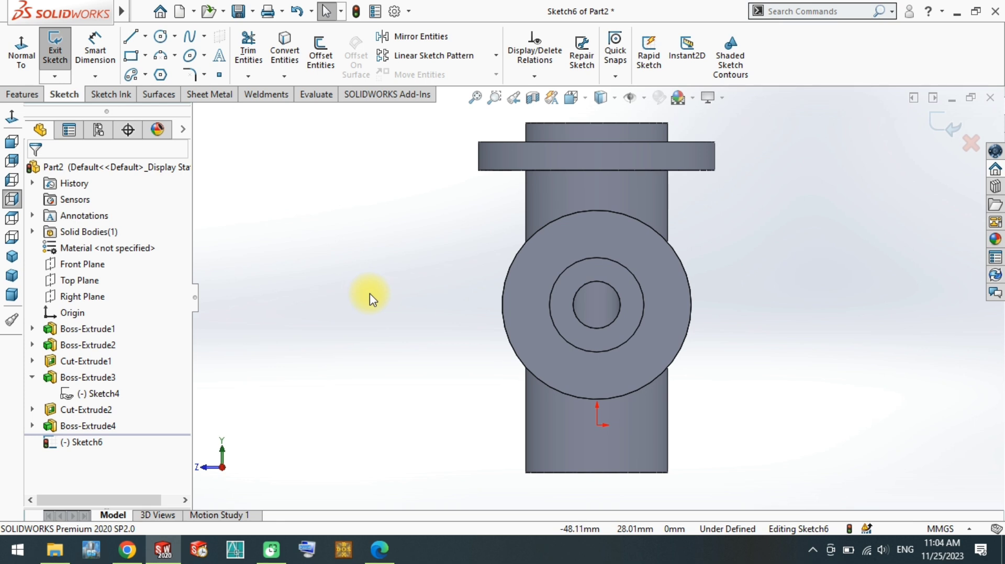
# Draw a Ø4 hole circle 15 mm above the flange centre.
pyautogui.click(161, 37)
pyautogui.click(596, 236)
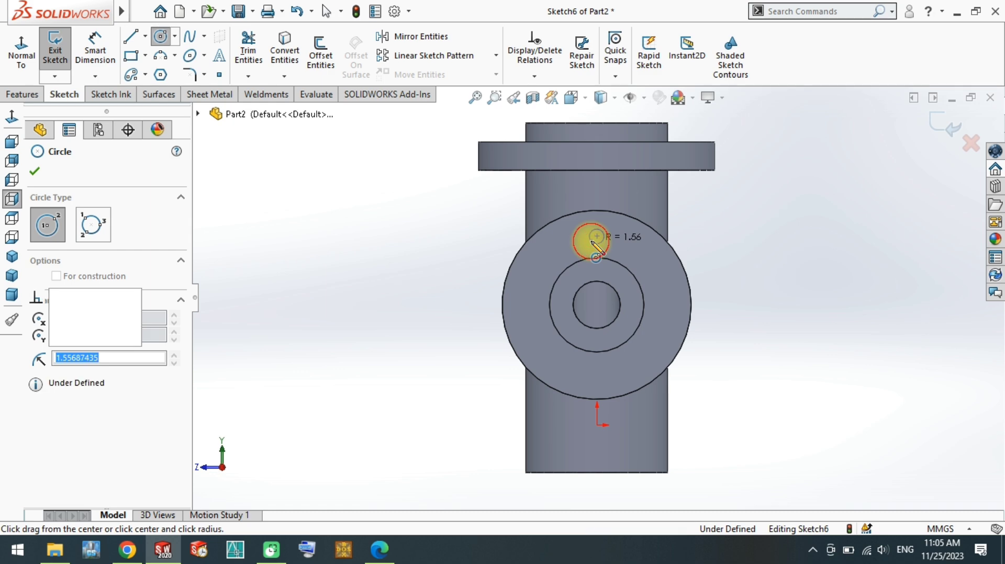
pyautogui.click(596, 255)
pyautogui.scroll(3, 601, 226)
pyautogui.scroll(2, 604, 261)
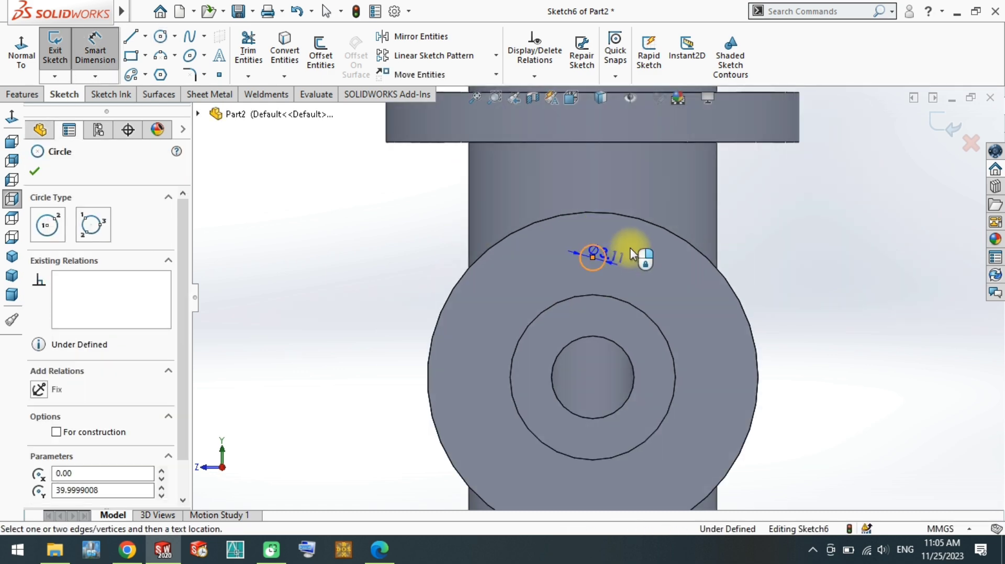
pyautogui.click(758, 211)
pyautogui.write('4')
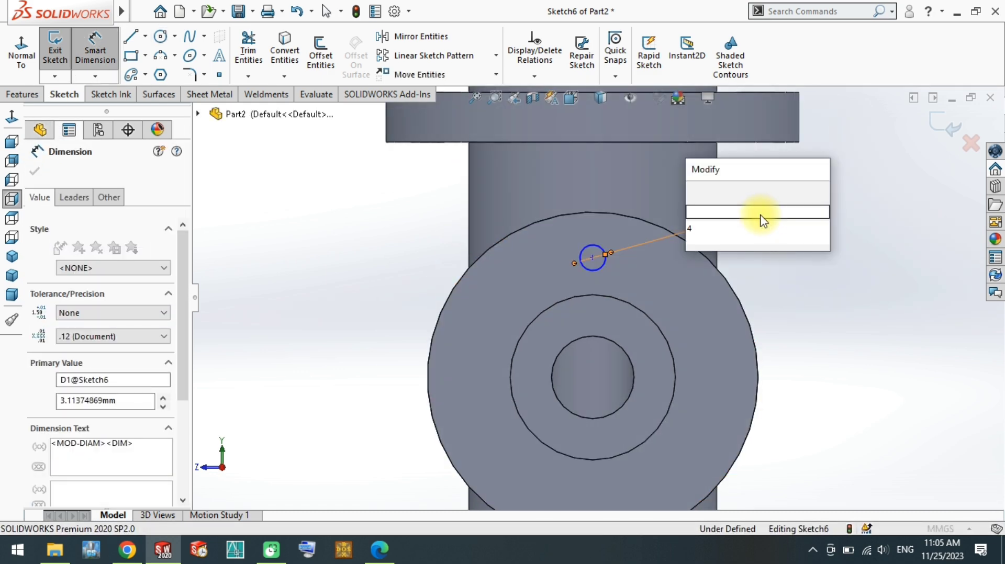
pyautogui.press('Return')
pyautogui.click(604, 269)
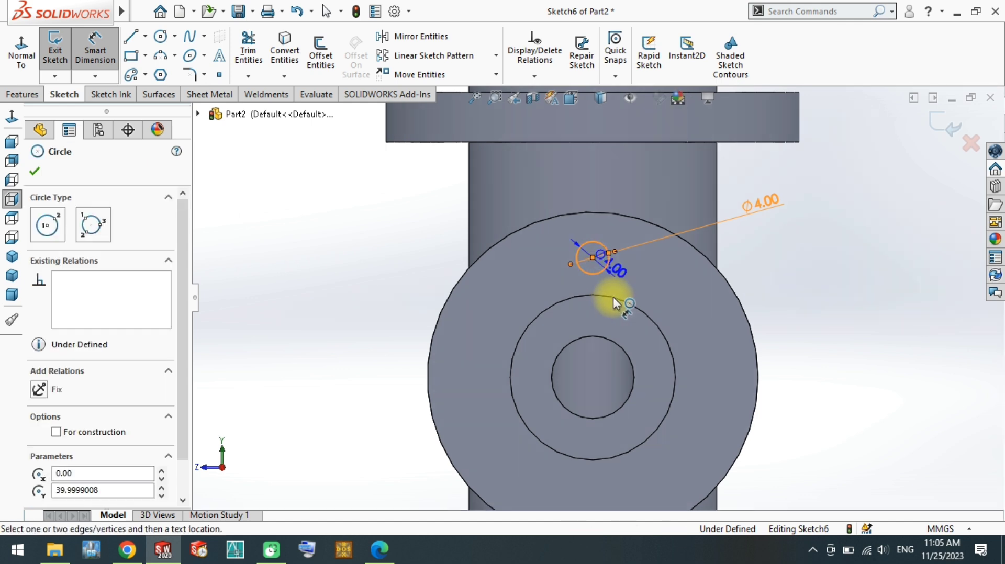
pyautogui.click(614, 297)
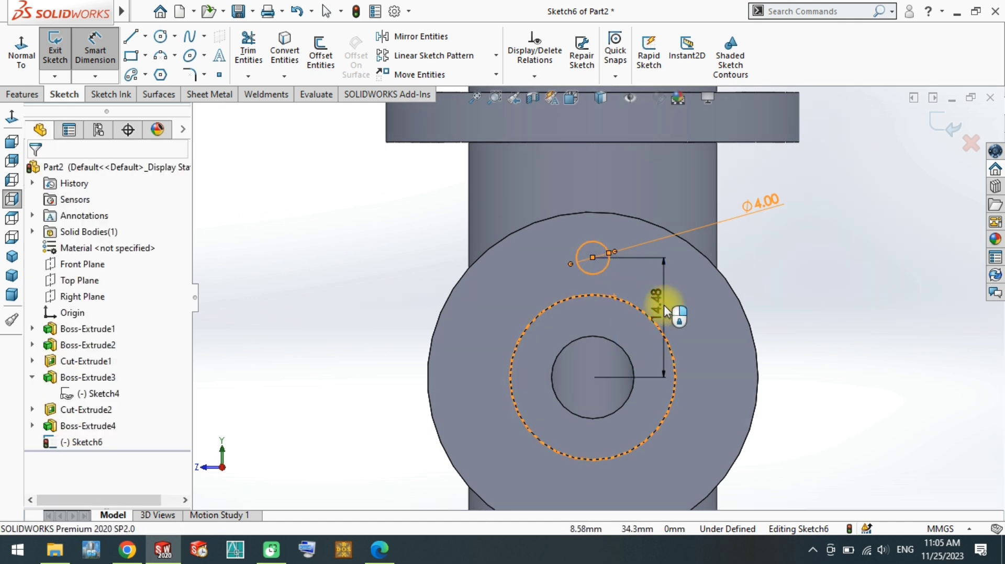
pyautogui.click(664, 309)
pyautogui.write('15')
pyautogui.press('Return')
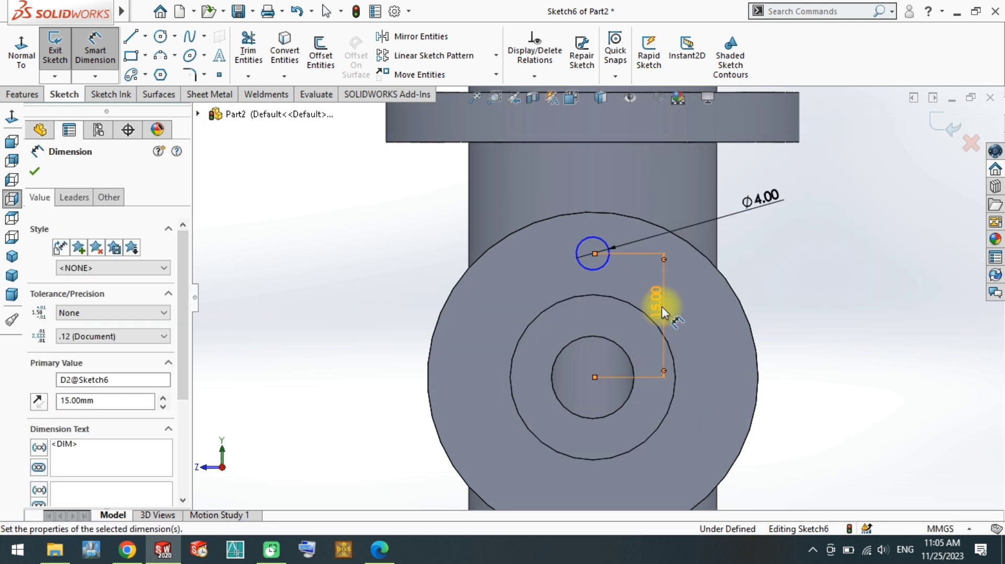
# Try a circular pattern of the circle with a 25 mm centre offset, then cancel it.
pyautogui.click(497, 57)
pyautogui.click(475, 95)
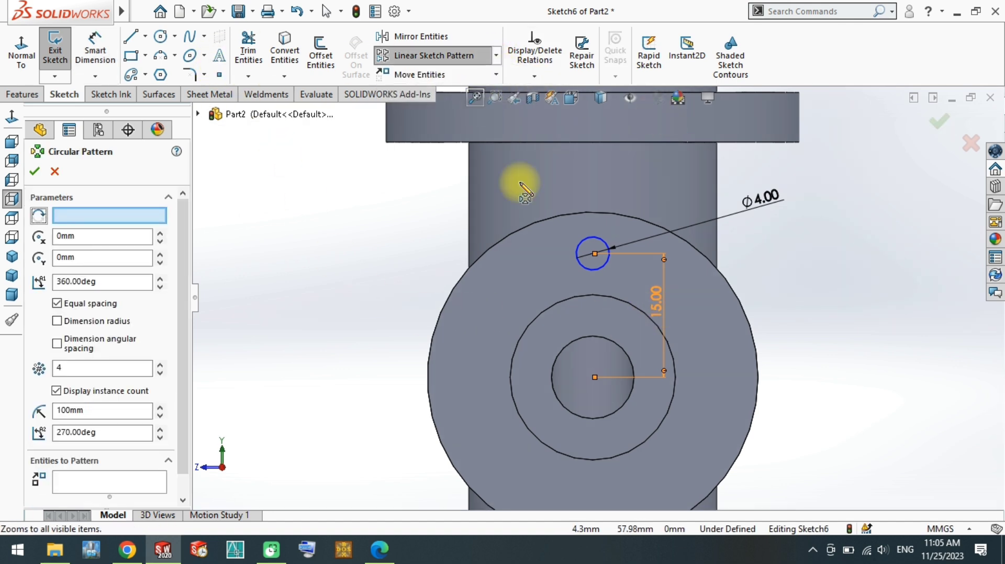
pyautogui.scroll(1, 580, 261)
pyautogui.click(598, 272)
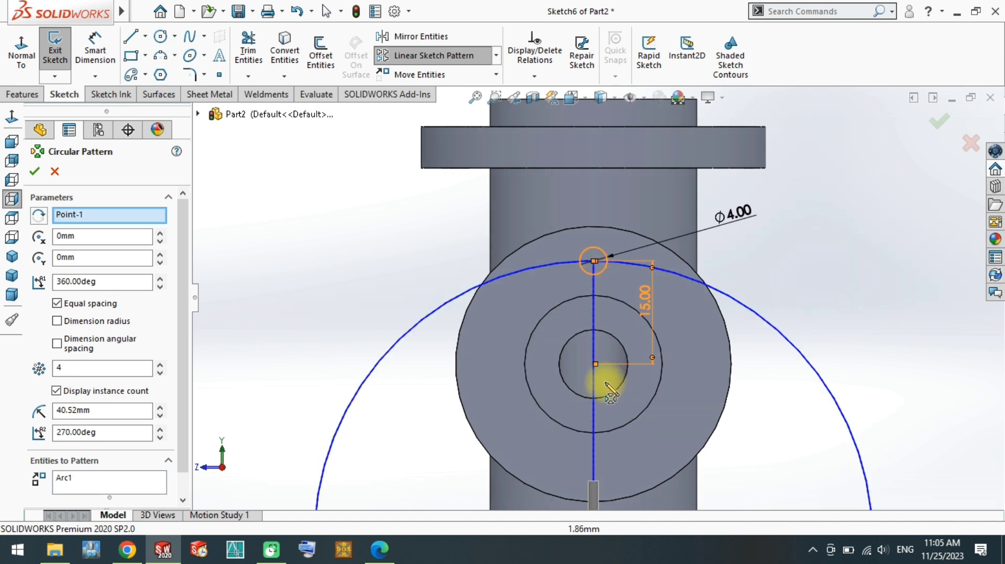
pyautogui.scroll(2, 601, 382)
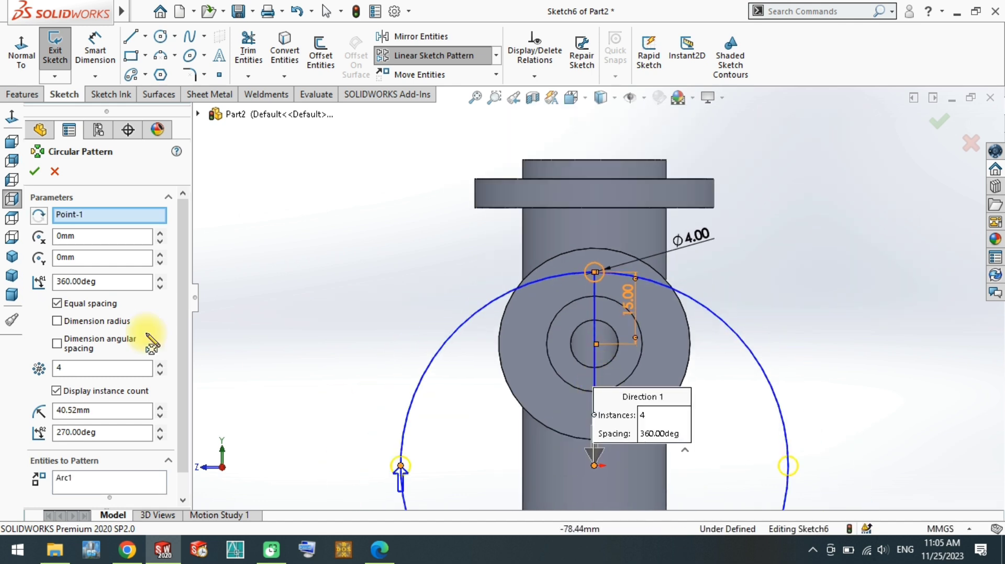
pyautogui.click(160, 254)
pyautogui.click(160, 254)
pyautogui.click(161, 254)
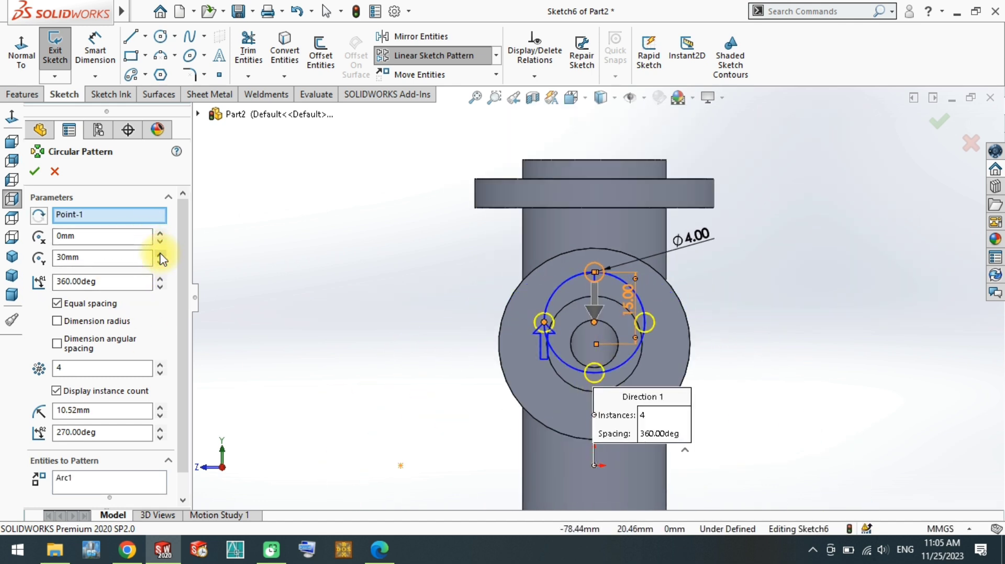
pyautogui.scroll(-3, 543, 309)
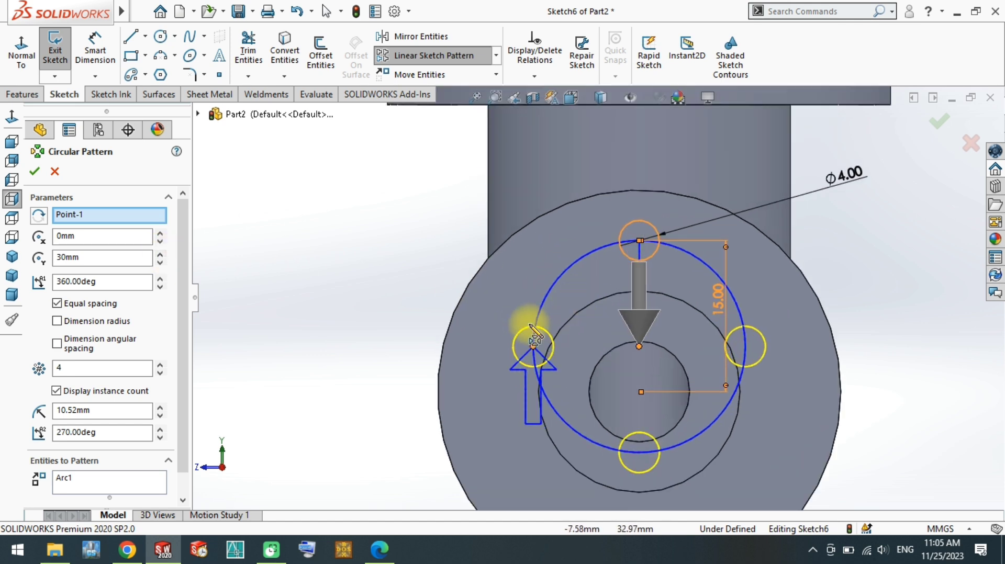
pyautogui.click(160, 262)
pyautogui.click(116, 257)
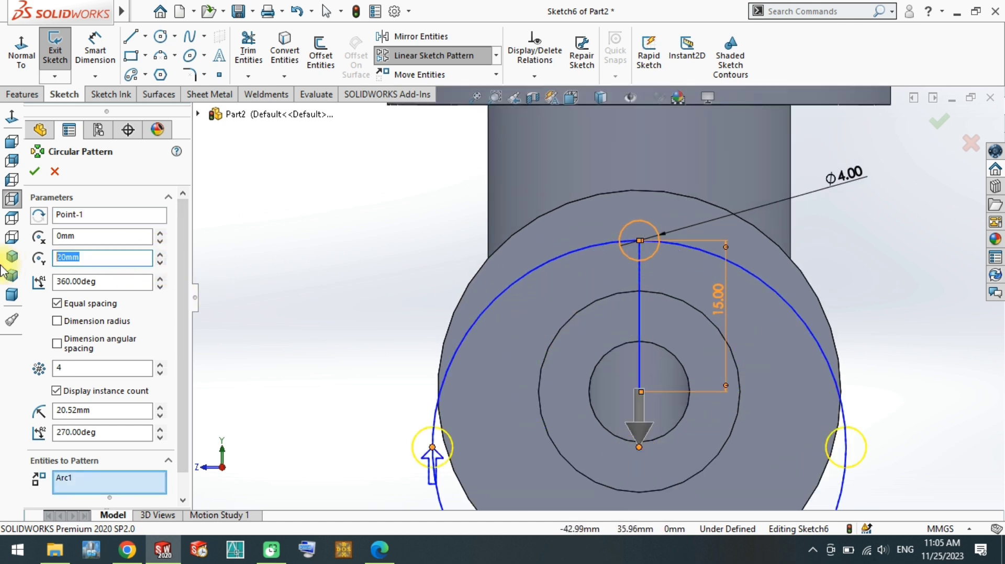
pyautogui.write('25')
pyautogui.press('Return')
pyautogui.scroll(-2, 661, 412)
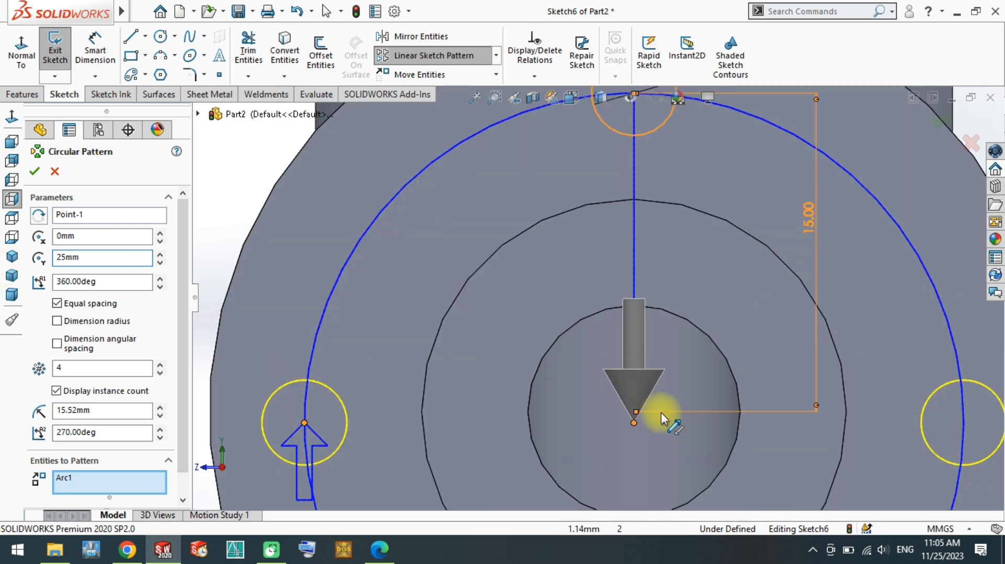
pyautogui.scroll(-2, 642, 432)
pyautogui.scroll(2, 594, 368)
pyautogui.scroll(-2, 598, 337)
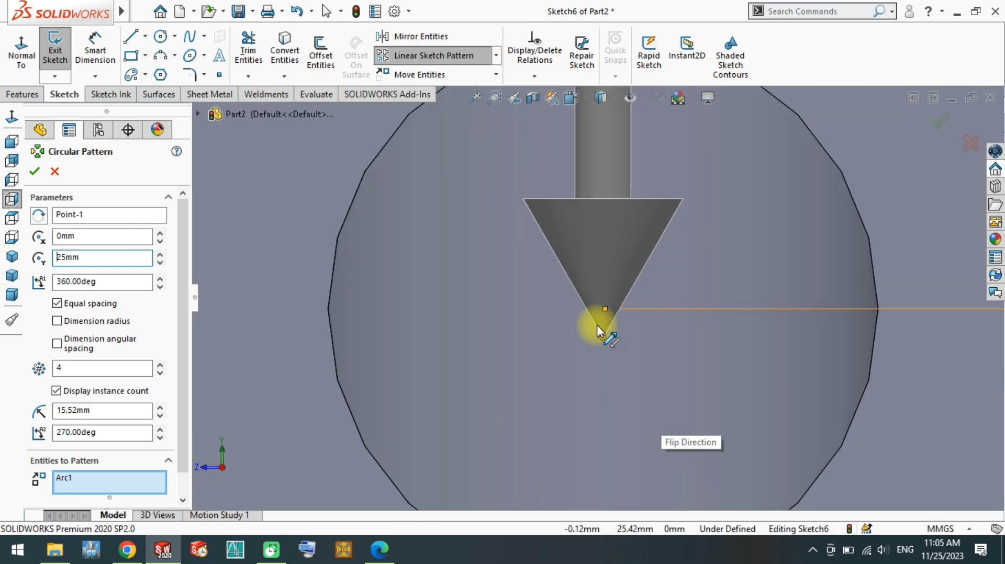
pyautogui.scroll(3, 550, 287)
pyautogui.scroll(2, 550, 286)
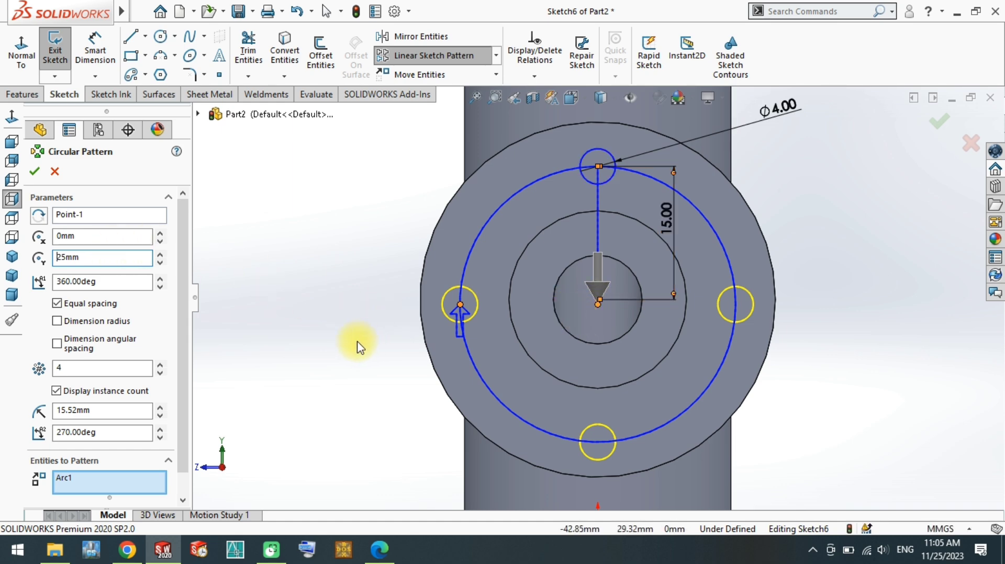
pyautogui.press('Escape')
pyautogui.scroll(2, 656, 367)
# Circularly pattern the Ø4 circle into four equally spaced copies over 360° at 15 mm radius.
pyautogui.press('l')
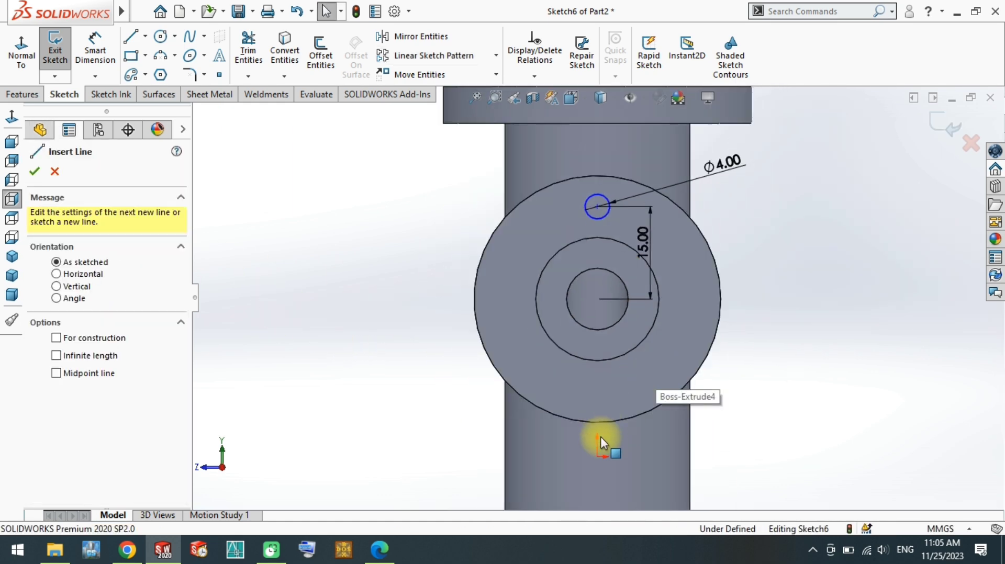
pyautogui.click(597, 455)
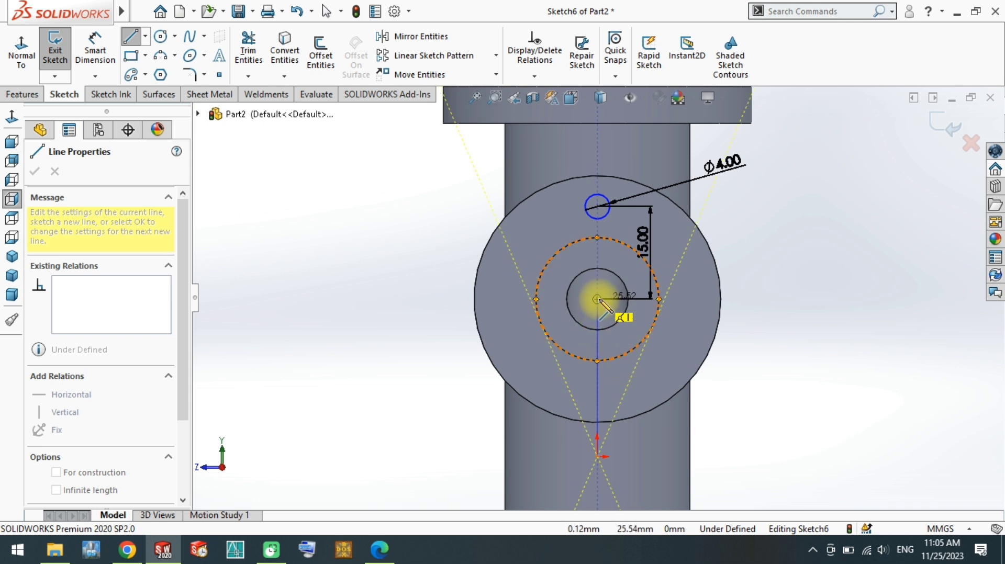
pyautogui.press('Escape')
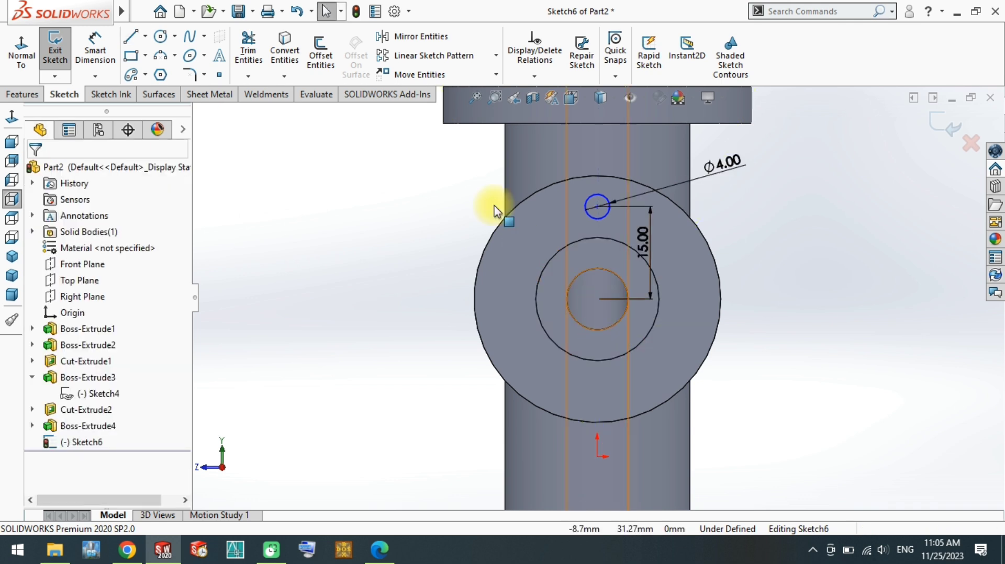
pyautogui.click(497, 56)
pyautogui.click(459, 89)
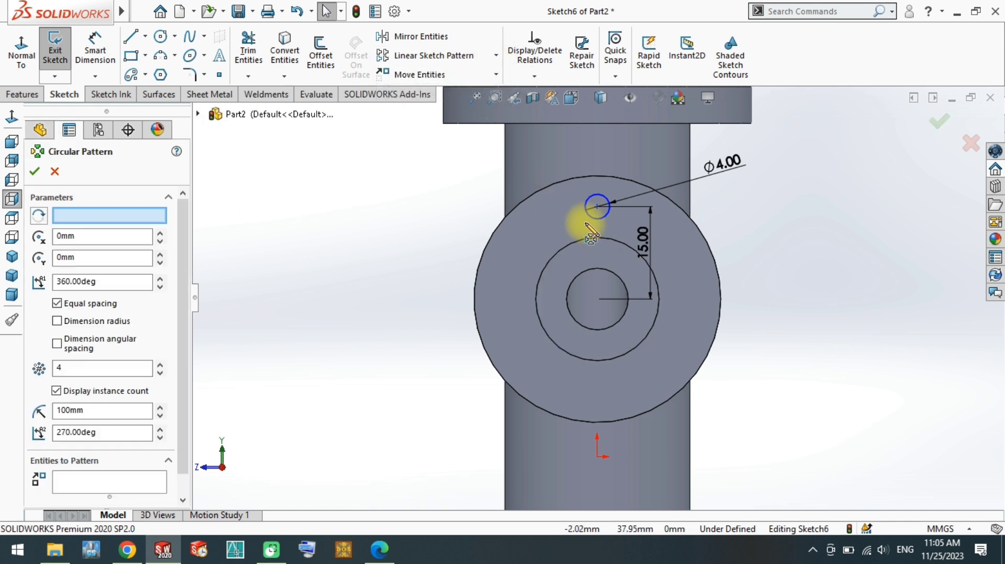
pyautogui.click(590, 218)
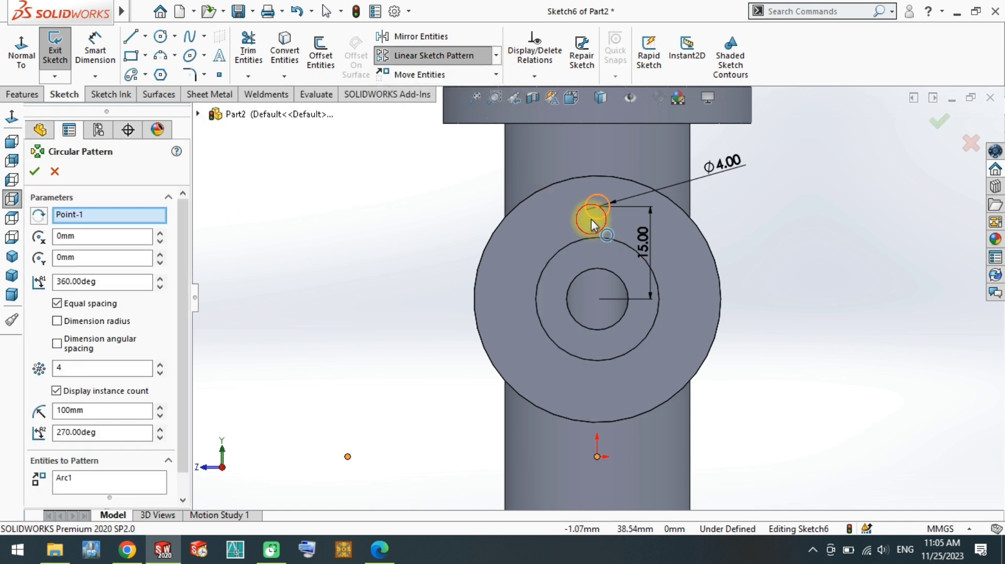
pyautogui.click(159, 262)
pyautogui.write('25.52')
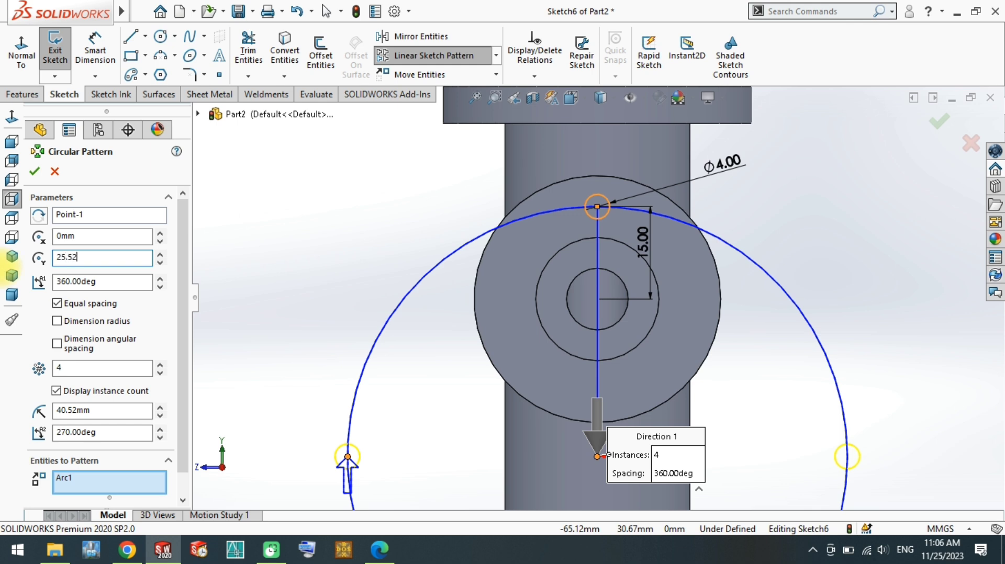
pyautogui.press('Return')
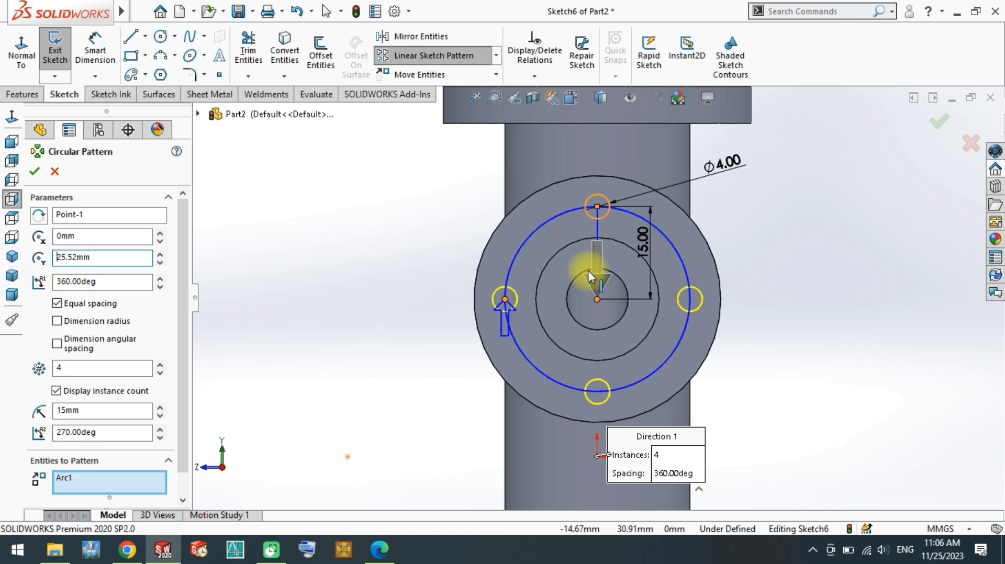
pyautogui.click(939, 121)
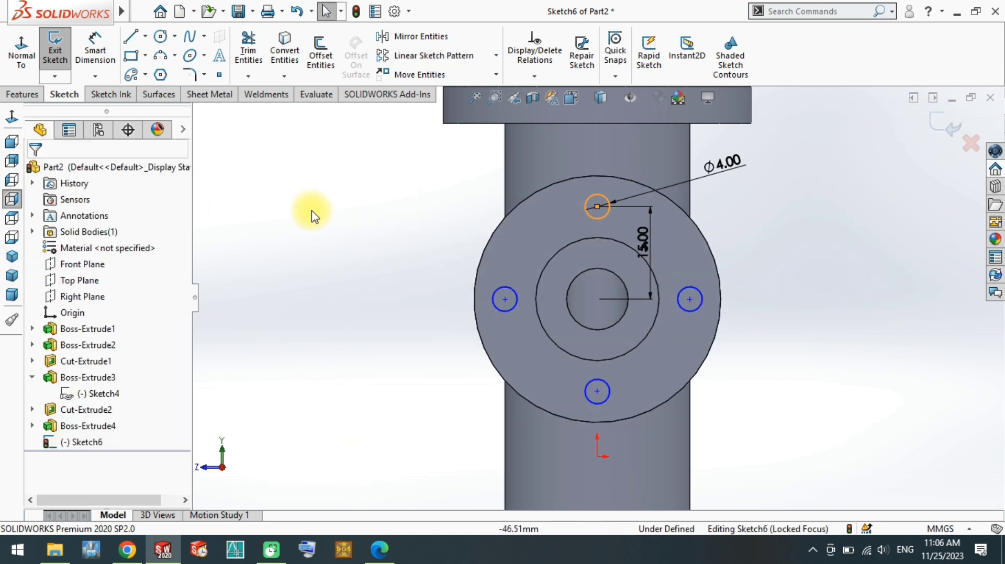
# Cut the four Ø4 bolt holes Blind through the side flange and orbit to inspect them.
pyautogui.click(23, 99)
pyautogui.click(214, 52)
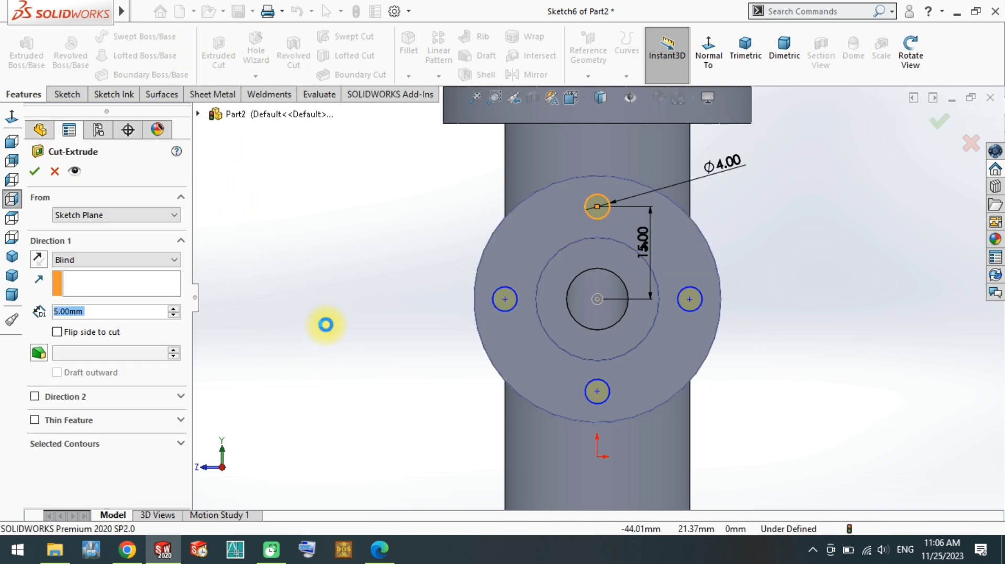
pyautogui.moveTo(444, 310)
pyautogui.mouseDown(button='middle')
pyautogui.moveTo(658, 290)
pyautogui.moveTo(626, 329)
pyautogui.moveTo(583, 341)
pyautogui.moveTo(532, 385)
pyautogui.moveTo(542, 265)
pyautogui.moveTo(633, 168)
pyautogui.moveTo(572, 331)
pyautogui.mouseUp(button='middle')
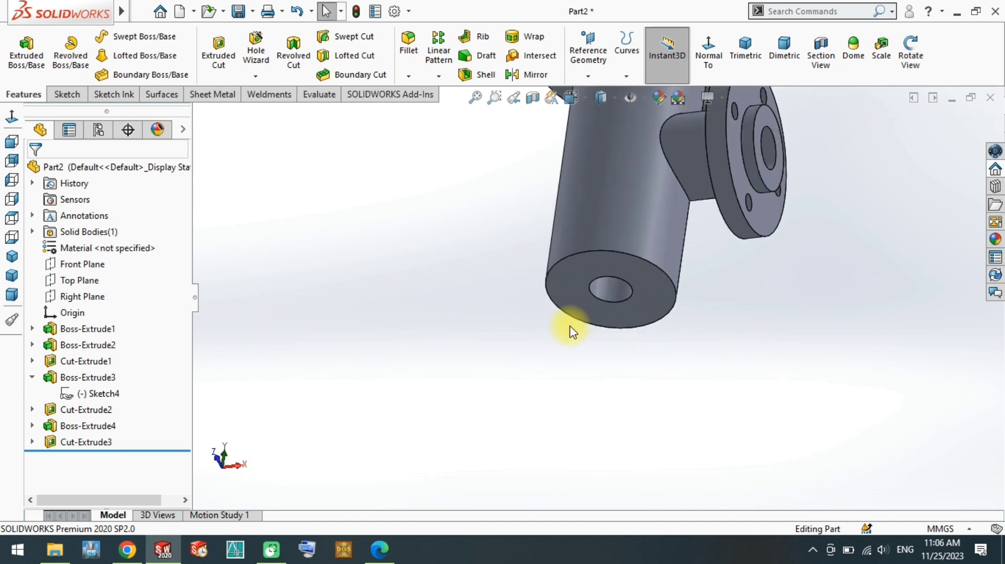
pyautogui.moveTo(614, 236); pyautogui.dragTo(601, 332, button='middle')
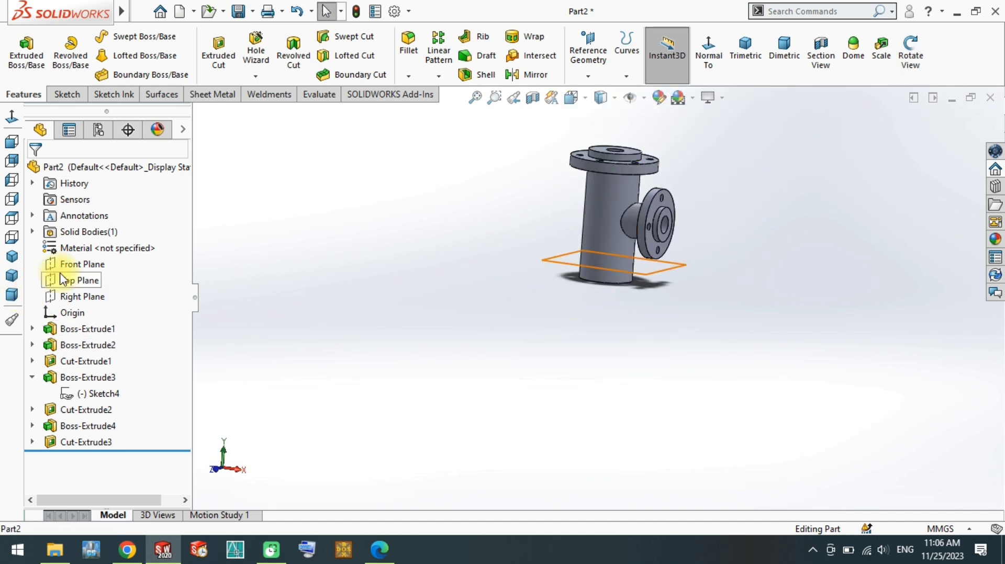
# On the Front Plane, sketch a circle near the pipe's lower end, dimensioned Ø20.
pyautogui.click(79, 264)
pyautogui.click(90, 244)
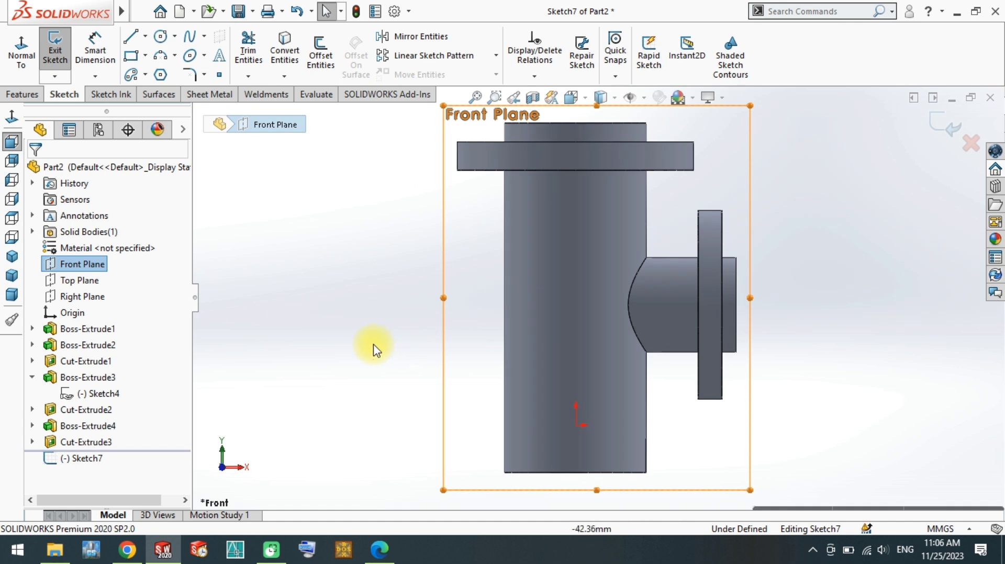
pyautogui.moveTo(575, 425); pyautogui.dragTo(602, 434)
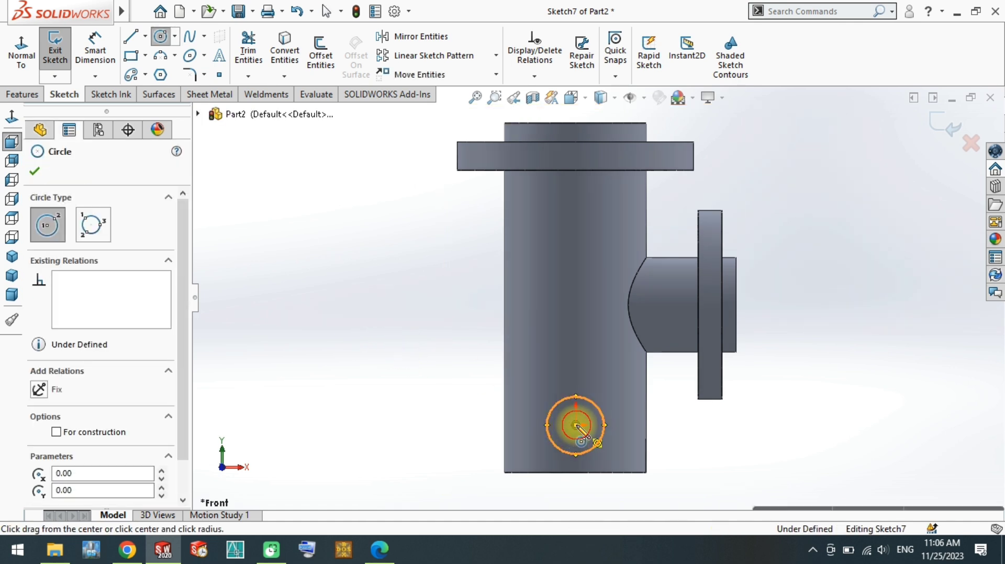
pyautogui.press('Escape')
pyautogui.press('d')
pyautogui.click(544, 397)
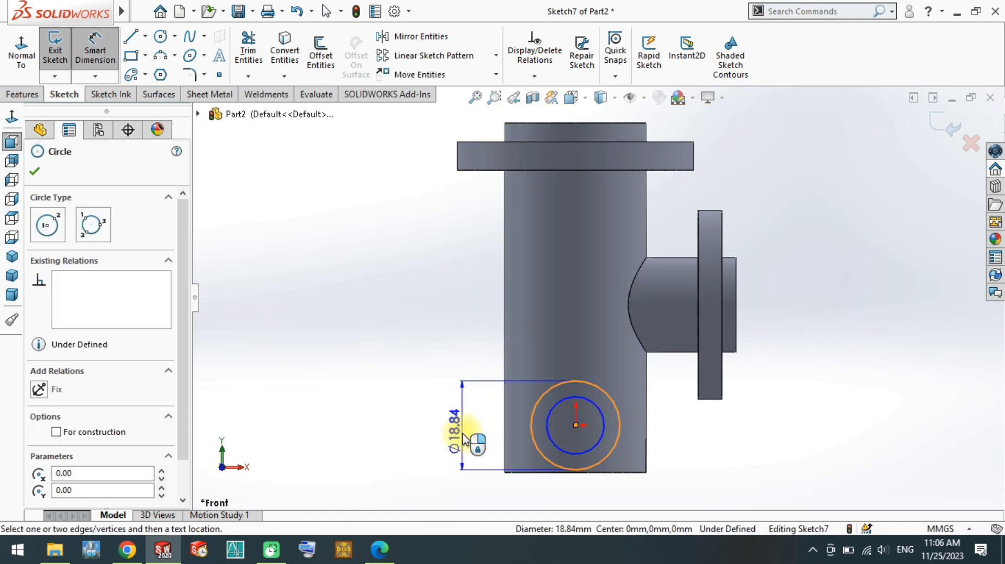
pyautogui.click(464, 439)
pyautogui.write('20')
pyautogui.press('Return')
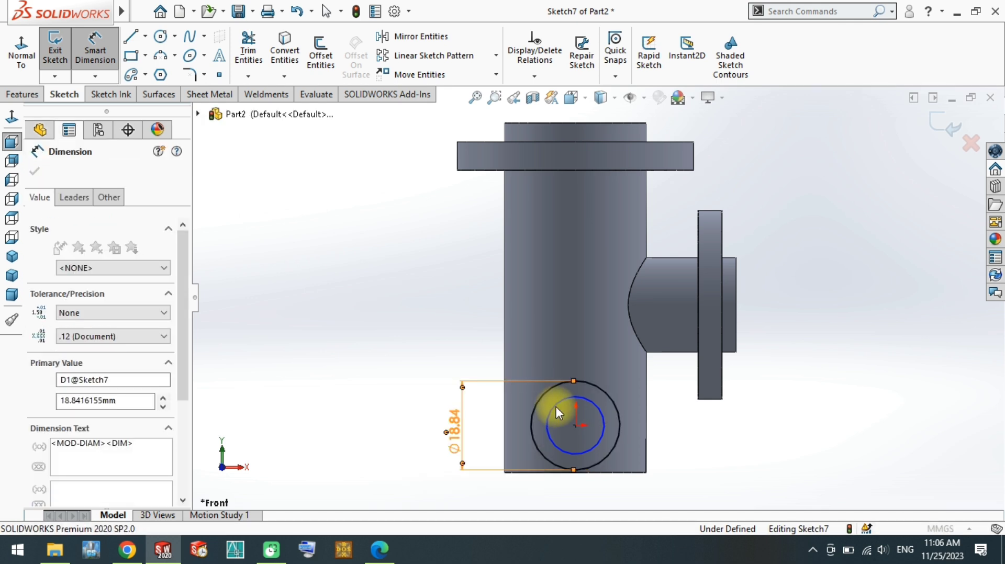
# Dimension the inner circle Ø10 and start an Extruded Boss at Blind 5 mm.
pyautogui.click(556, 407)
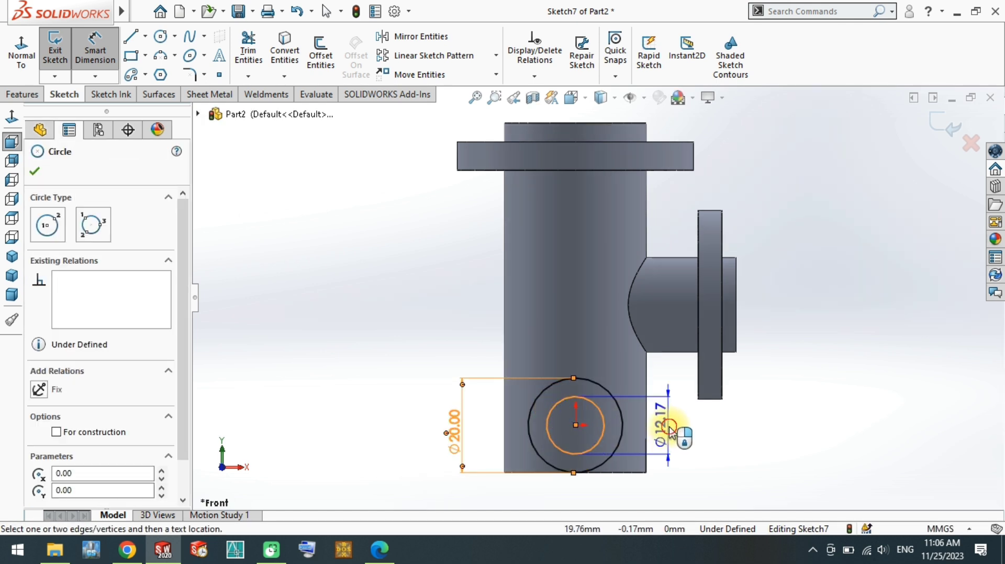
pyautogui.click(671, 434)
pyautogui.write('10')
pyautogui.press('Return')
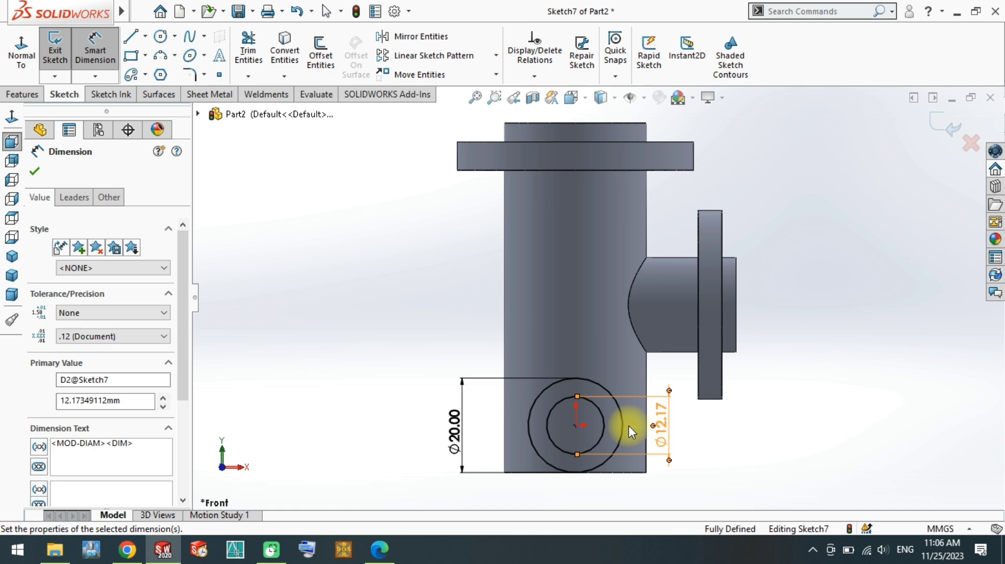
pyautogui.moveTo(381, 338); pyautogui.dragTo(451, 301, button='right')
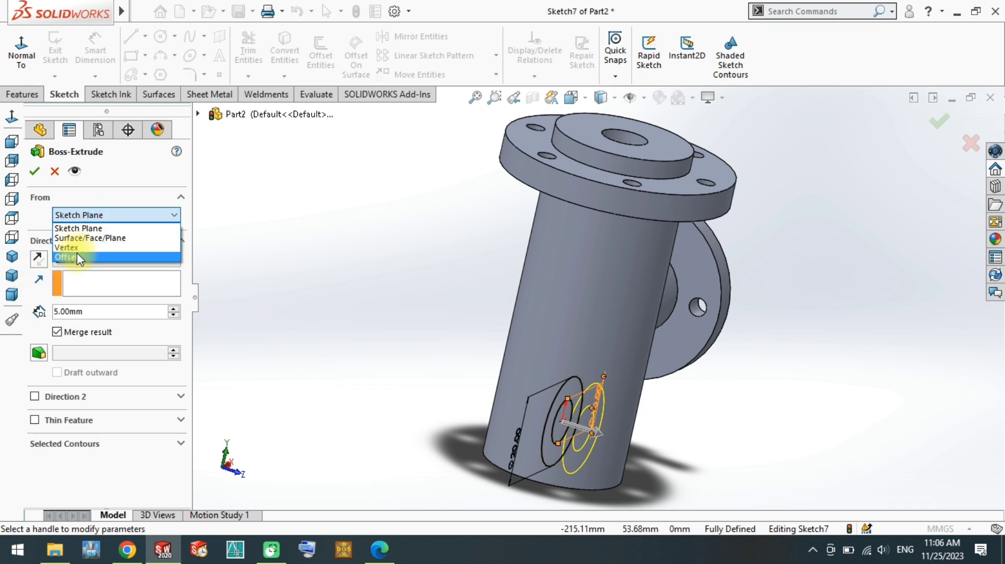
# Extrude the lower boss from a 34 mm offset up to the main pipe surface.
pyautogui.click(95, 243)
pyautogui.write('34.00mm')
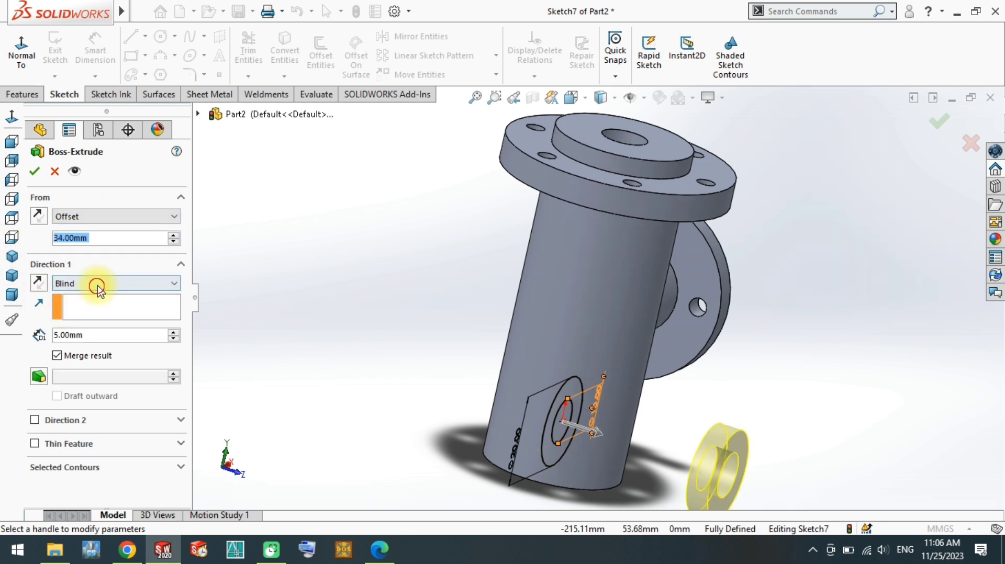
pyautogui.click(65, 283)
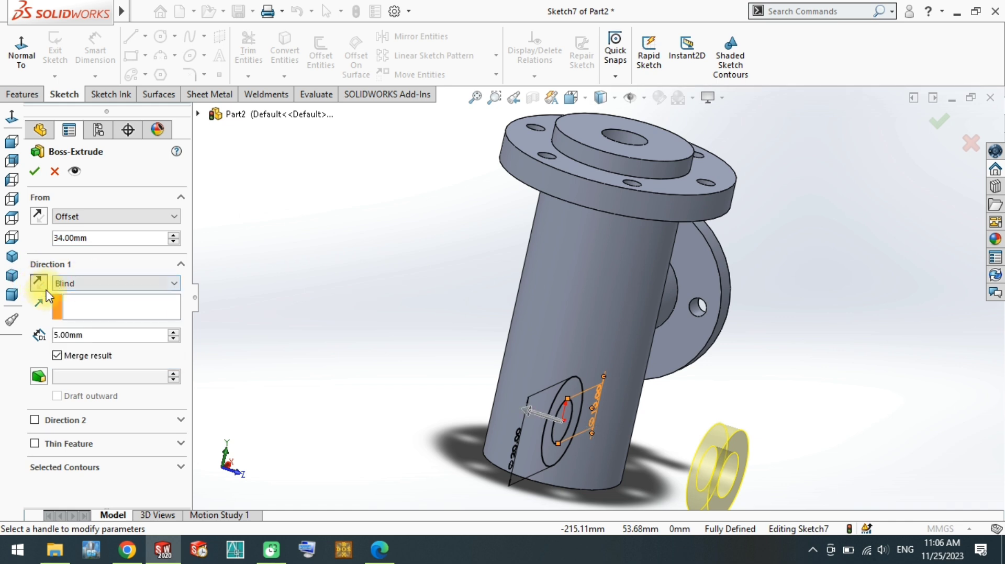
pyautogui.click(104, 283)
pyautogui.click(99, 335)
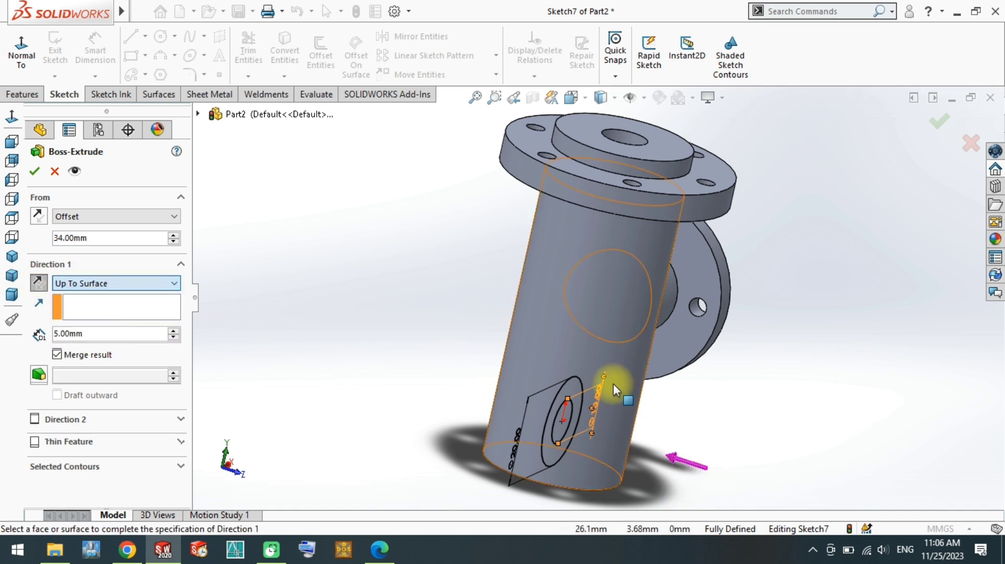
pyautogui.click(602, 418)
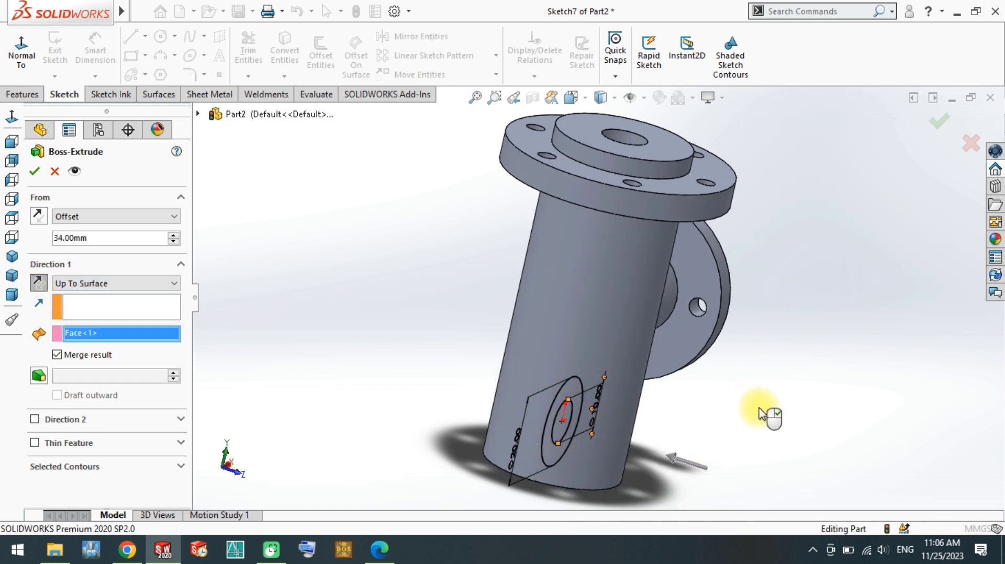
pyautogui.rightClick(765, 416)
pyautogui.moveTo(623, 400); pyautogui.dragTo(471, 416, button='middle')
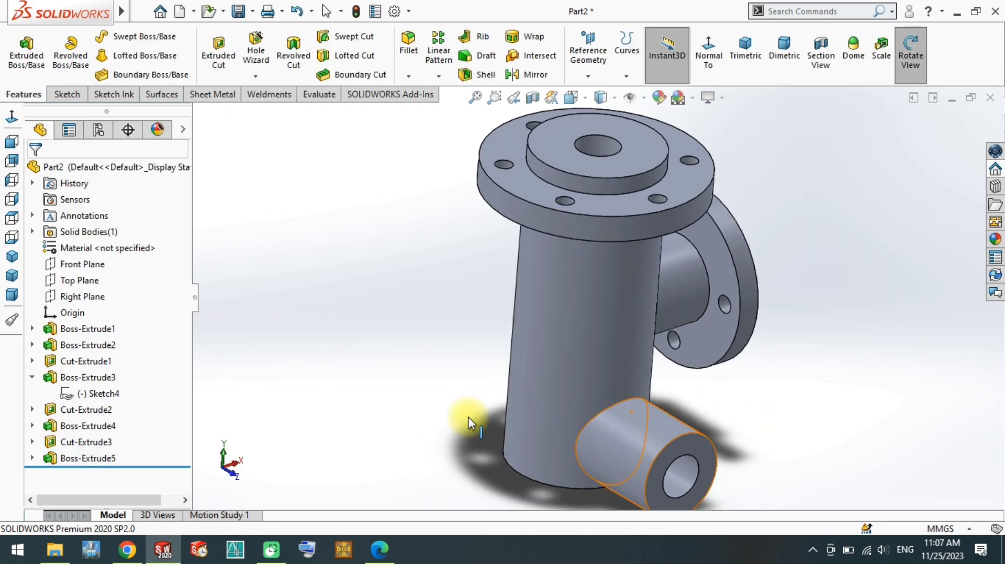
# Bore a reversed 15 mm deep cut into the boss using Sketch7's Ø10 inner circle.
pyautogui.click(32, 459)
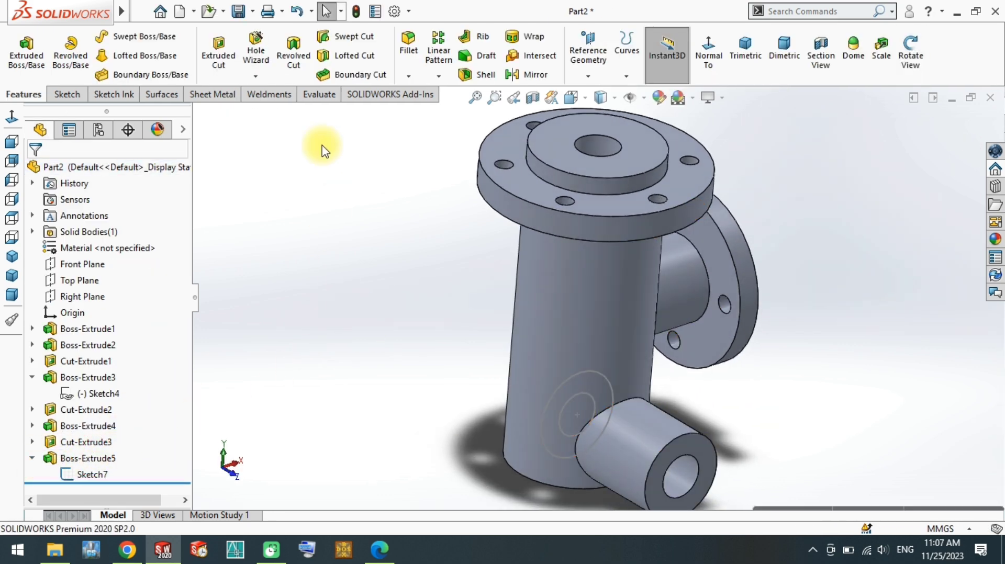
pyautogui.click(218, 47)
pyautogui.click(577, 397)
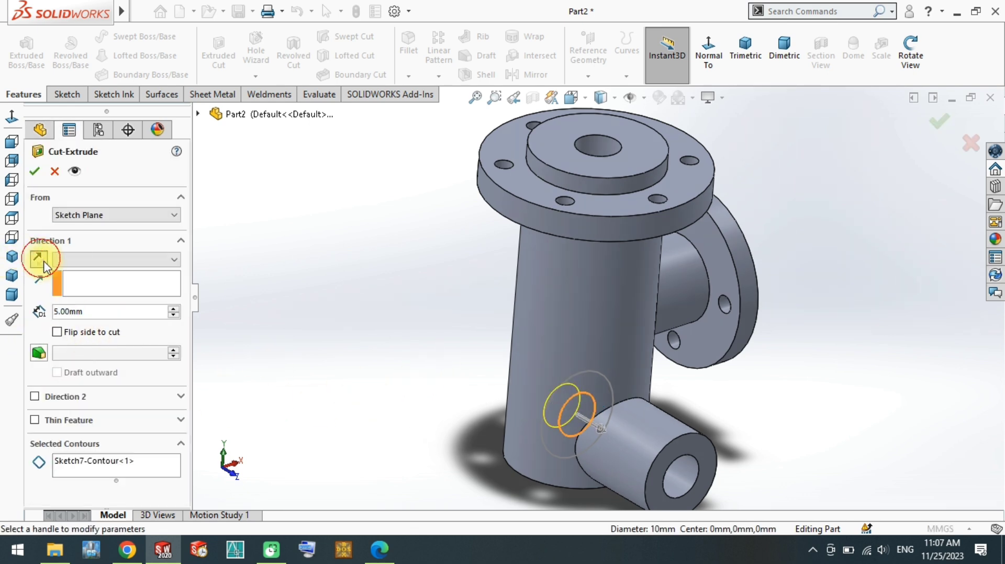
pyautogui.click(44, 263)
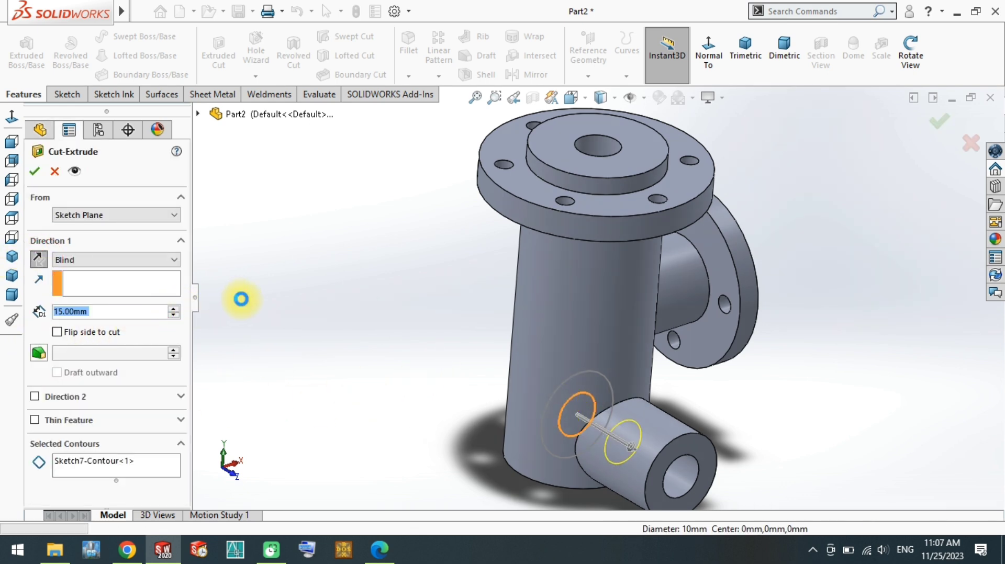
pyautogui.press('Return')
pyautogui.moveTo(361, 332)
pyautogui.mouseDown(button='middle')
pyautogui.moveTo(516, 273)
pyautogui.moveTo(603, 300)
pyautogui.moveTo(565, 324)
pyautogui.moveTo(599, 319)
pyautogui.moveTo(585, 393)
pyautogui.mouseUp(button='middle')
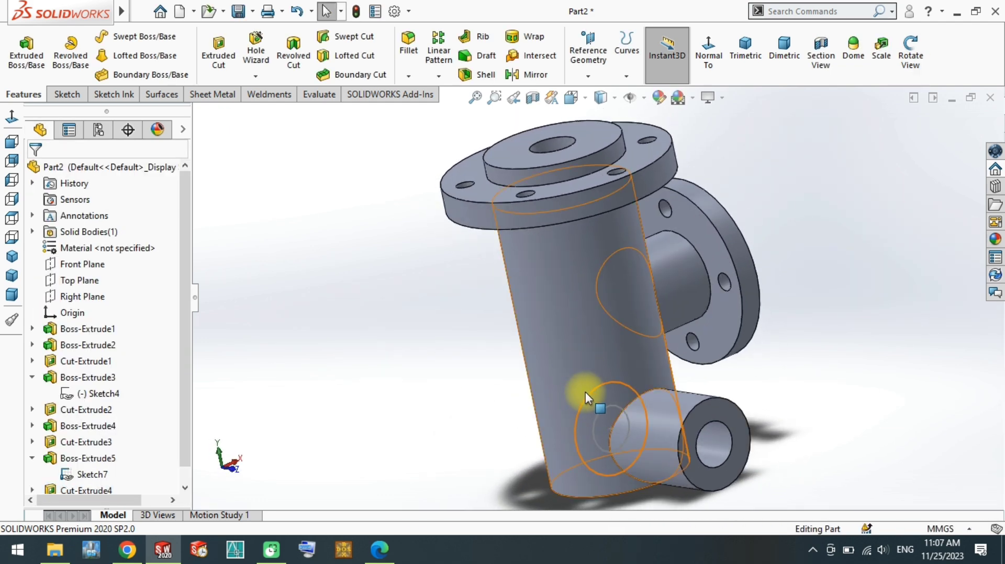
pyautogui.click(585, 392)
pyautogui.scroll(2, 627, 400)
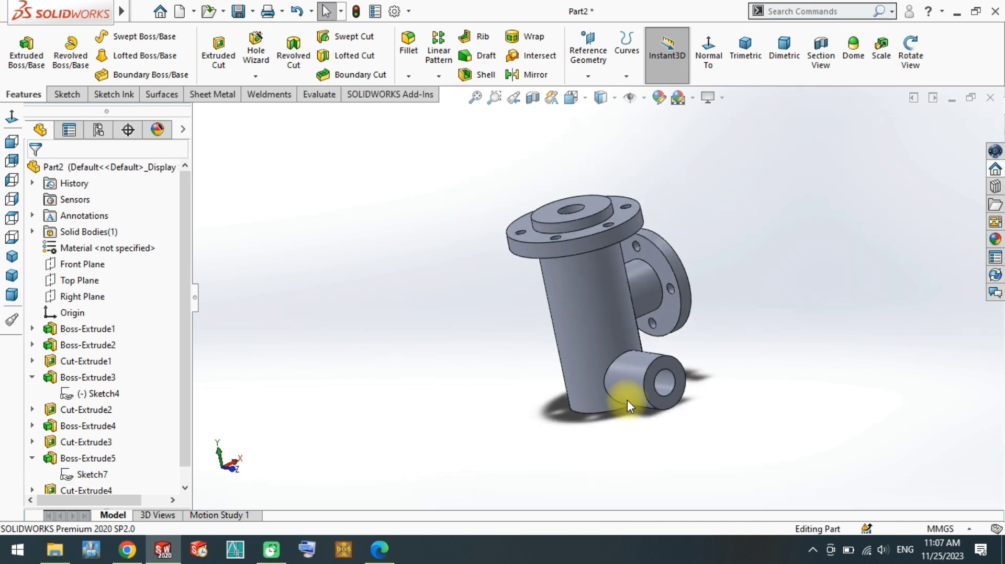
pyautogui.scroll(-4, 652, 329)
# Sketch a circle centred on the origin on the small boss's end face, viewed normal to it.
pyautogui.click(656, 327)
pyautogui.click(730, 311)
pyautogui.click(21, 53)
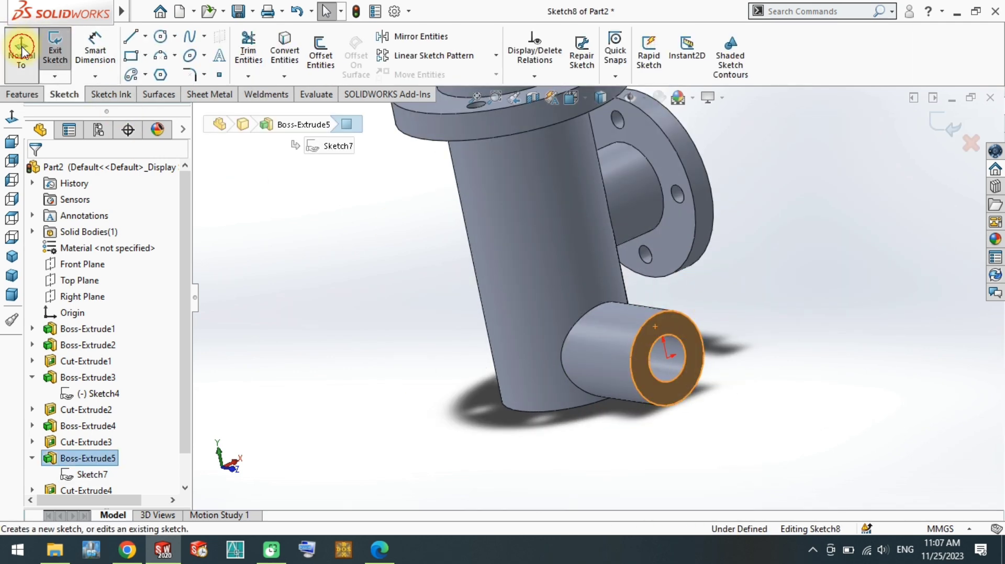
pyautogui.moveTo(325, 364); pyautogui.dragTo(426, 377, button='right')
pyautogui.click(578, 428)
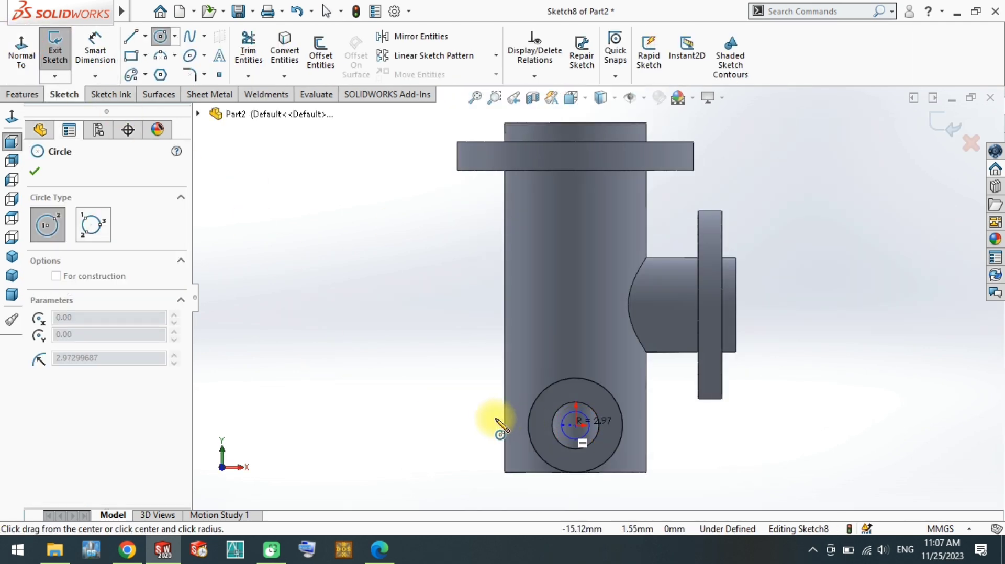
pyautogui.click(481, 428)
# Dimension the circle to Ø40 and start an Extruded Boss/Base from it.
pyautogui.moveTo(415, 482); pyautogui.dragTo(477, 372, button='right')
pyautogui.click(483, 384)
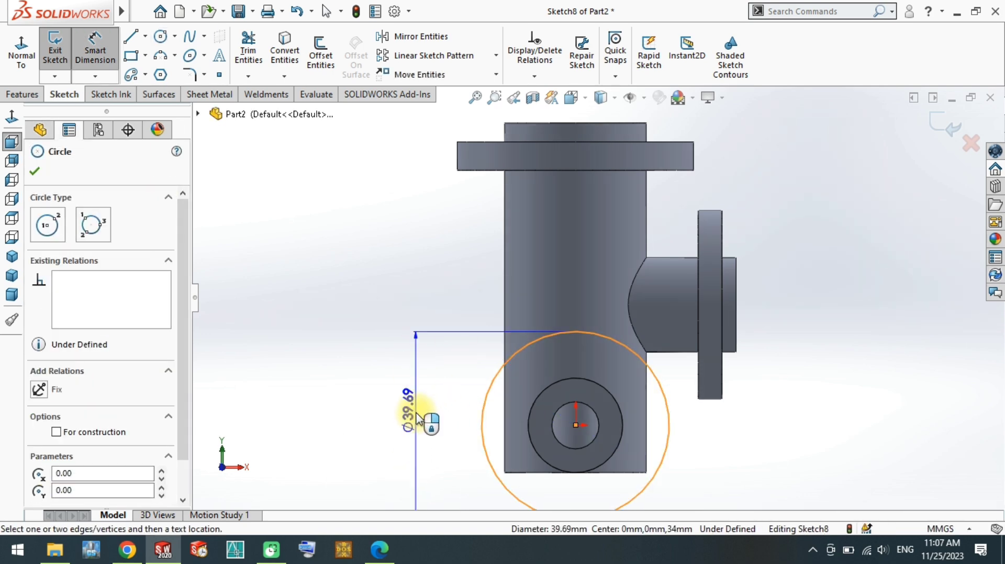
pyautogui.click(415, 423)
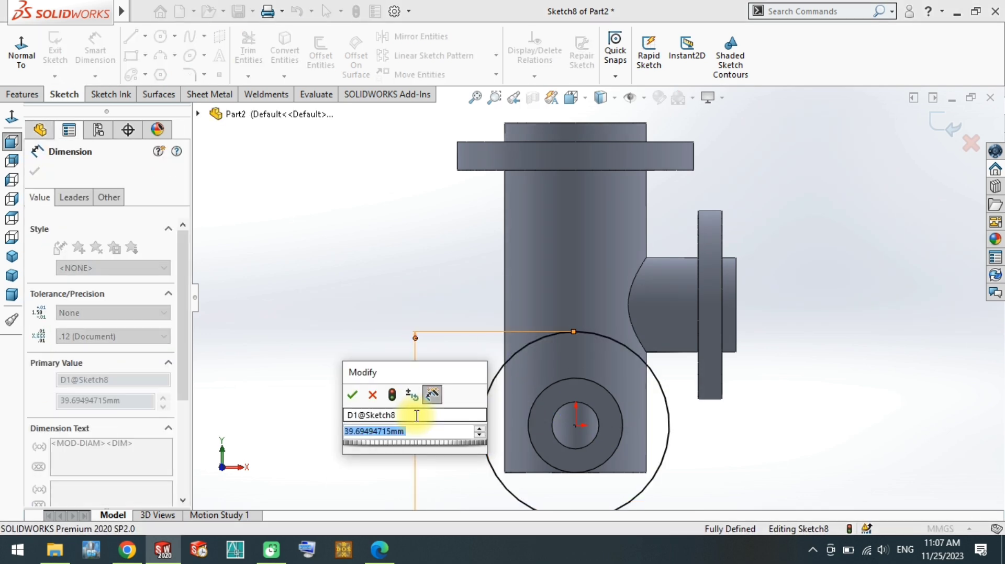
pyautogui.write('40')
pyautogui.press('Return')
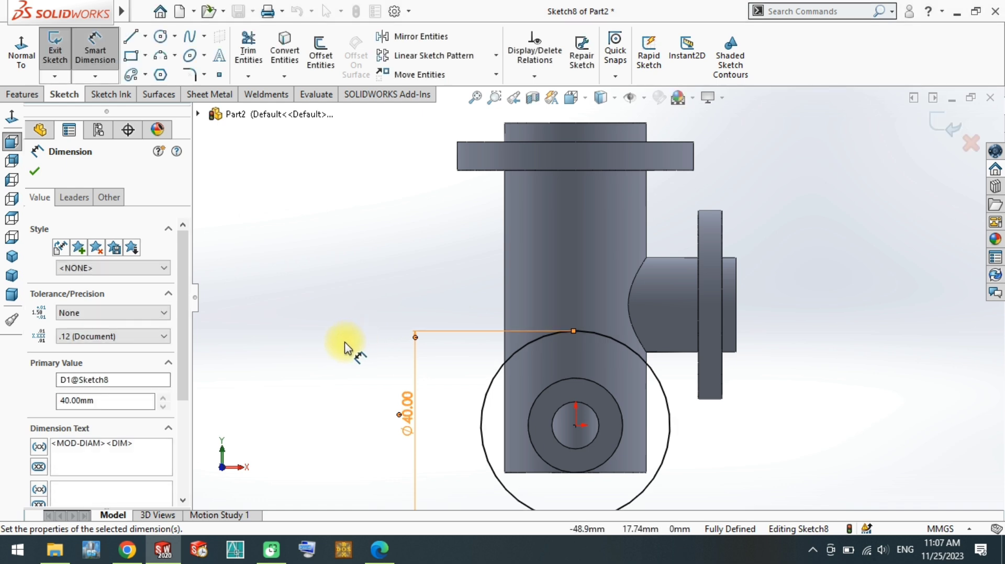
pyautogui.click(324, 360)
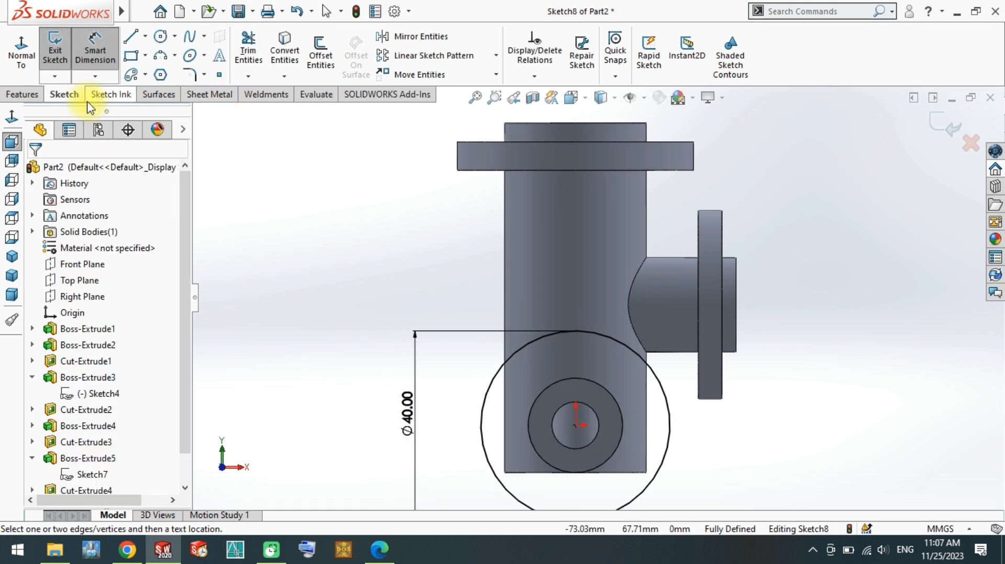
pyautogui.click(24, 97)
pyautogui.click(29, 59)
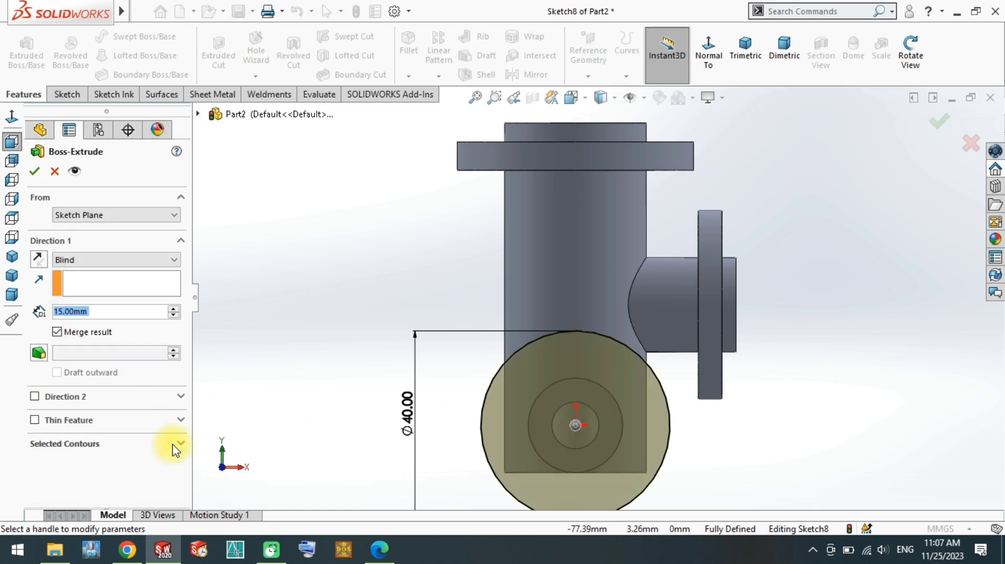
# Extrude the Ø40 circle region to a depth of 5 mm.
pyautogui.click(175, 444)
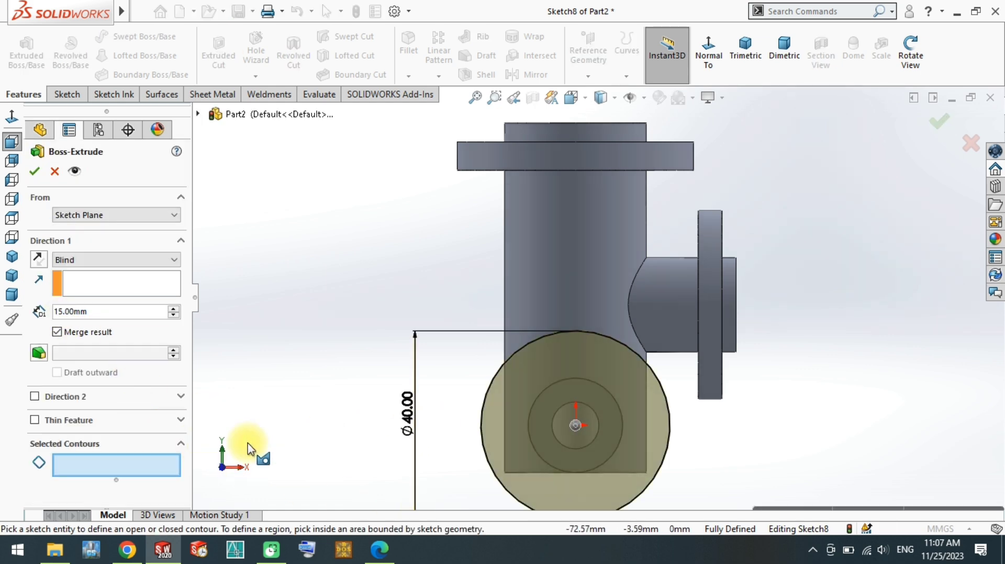
pyautogui.click(498, 452)
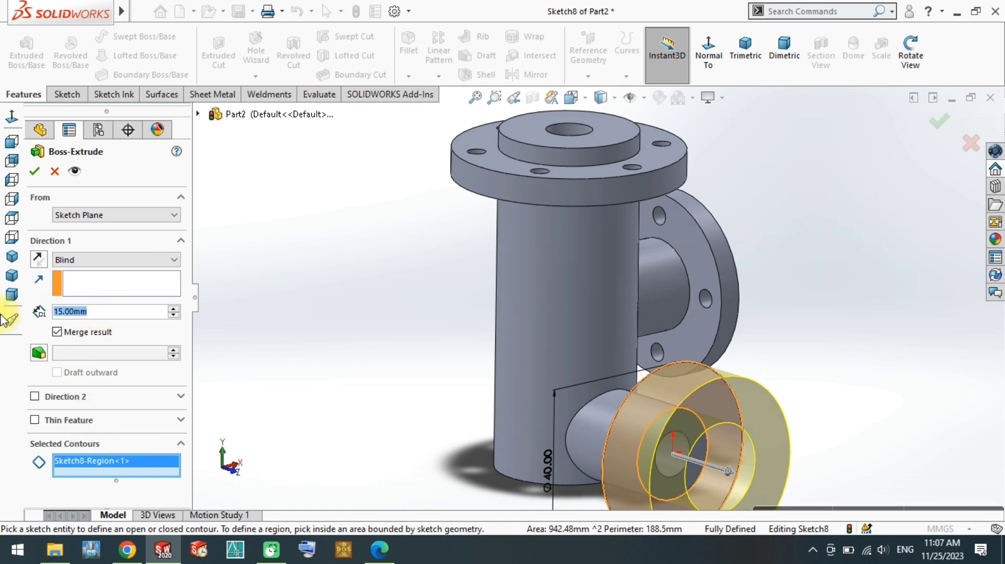
pyautogui.write('5')
pyautogui.press('Return')
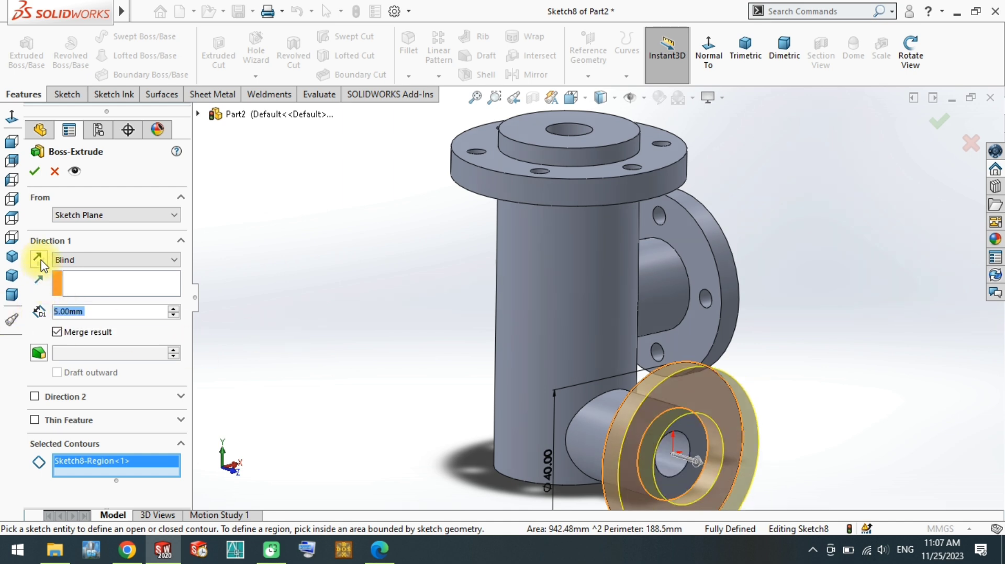
# Reverse the extrusion, start it from a 3 mm offset, accept, and sketch on the flange face.
pyautogui.click(38, 258)
pyautogui.click(89, 215)
pyautogui.click(86, 258)
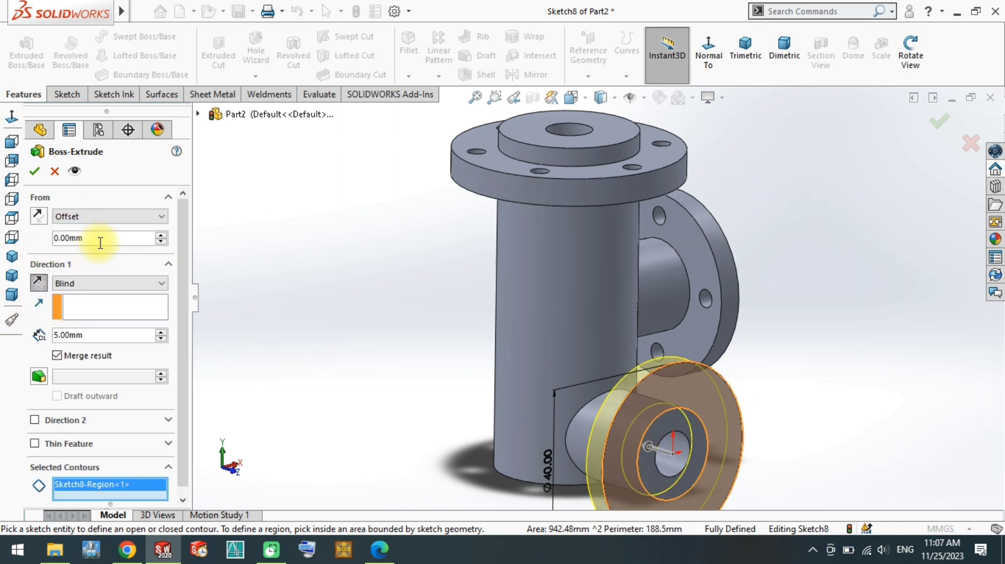
pyautogui.click(101, 237)
pyautogui.write('3')
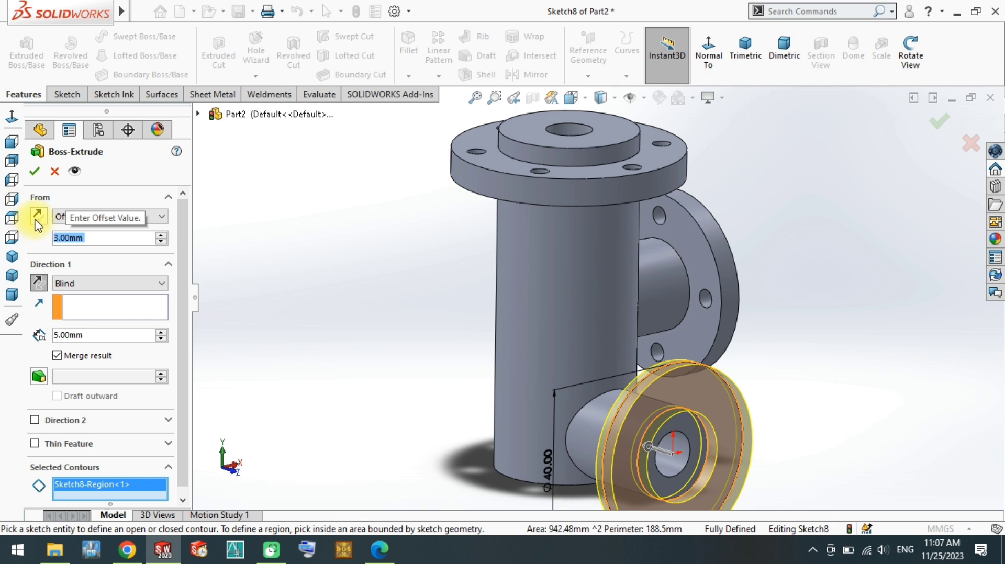
pyautogui.rightClick(321, 343)
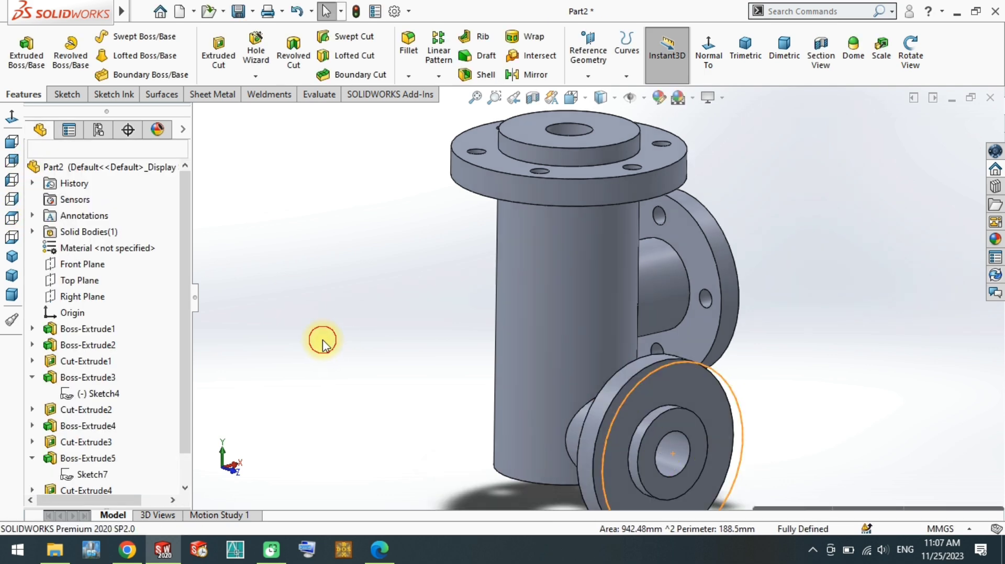
pyautogui.click(647, 392)
pyautogui.click(708, 353)
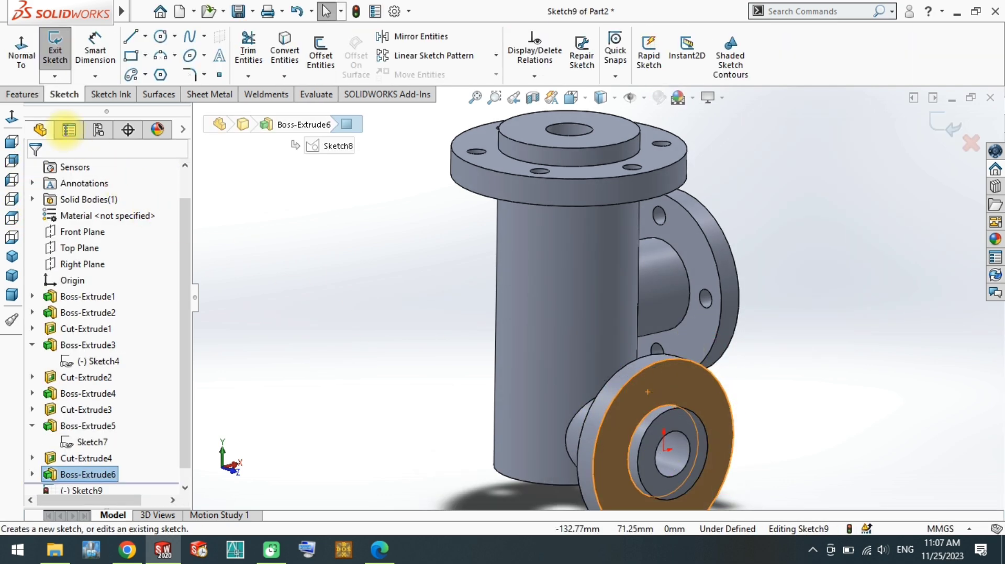
# Draw a small circle above the flange centre and dimension its diameter to 4 mm.
pyautogui.moveTo(387, 331); pyautogui.dragTo(594, 319, button='right')
pyautogui.scroll(-3, 593, 320)
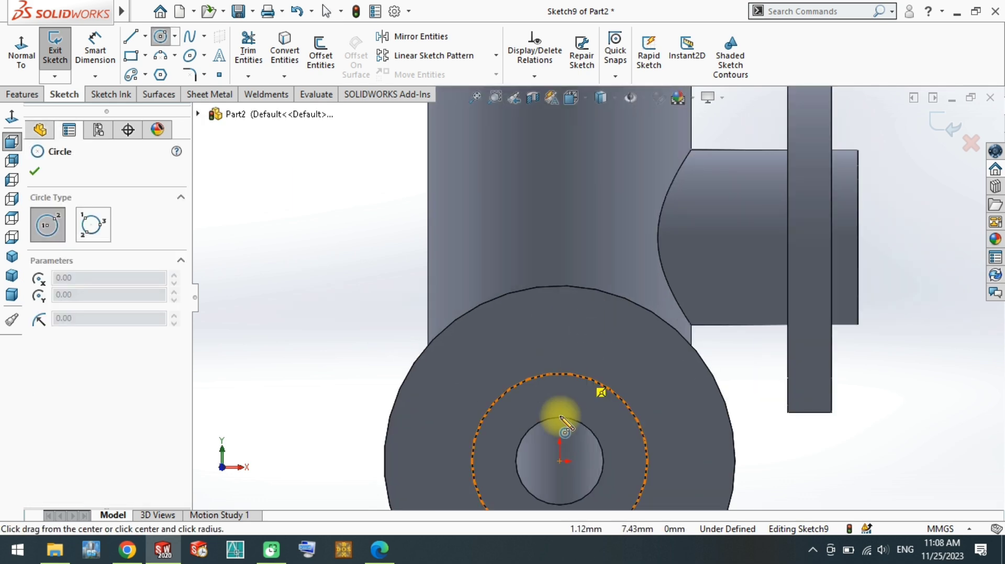
pyautogui.moveTo(560, 335); pyautogui.dragTo(581, 338)
pyautogui.moveTo(542, 320); pyautogui.dragTo(542, 293, button='right')
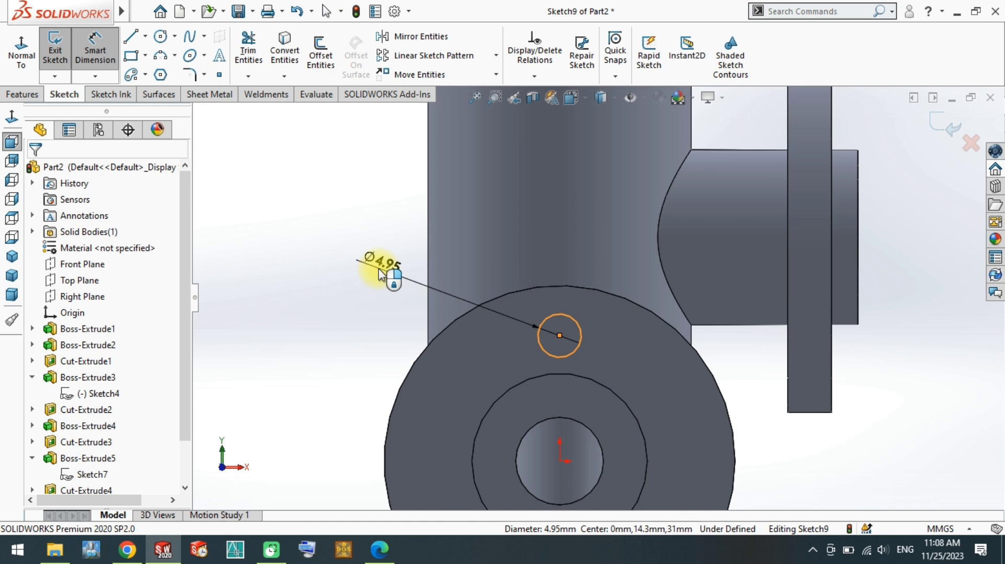
pyautogui.click(378, 270)
pyautogui.click(506, 347)
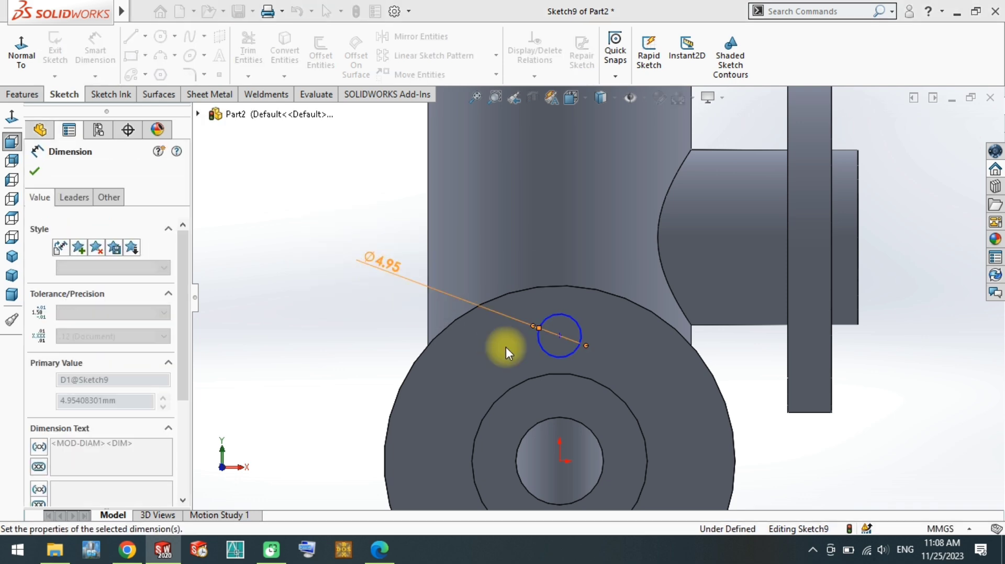
# Place the circle 15 mm from the flange centre, then start a Circular Sketch Pattern.
pyautogui.click(568, 350)
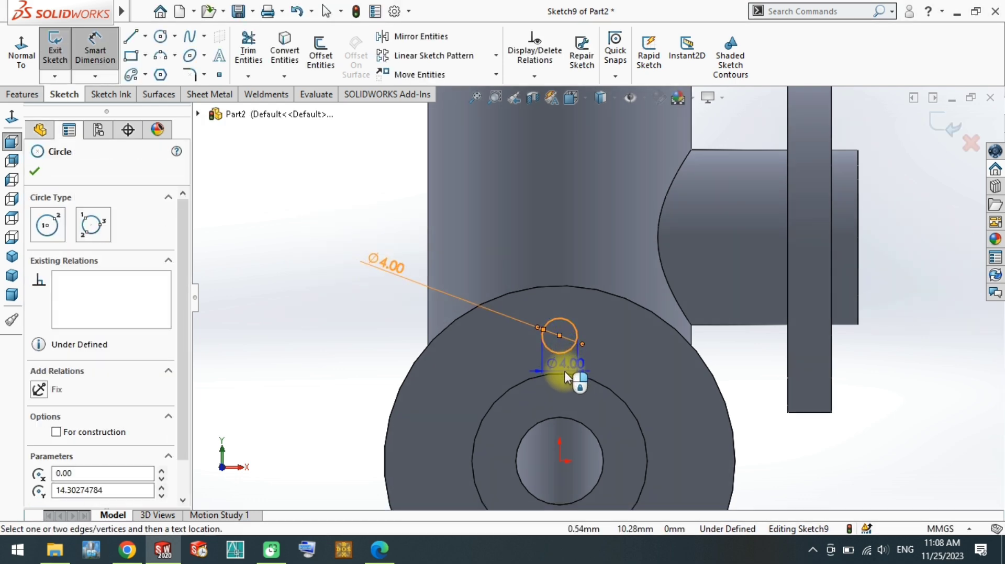
pyautogui.click(601, 404)
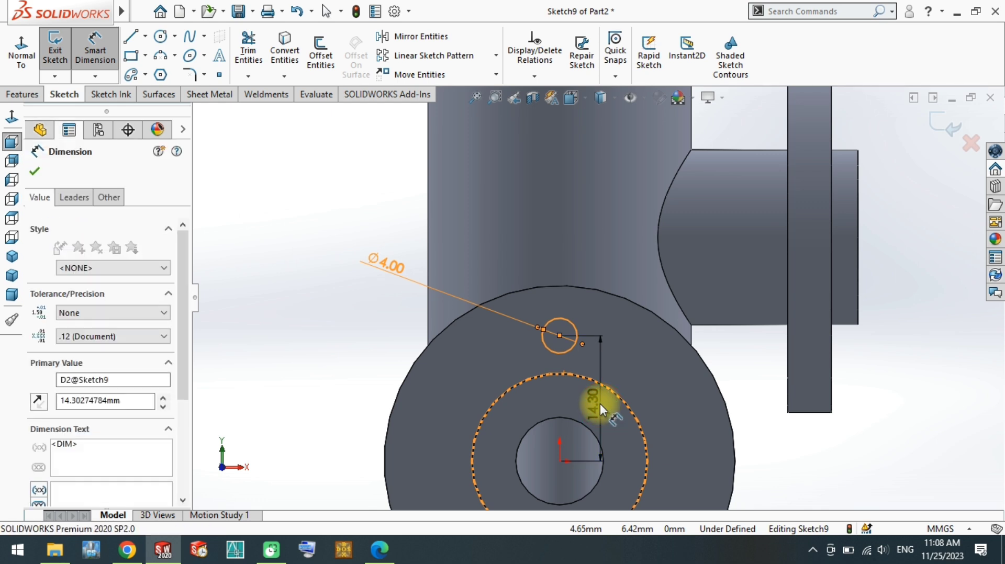
pyautogui.write('15')
pyautogui.press('Return')
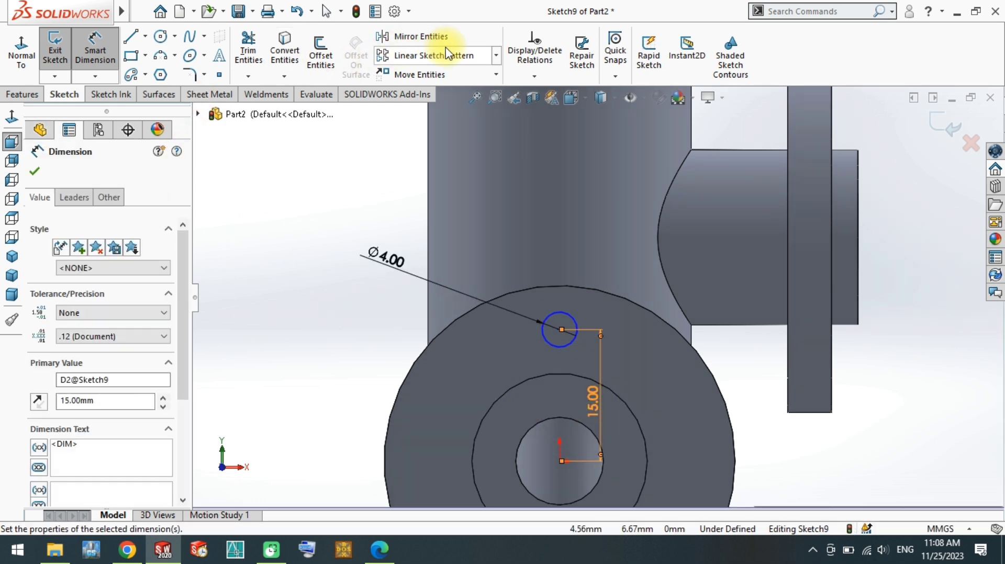
pyautogui.click(496, 57)
pyautogui.click(434, 90)
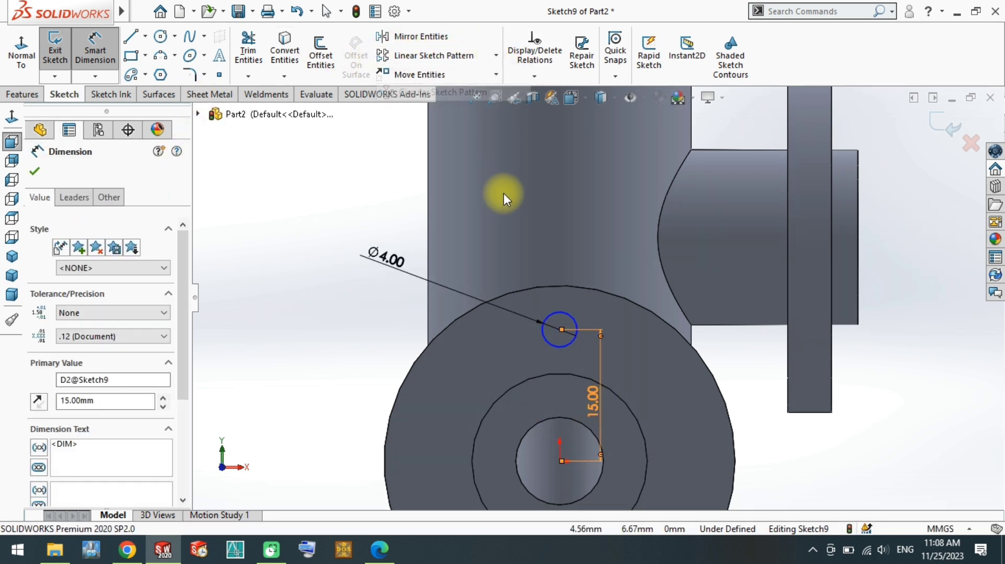
# Drag the Ø4 circle level with the flange centre, to its right.
pyautogui.click(554, 315)
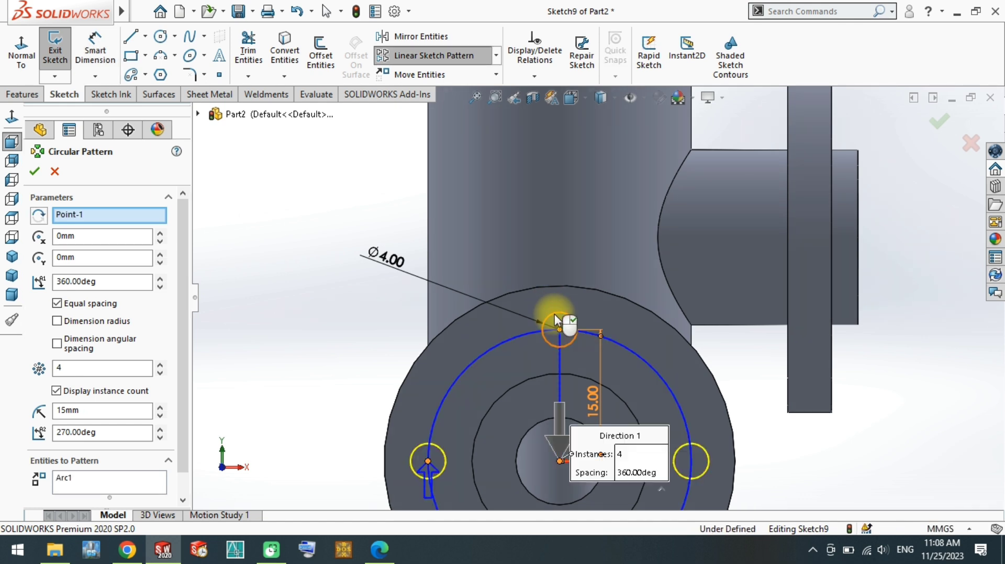
pyautogui.click(160, 366)
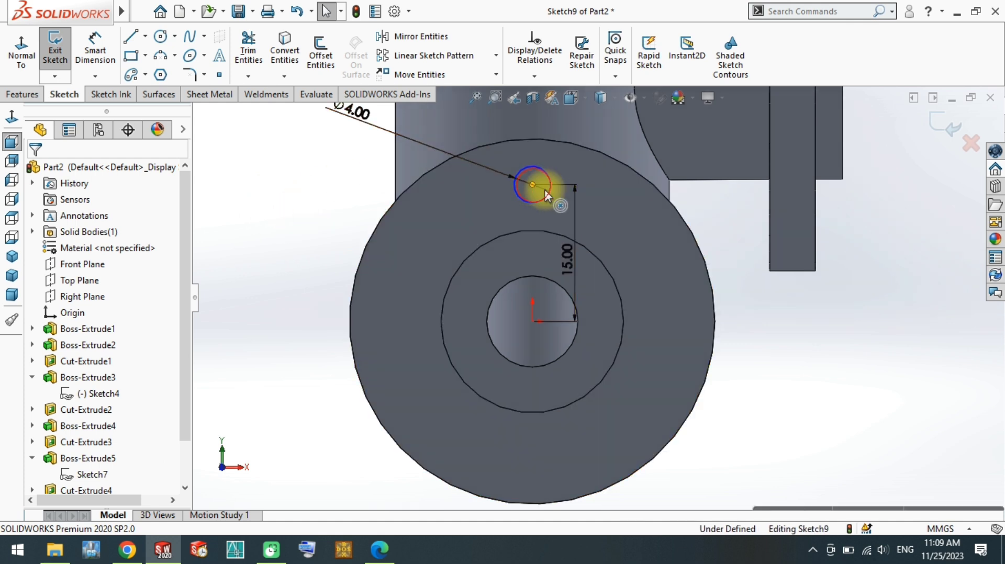
pyautogui.moveTo(532, 186); pyautogui.dragTo(646, 254)
pyautogui.click(765, 356)
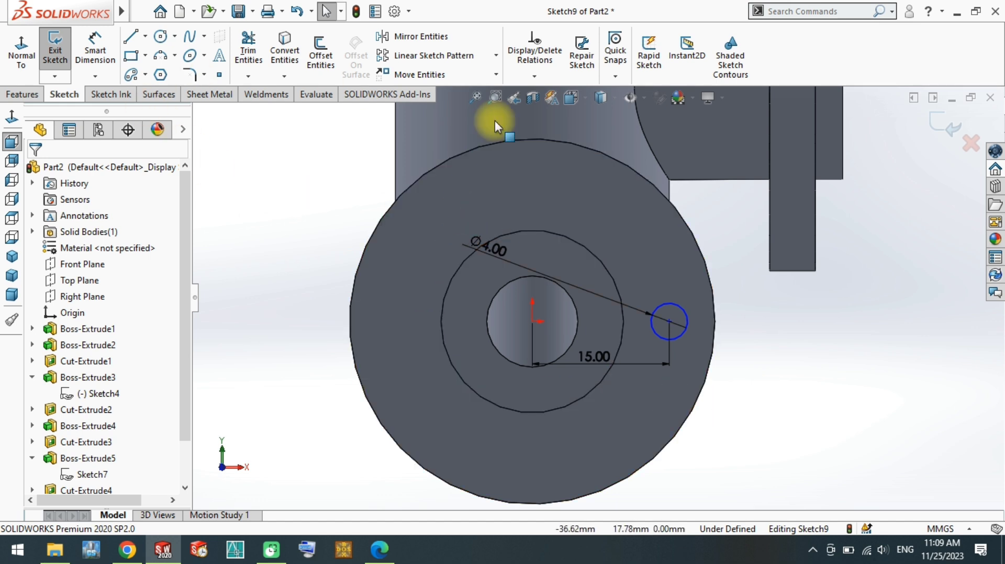
# Circular-pattern the circle into 6 equally spaced copies over 360°.
pyautogui.click(496, 55)
pyautogui.click(429, 92)
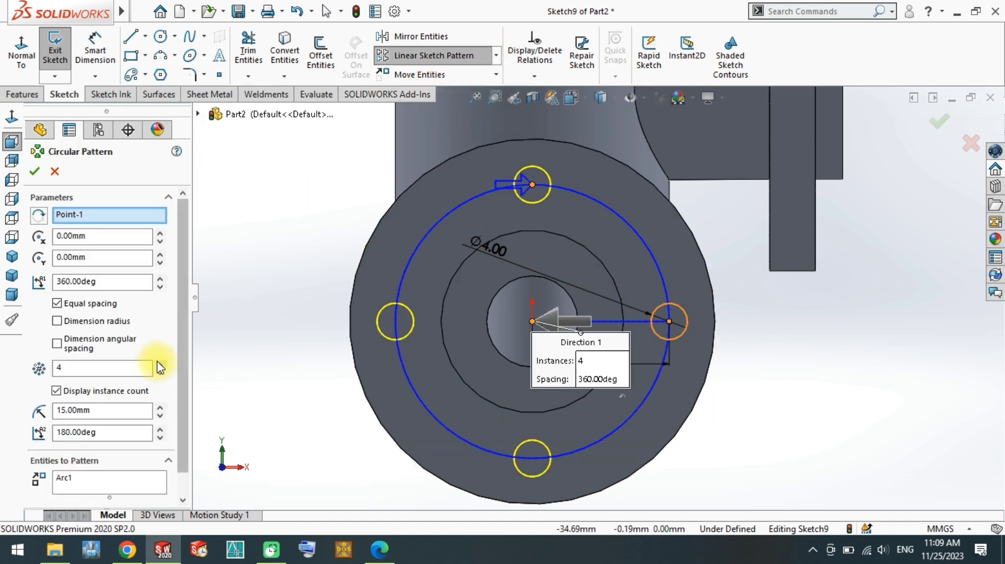
pyautogui.click(160, 365)
pyautogui.click(160, 364)
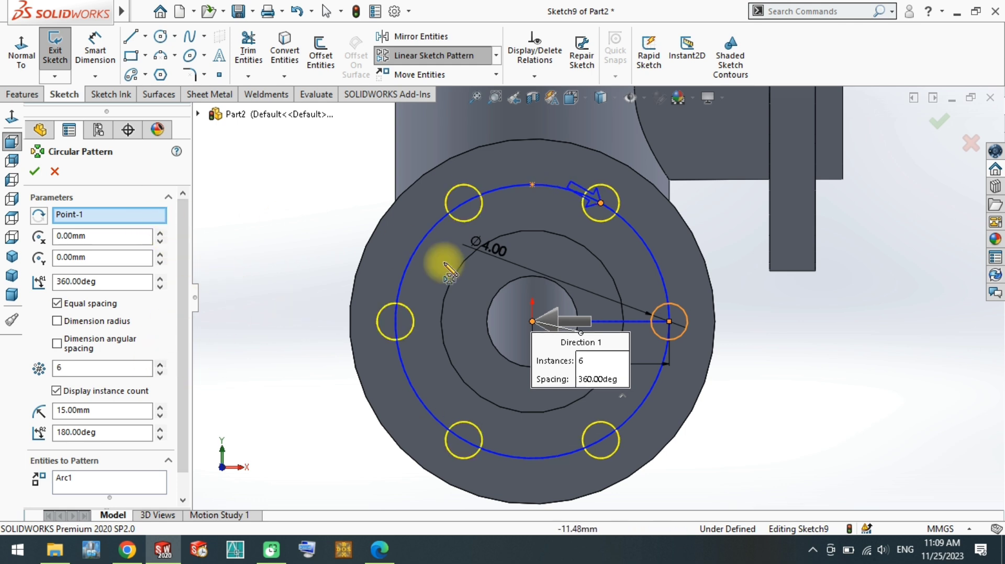
# Accept the six-circle pattern and Extruded Cut the holes 5 mm deep into the lower flange.
pyautogui.click(34, 174)
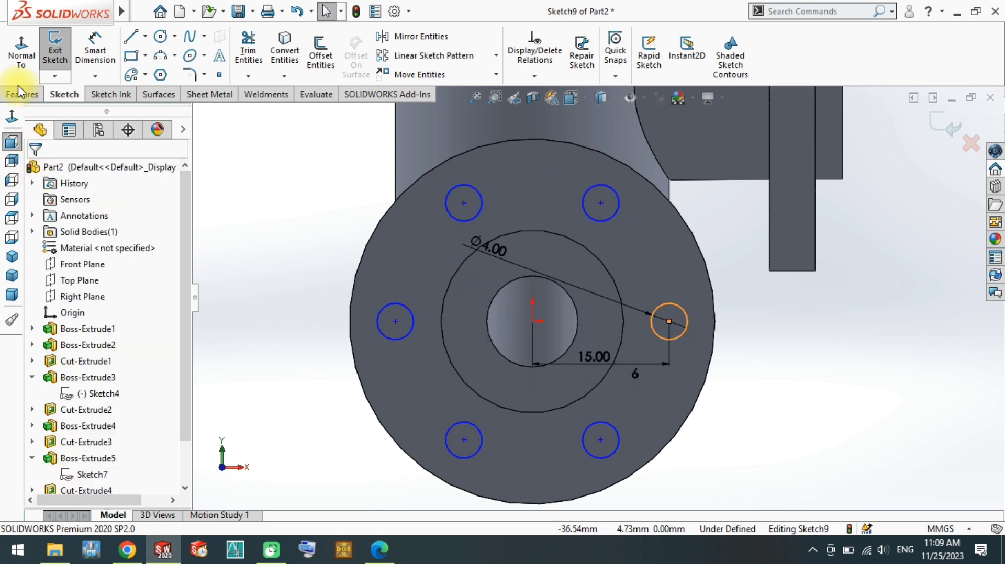
pyautogui.click(22, 94)
pyautogui.click(218, 49)
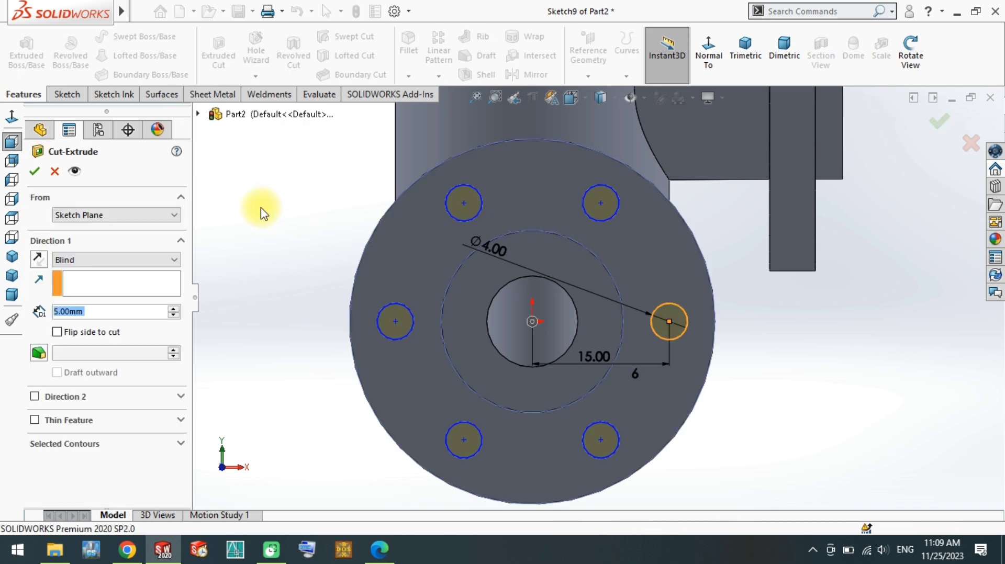
pyautogui.press('Return')
pyautogui.moveTo(446, 293); pyautogui.dragTo(460, 236, button='middle')
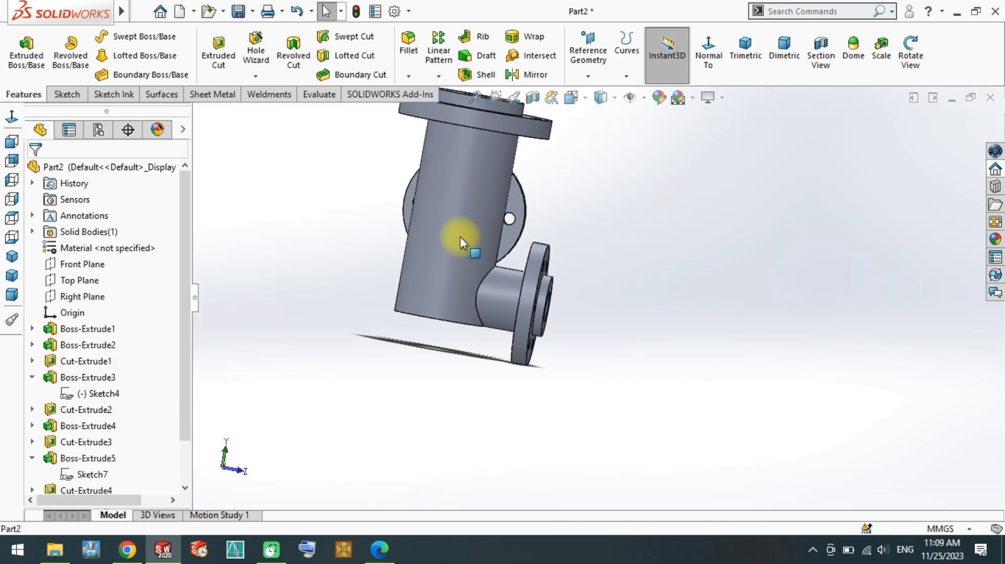
pyautogui.moveTo(549, 162)
pyautogui.mouseDown(button='middle')
pyautogui.moveTo(488, 168)
pyautogui.moveTo(482, 197)
pyautogui.mouseUp(button='middle')
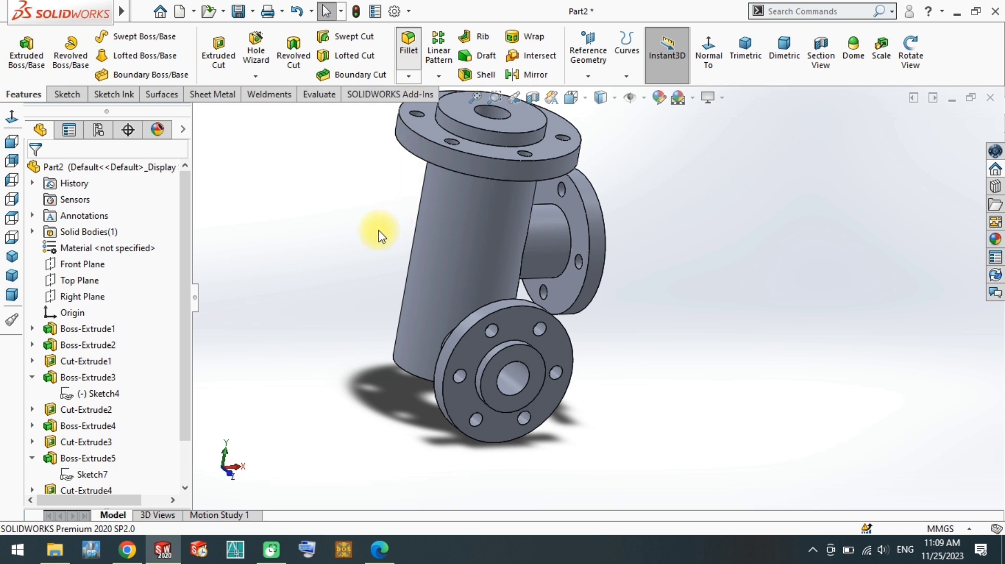
# Fillet the top flange's bottom edge and the side flange's circular edge at 2 mm.
pyautogui.write('2')
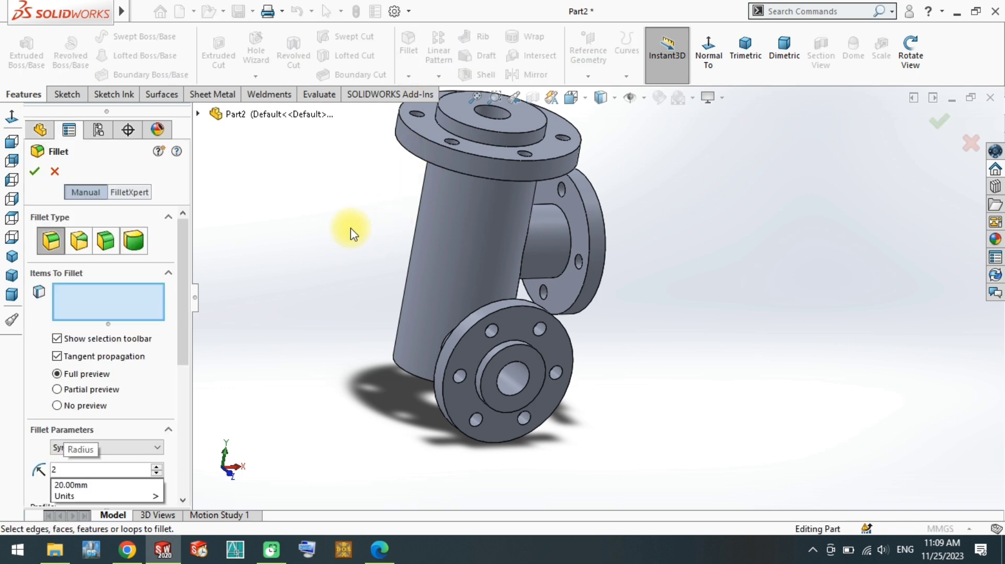
pyautogui.scroll(-3, 451, 164)
pyautogui.click(399, 196)
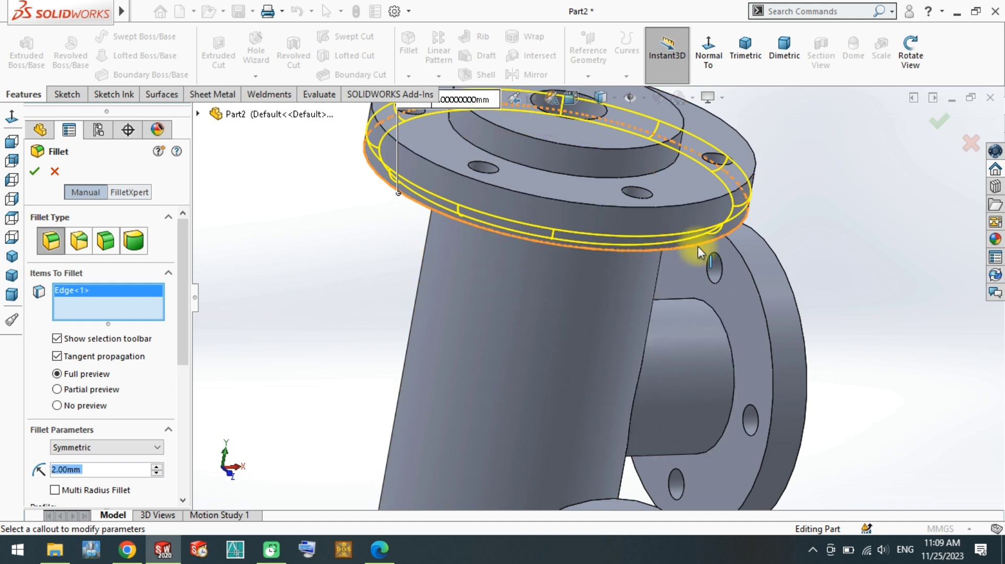
pyautogui.click(695, 272)
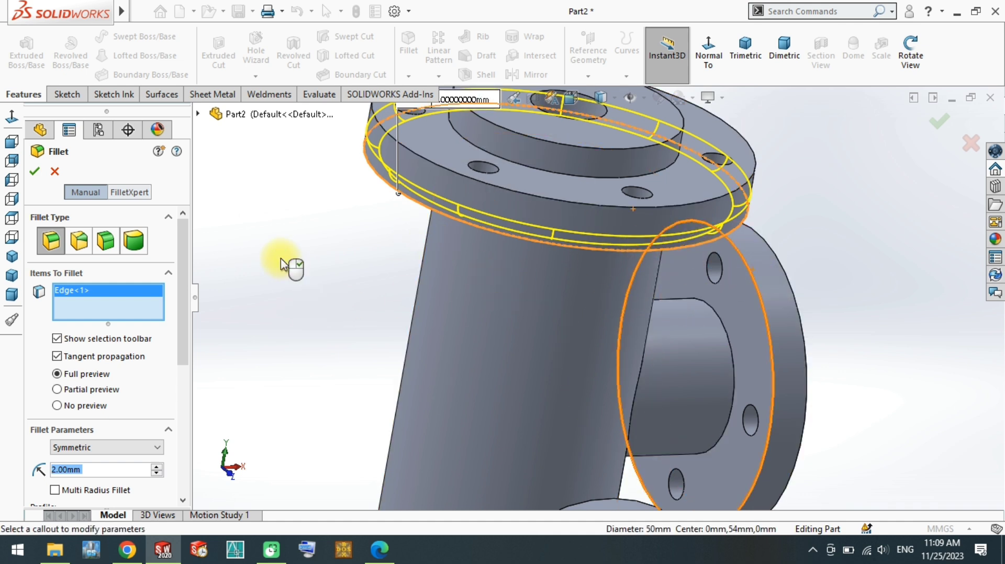
pyautogui.rightClick(291, 229)
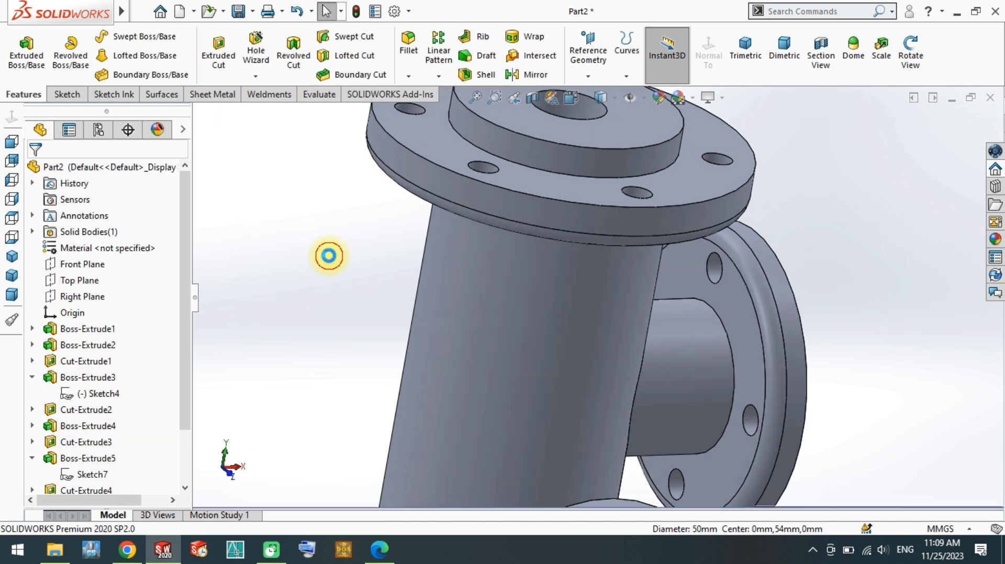
# Set a 1 mm fillet on the lower flange's edge, then close the Fillet command.
pyautogui.scroll(5, 601, 345)
pyautogui.scroll(3, 601, 345)
pyautogui.moveTo(532, 385); pyautogui.dragTo(587, 370, button='middle')
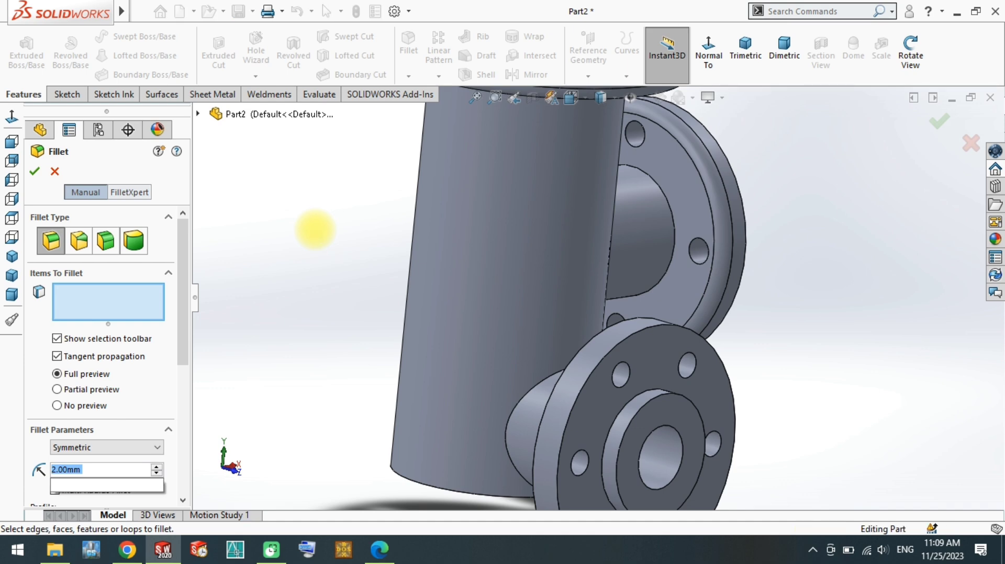
pyautogui.write('1')
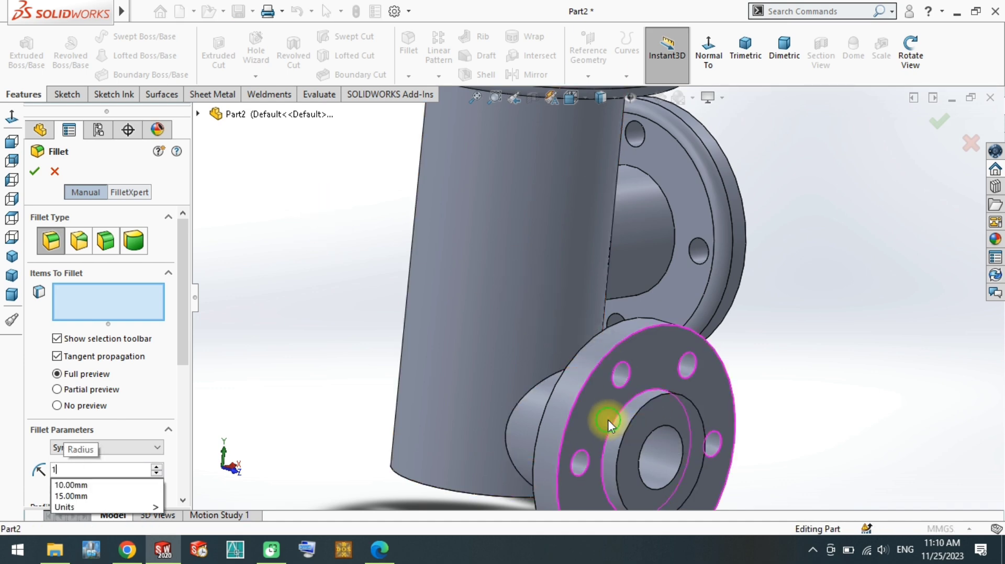
pyautogui.moveTo(608, 419); pyautogui.dragTo(569, 419, button='middle')
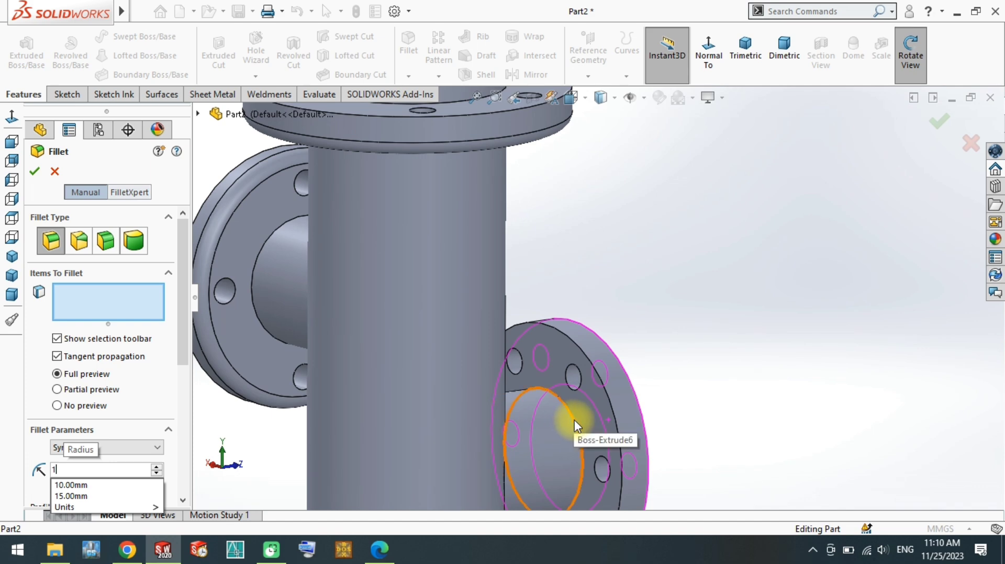
pyautogui.click(566, 336)
pyautogui.moveTo(588, 352)
pyautogui.mouseDown(button='middle')
pyautogui.moveTo(566, 328)
pyautogui.moveTo(476, 438)
pyautogui.mouseUp(button='middle')
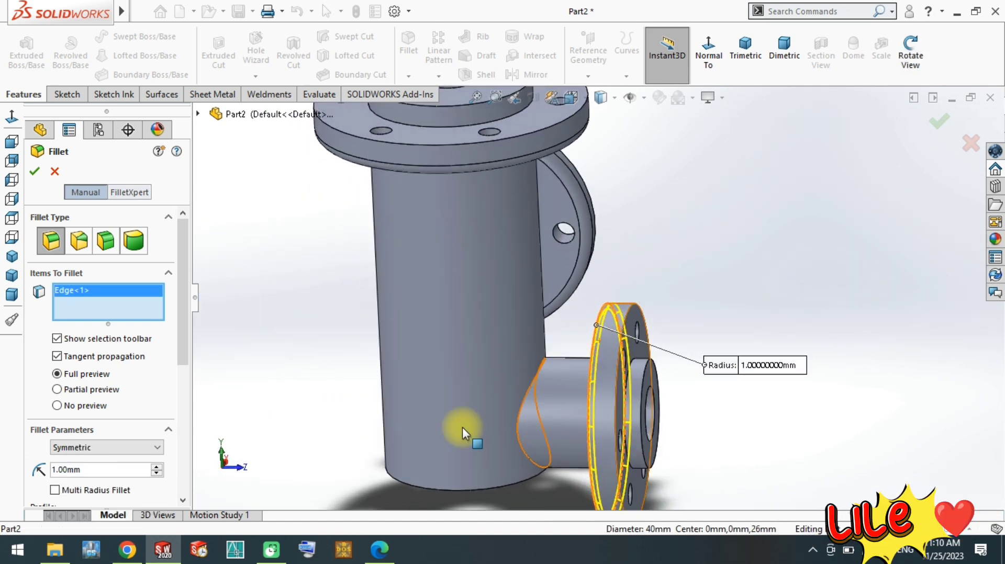
pyautogui.click(938, 126)
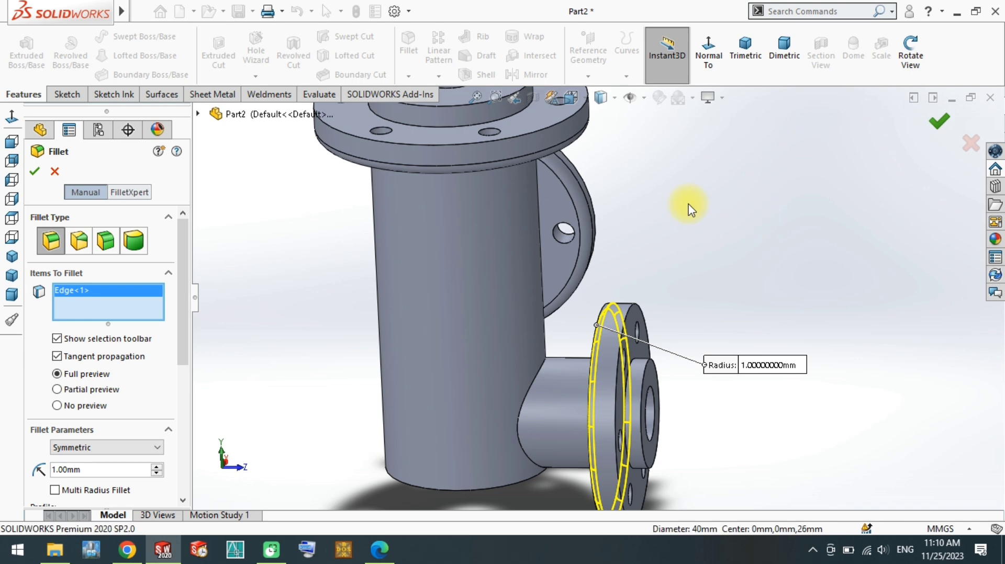
# Review the section drawing in the reference PDF, then return to SOLIDWORKS.
pyautogui.click(372, 554)
pyautogui.scroll(-5, 672, 346)
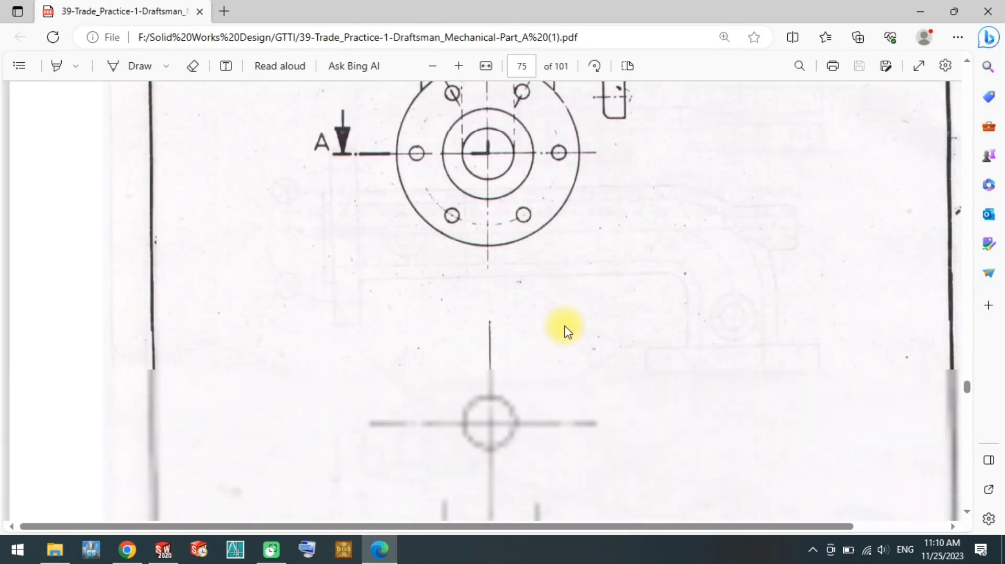
pyautogui.scroll(-3, 563, 329)
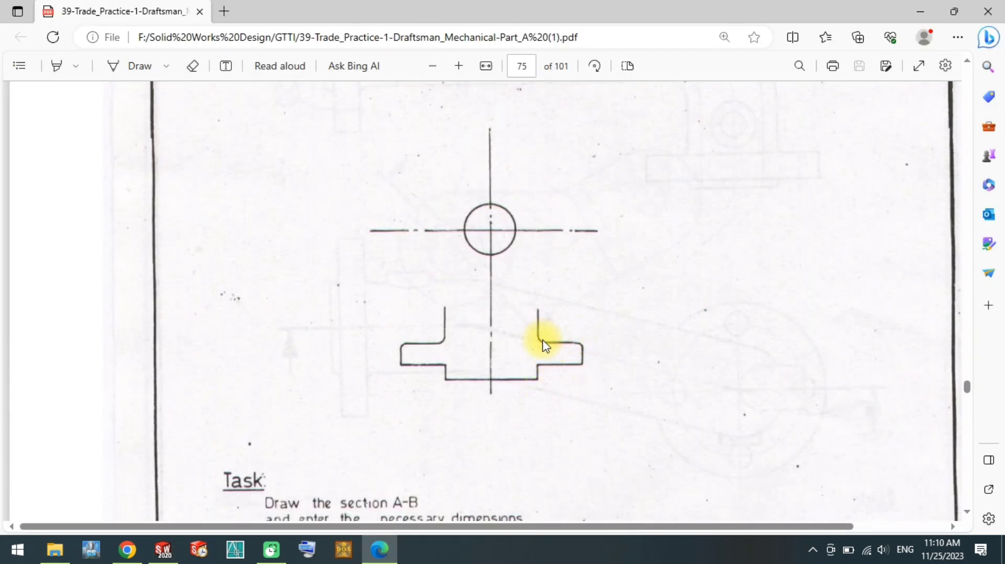
pyautogui.scroll(5, 544, 345)
pyautogui.scroll(-2, 539, 238)
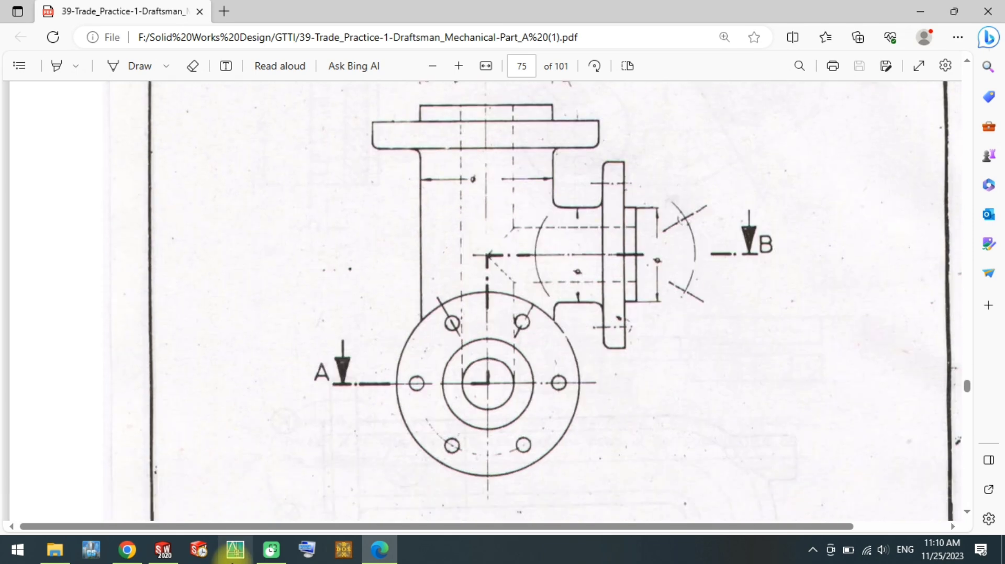
pyautogui.click(161, 553)
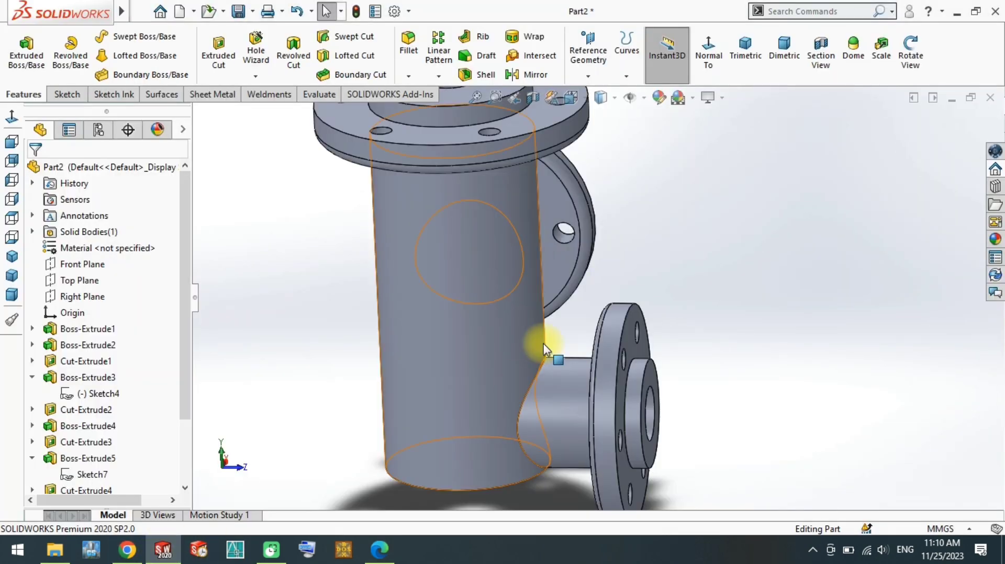
# Fillet the top flange rim, pipe junctions and branch junction edges with a 1.00 mm radius.
pyautogui.click(409, 50)
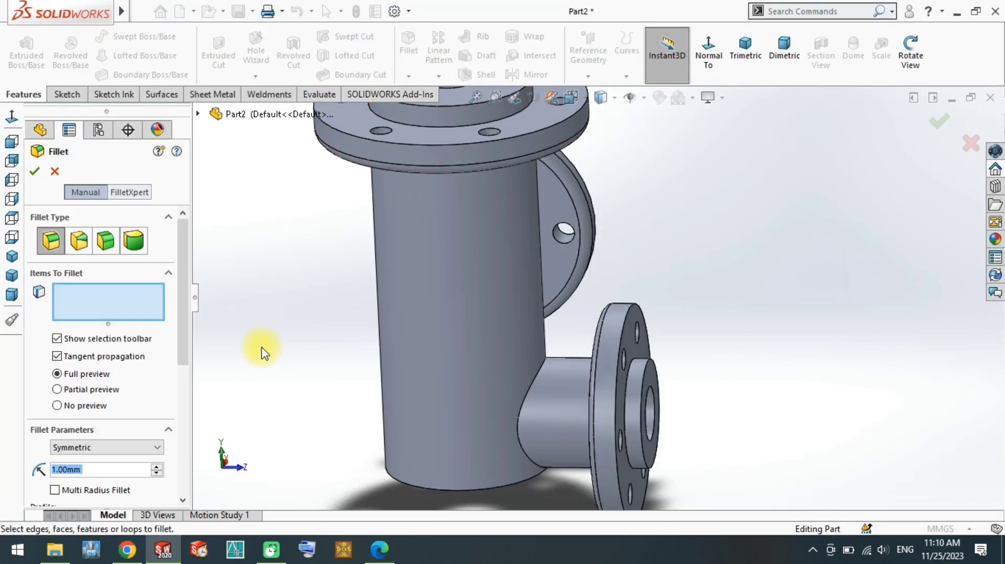
pyautogui.moveTo(516, 253)
pyautogui.mouseDown(button='middle')
pyautogui.moveTo(508, 113)
pyautogui.moveTo(529, 221)
pyautogui.mouseUp(button='middle')
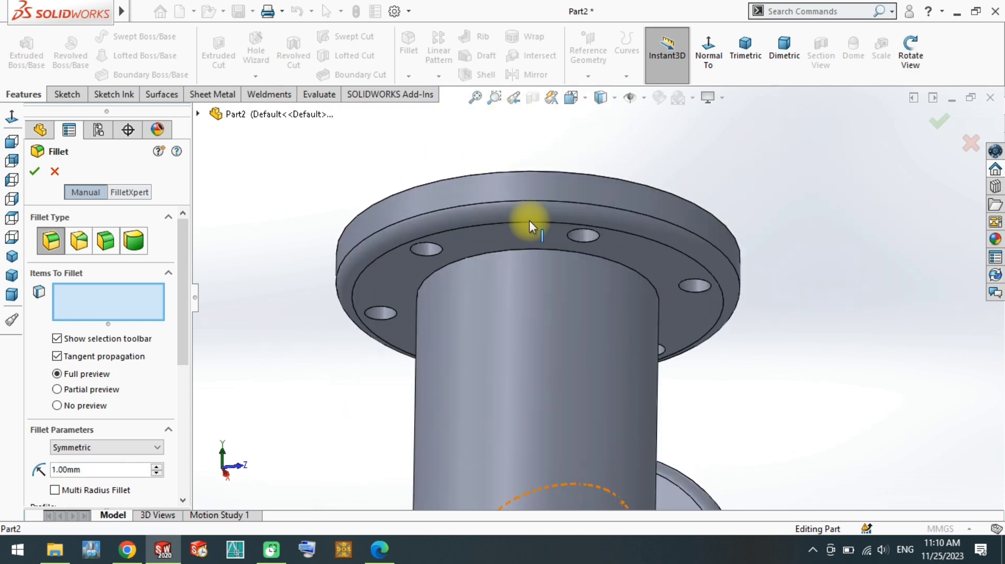
pyautogui.click(529, 251)
pyautogui.moveTo(653, 395)
pyautogui.mouseDown(button='middle')
pyautogui.moveTo(549, 460)
pyautogui.moveTo(774, 444)
pyautogui.moveTo(884, 484)
pyautogui.mouseUp(button='middle')
pyautogui.click(770, 450)
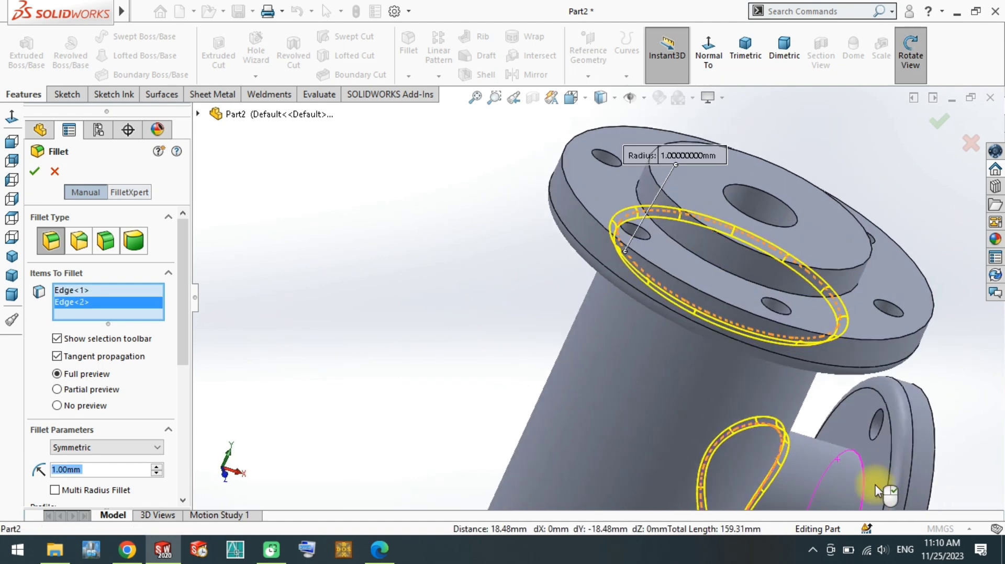
pyautogui.click(743, 444)
pyautogui.moveTo(736, 444)
pyautogui.mouseDown(button='middle')
pyautogui.moveTo(660, 366)
pyautogui.moveTo(588, 402)
pyautogui.mouseUp(button='middle')
pyautogui.click(659, 367)
pyautogui.click(575, 365)
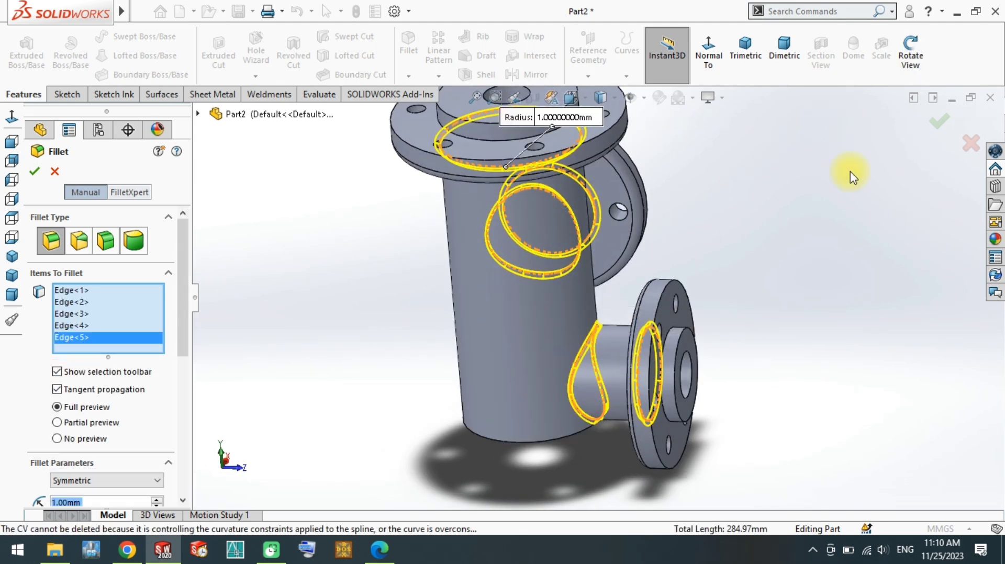
pyautogui.click(937, 123)
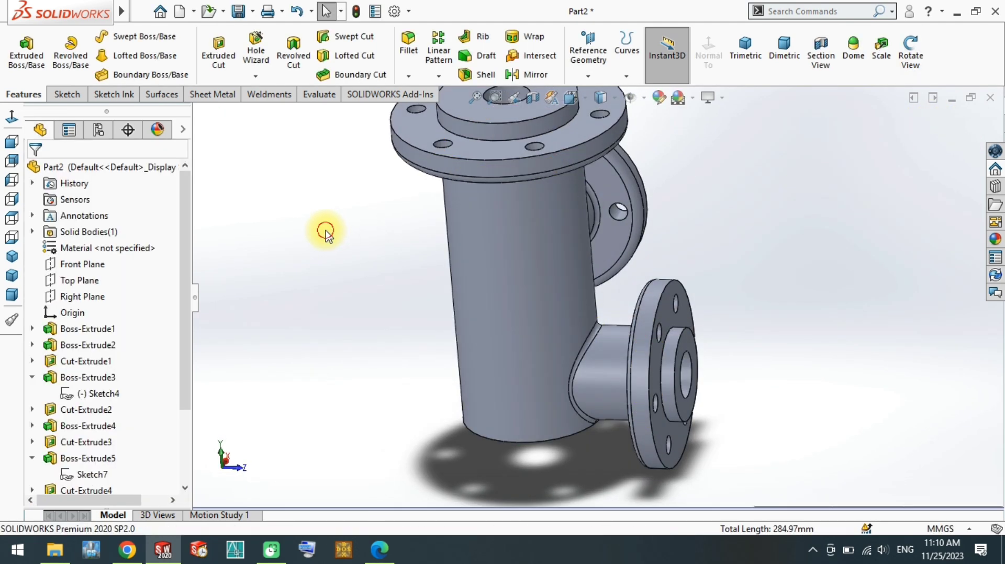
pyautogui.moveTo(523, 288); pyautogui.dragTo(575, 270, button='middle')
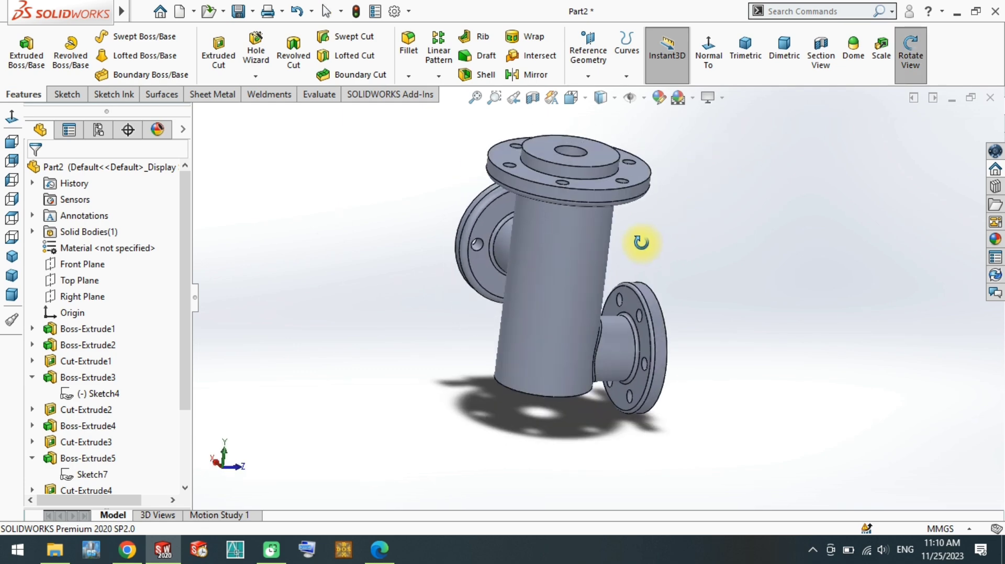
# Snap the view to isometric then Front, and open Edit Appearance for the part.
pyautogui.moveTo(575, 270); pyautogui.dragTo(524, 285)
pyautogui.press('Escape')
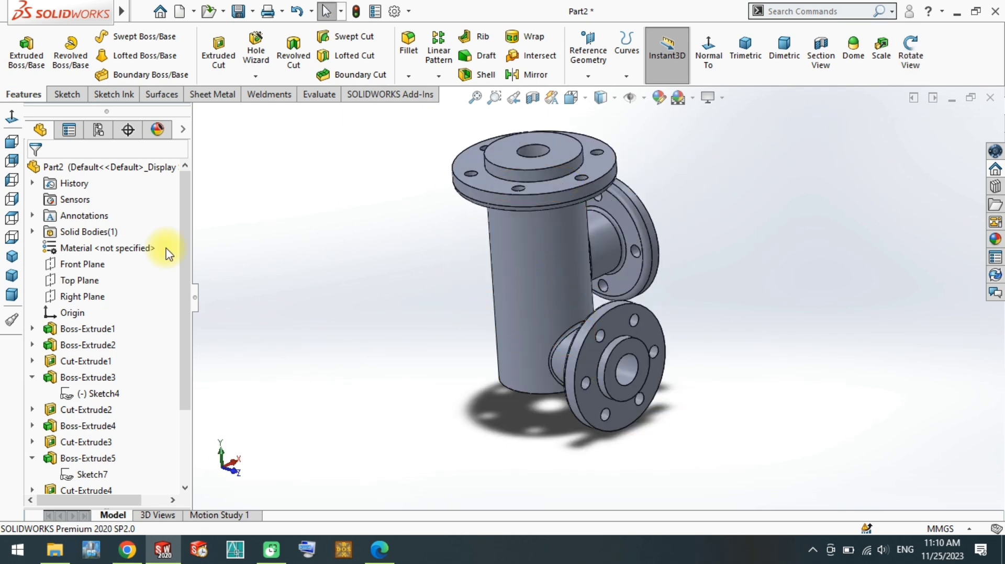
pyautogui.click(12, 256)
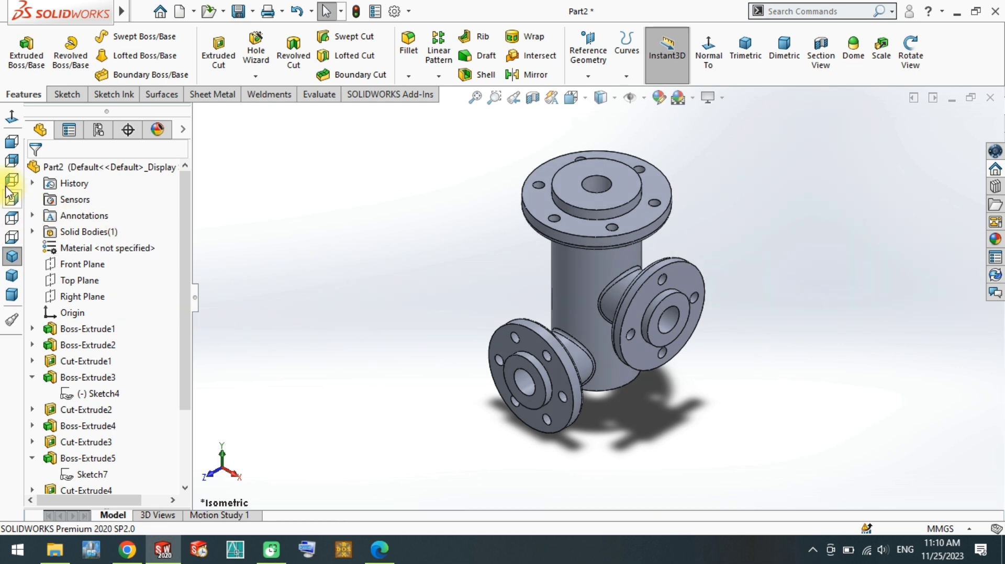
pyautogui.click(12, 143)
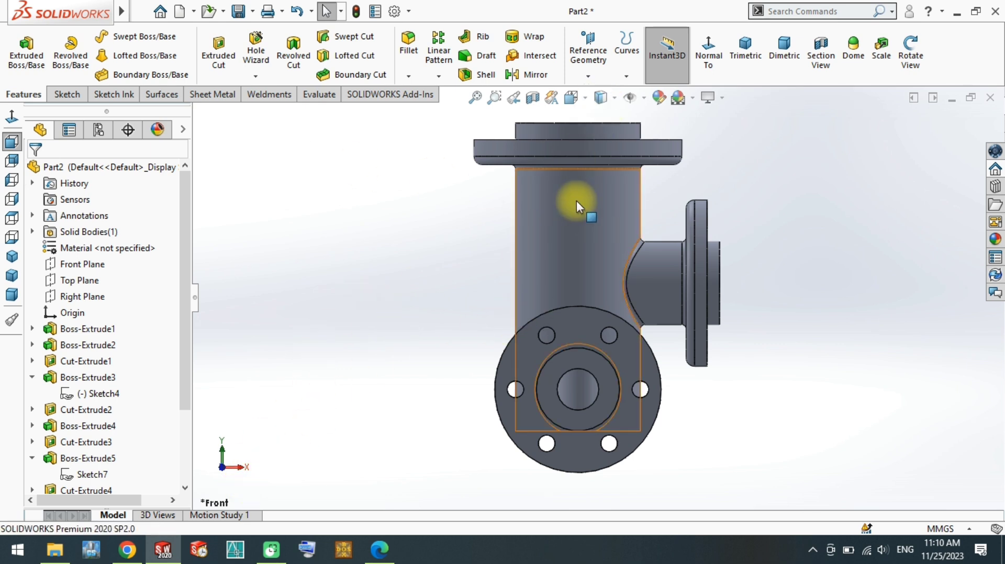
pyautogui.click(661, 98)
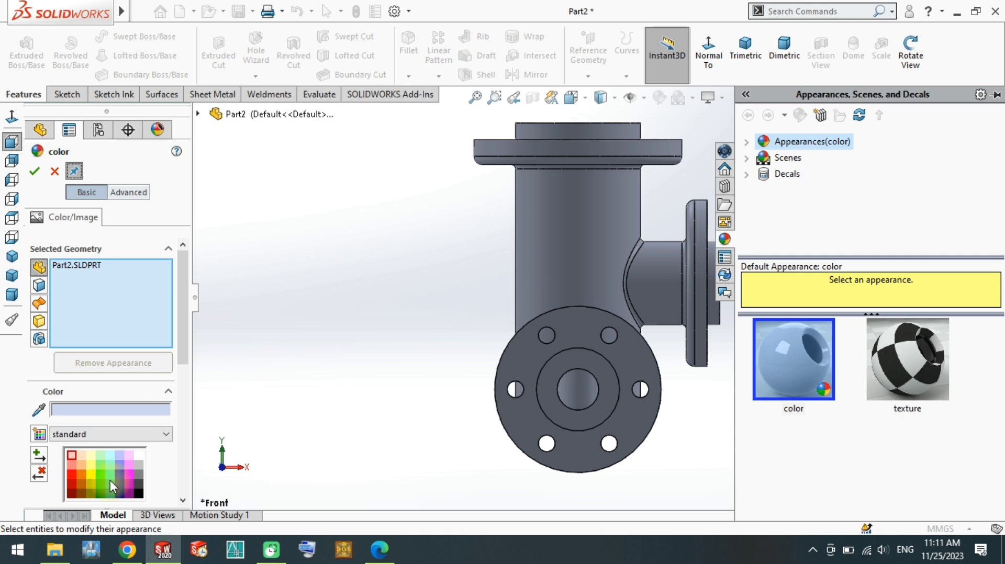
# Apply an orange swatch to Part2 and remove Part2.SLDPRT from Selected Geometry.
pyautogui.click(82, 476)
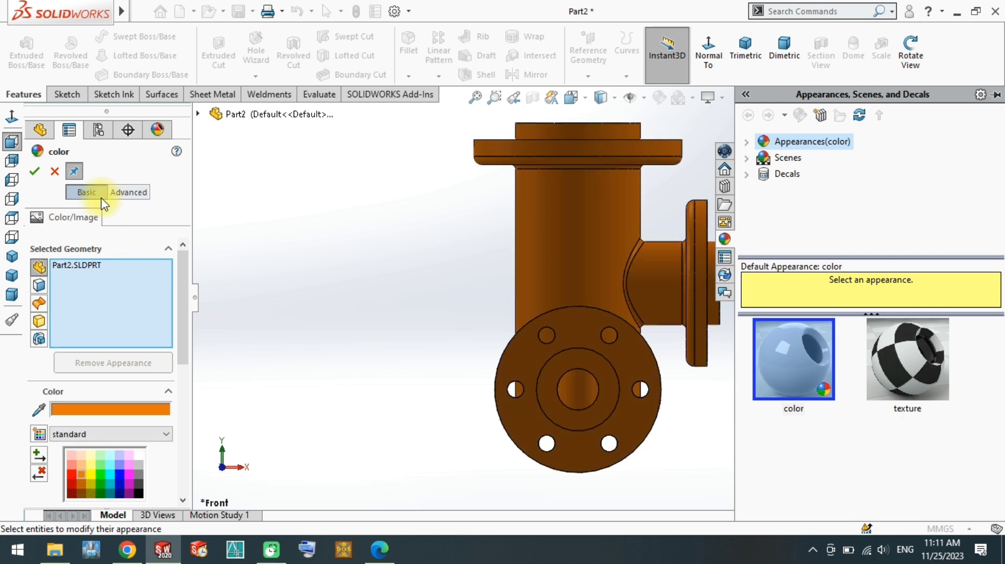
pyautogui.click(354, 336)
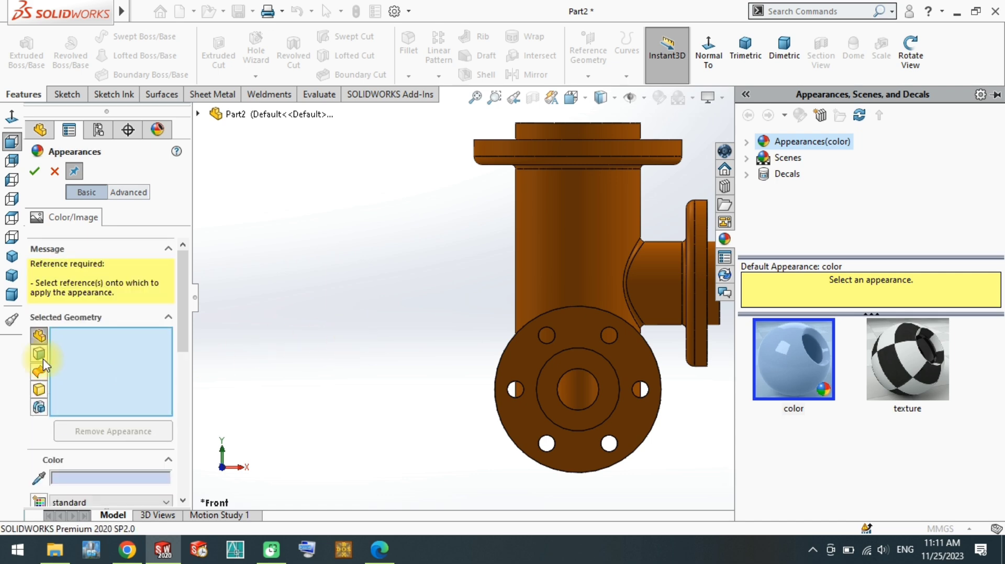
pyautogui.scroll(-3, 185, 345)
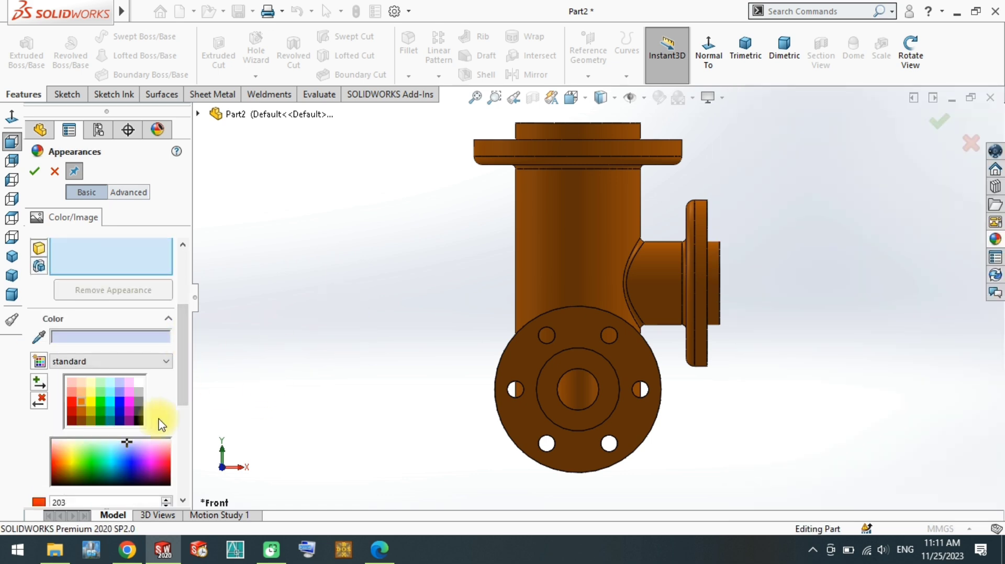
pyautogui.moveTo(542, 346); pyautogui.dragTo(497, 352, button='middle')
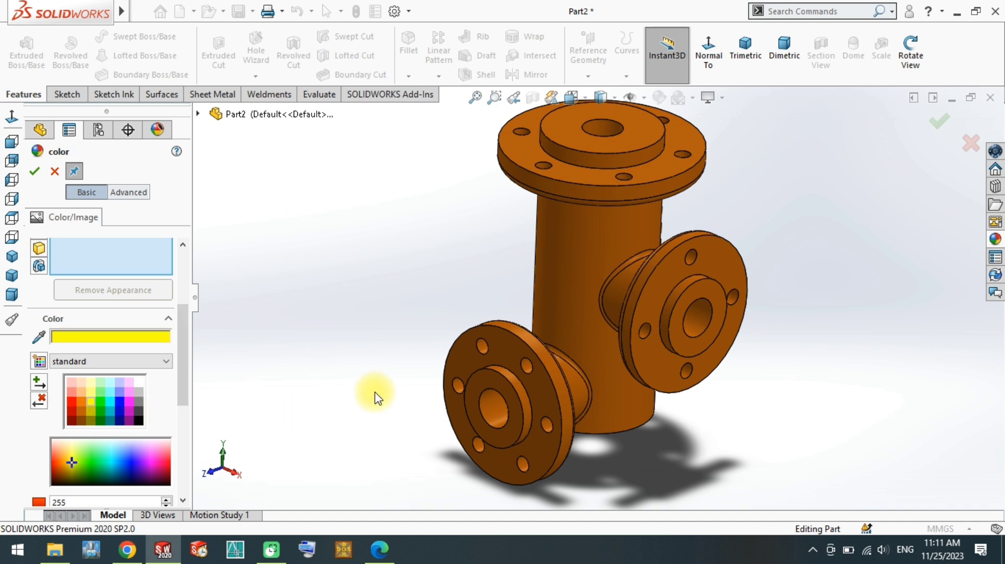
# Select the lower flange's centre bore and its six bolt holes.
pyautogui.scroll(-2, 387, 321)
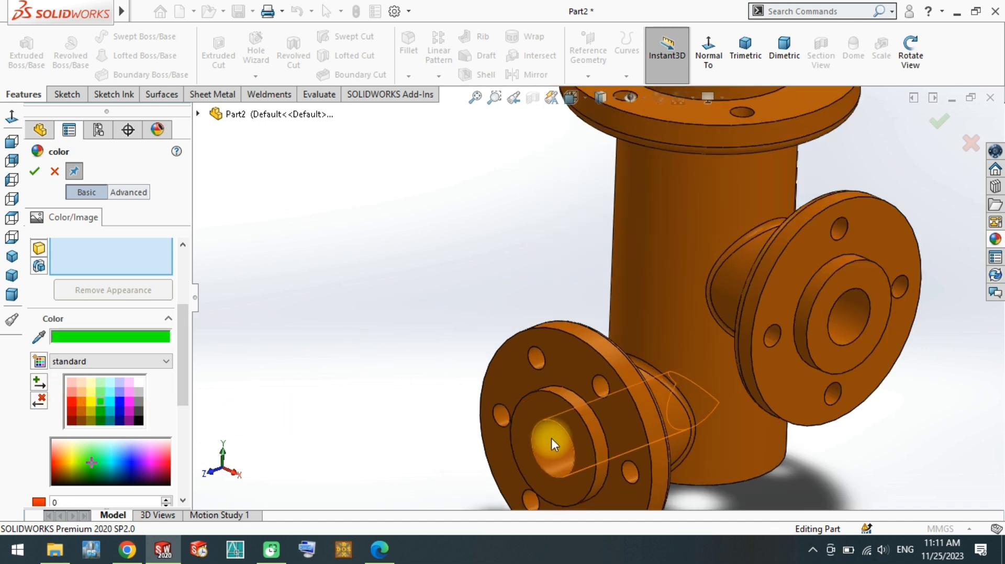
pyautogui.click(551, 441)
pyautogui.click(501, 417)
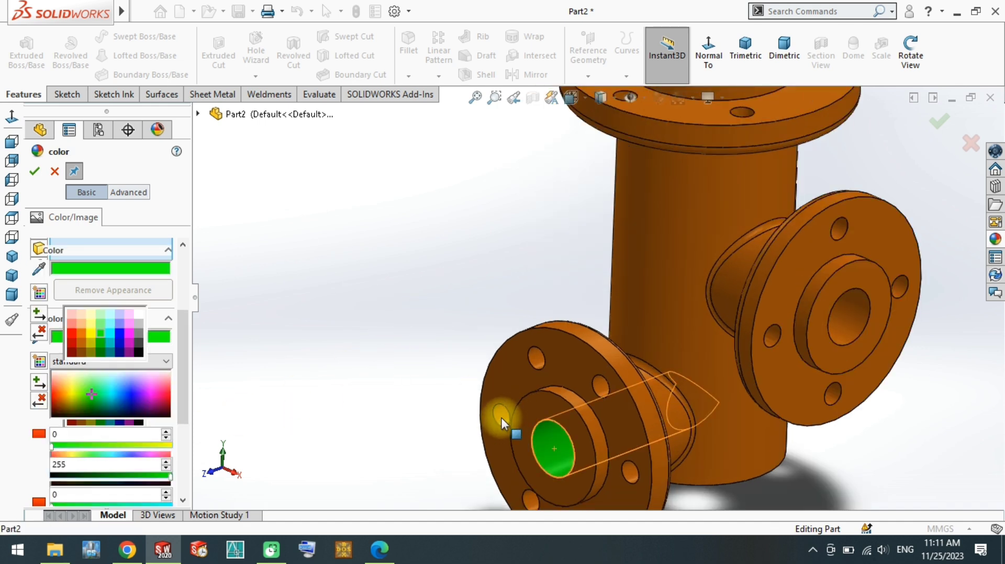
pyautogui.click(536, 358)
pyautogui.click(602, 386)
pyautogui.click(617, 475)
pyautogui.scroll(1, 599, 296)
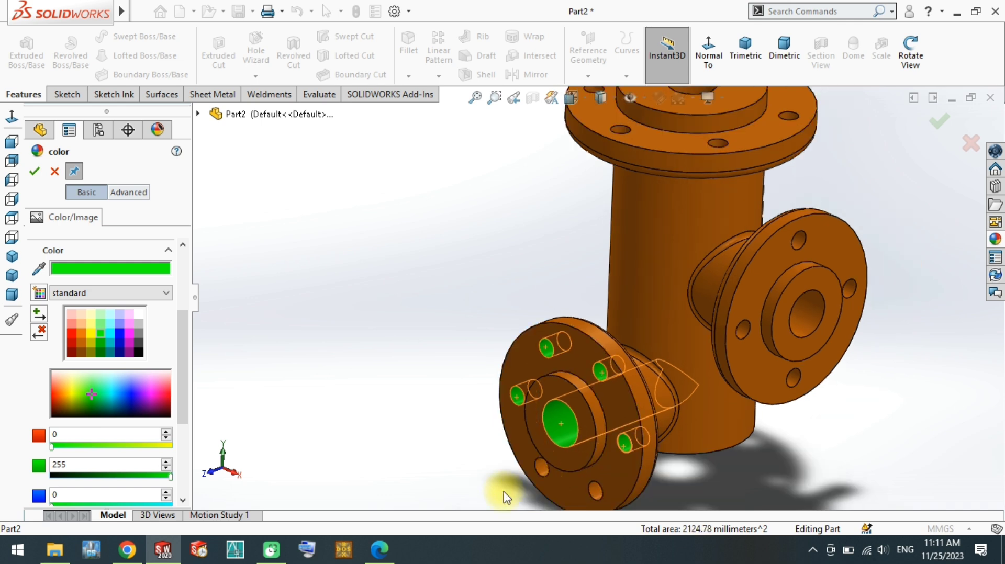
pyautogui.click(540, 470)
pyautogui.click(595, 492)
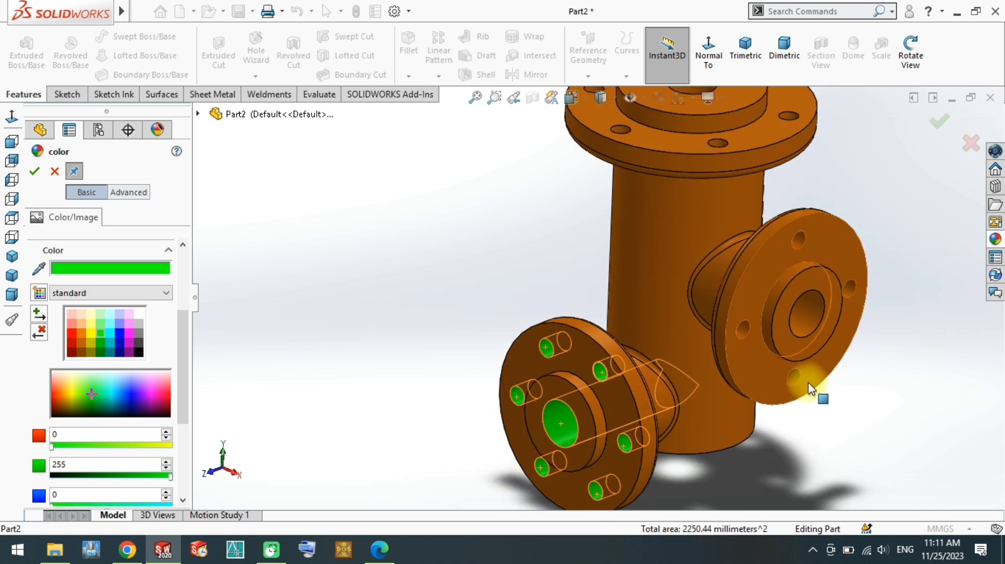
# Add the right flange's bolt holes and centre bore to the selection.
pyautogui.click(791, 380)
pyautogui.click(840, 282)
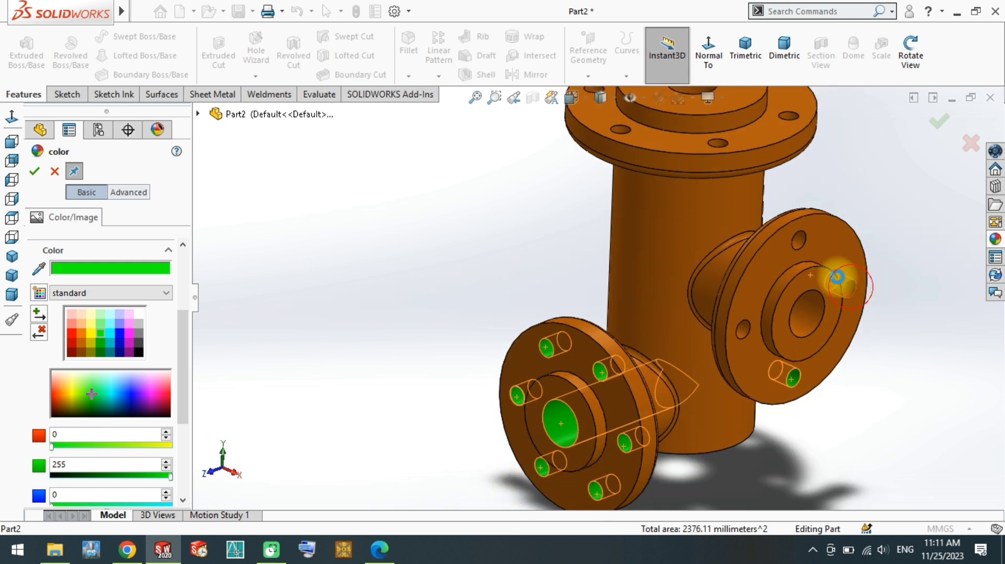
pyautogui.click(792, 235)
pyautogui.click(743, 331)
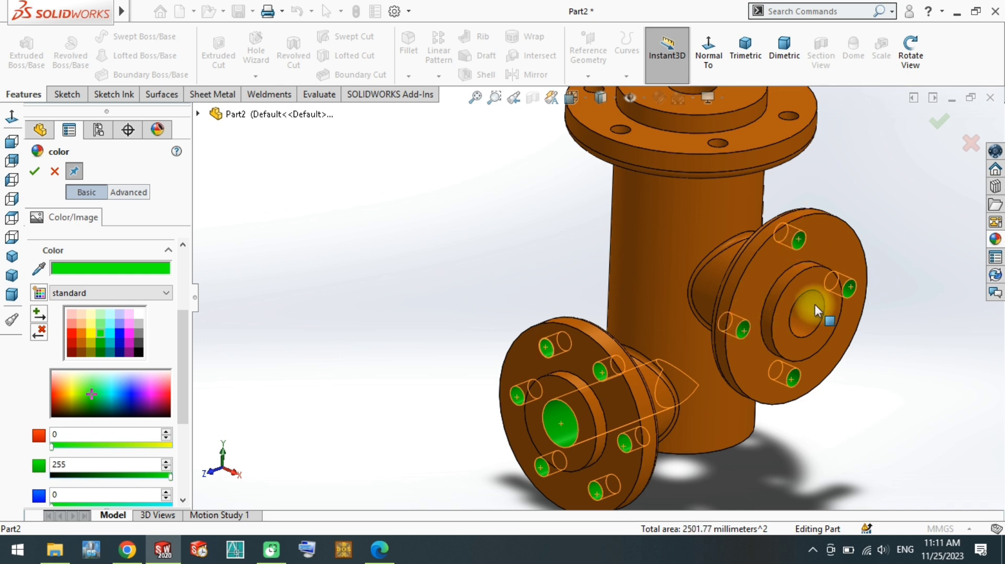
pyautogui.click(786, 315)
# Add the top flange's bore faces and its bolt holes.
pyautogui.moveTo(787, 315); pyautogui.dragTo(686, 249, button='middle')
pyautogui.scroll(-5, 667, 193)
pyautogui.click(591, 276)
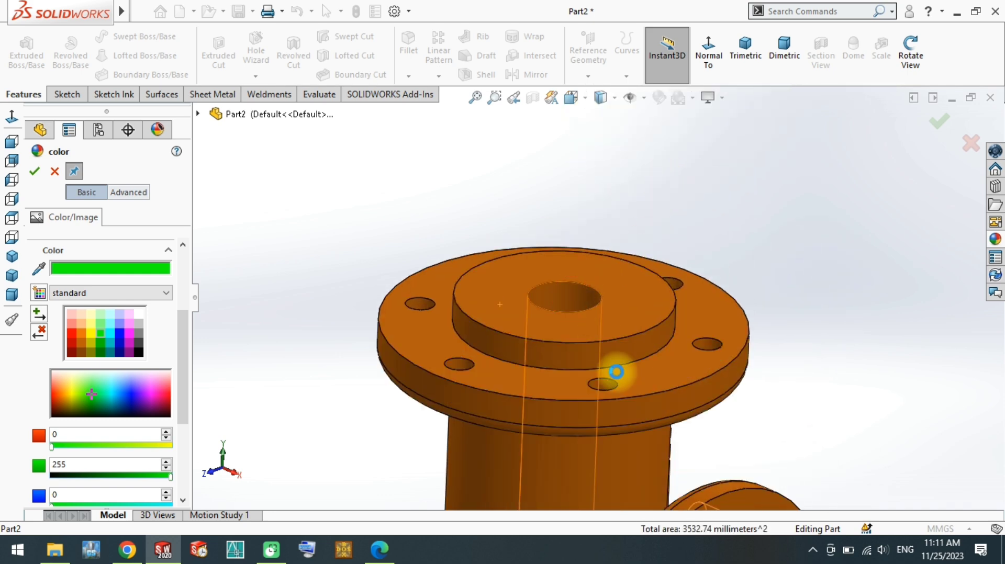
pyautogui.click(602, 382)
pyautogui.moveTo(602, 382); pyautogui.dragTo(432, 356, button='middle')
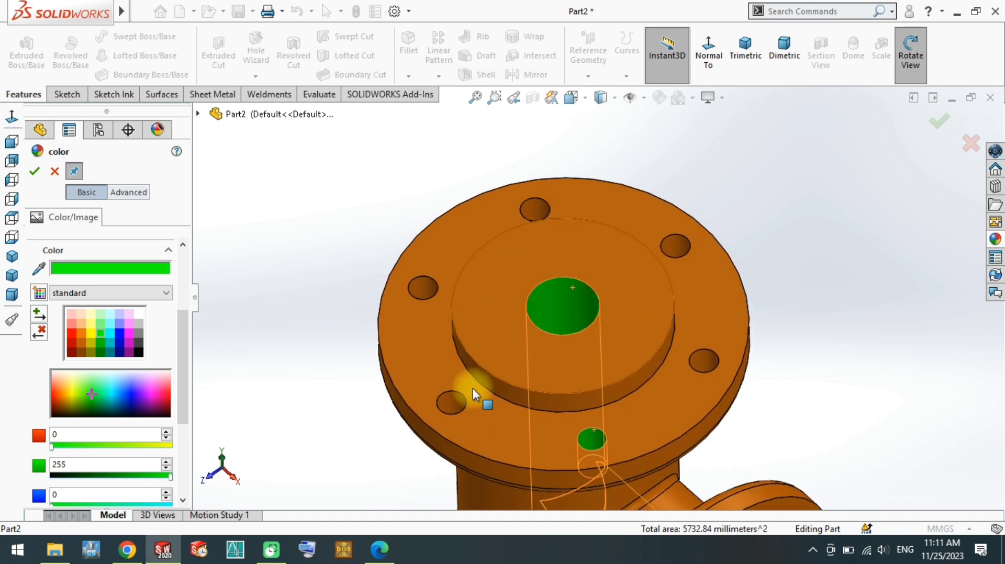
pyautogui.click(436, 289)
pyautogui.click(539, 210)
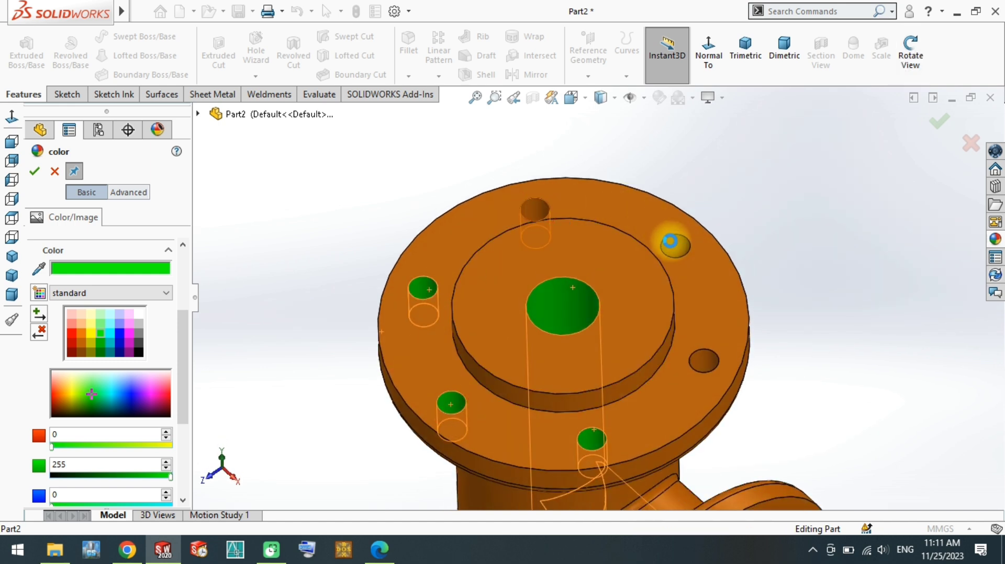
pyautogui.click(670, 240)
pyautogui.click(704, 367)
# Add the branch-to-pipe junction face and the branch flange fillet edge.
pyautogui.moveTo(704, 366)
pyautogui.mouseDown(button='middle')
pyautogui.moveTo(537, 415)
pyautogui.moveTo(684, 208)
pyautogui.moveTo(561, 341)
pyautogui.moveTo(549, 437)
pyautogui.mouseUp(button='middle')
pyautogui.scroll(5, 538, 414)
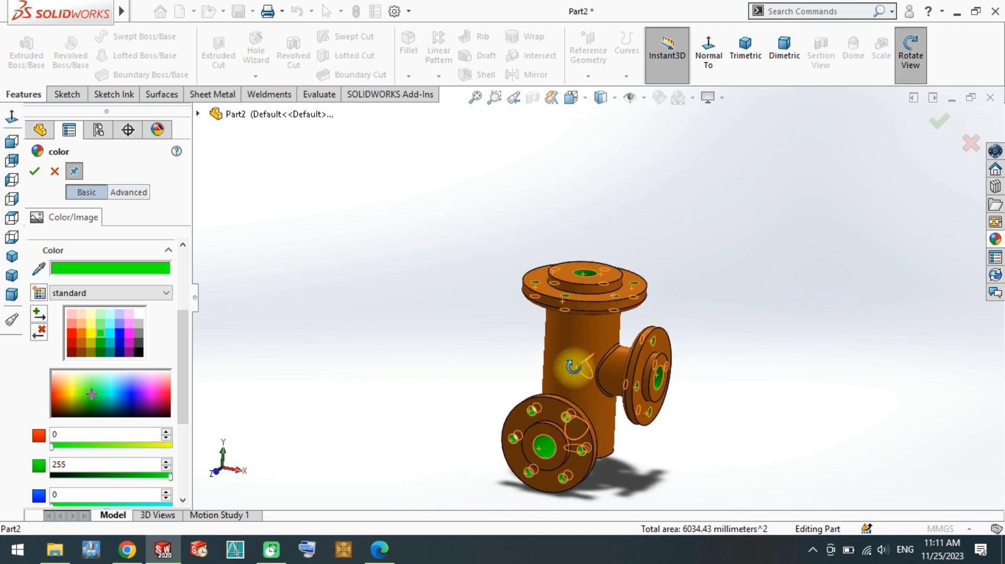
pyautogui.scroll(-5, 578, 335)
pyautogui.moveTo(578, 335); pyautogui.dragTo(674, 390, button='middle')
pyautogui.click(649, 454)
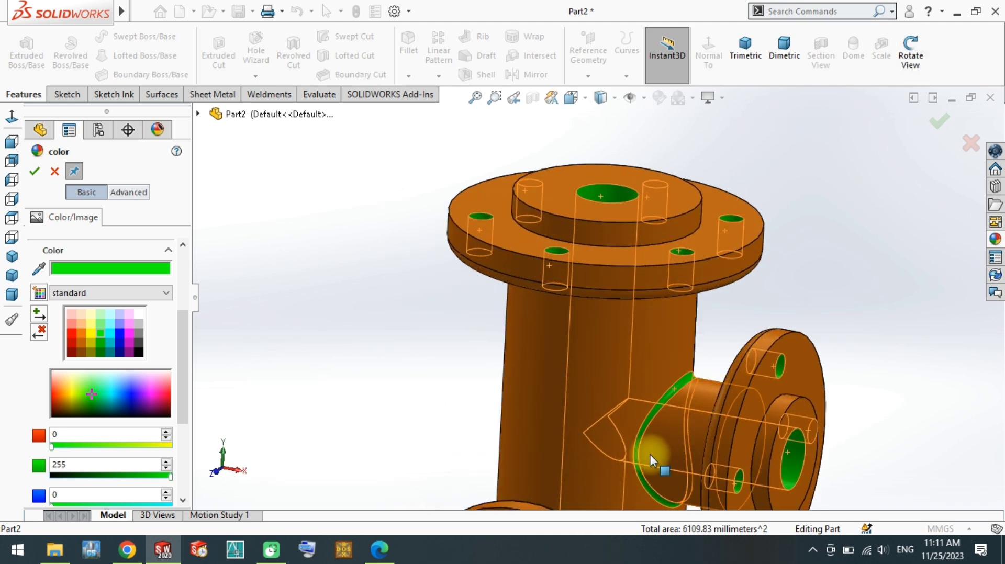
pyautogui.moveTo(649, 454)
pyautogui.mouseDown(button='middle')
pyautogui.moveTo(695, 466)
pyautogui.moveTo(723, 403)
pyautogui.mouseUp(button='middle')
pyautogui.click(723, 403)
# Add the top flange fillet edge, the pipe junction edge and the top flange's lower rim.
pyautogui.moveTo(590, 378); pyautogui.dragTo(576, 294, button='middle')
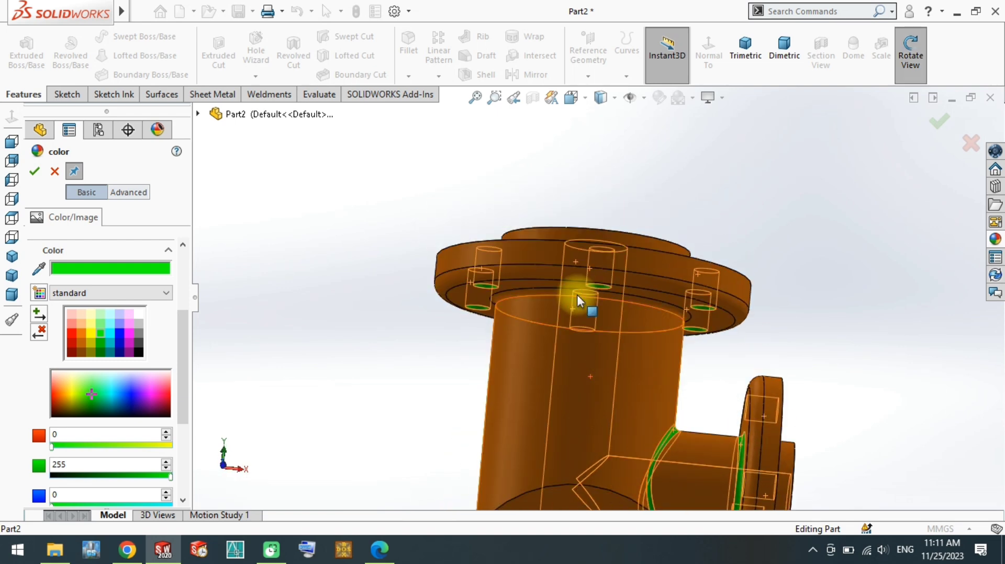
pyautogui.click(629, 296)
pyautogui.moveTo(627, 349)
pyautogui.mouseDown(button='middle')
pyautogui.moveTo(532, 385)
pyautogui.moveTo(622, 461)
pyautogui.moveTo(654, 427)
pyautogui.moveTo(588, 433)
pyautogui.moveTo(592, 451)
pyautogui.mouseUp(button='middle')
pyautogui.click(646, 418)
pyautogui.moveTo(504, 319)
pyautogui.mouseDown(button='middle')
pyautogui.moveTo(522, 271)
pyautogui.moveTo(657, 291)
pyautogui.moveTo(757, 209)
pyautogui.mouseUp(button='middle')
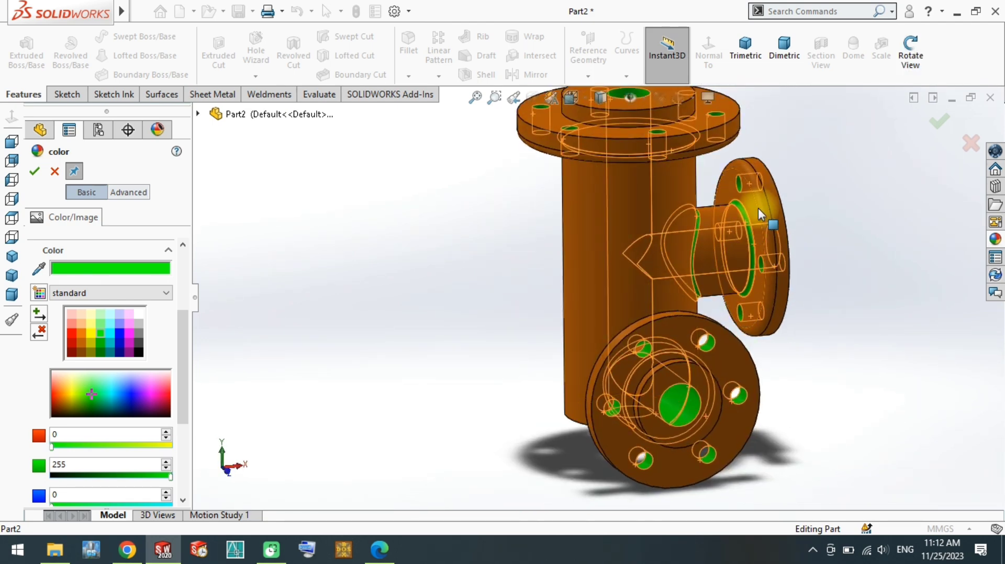
pyautogui.click(695, 152)
pyautogui.moveTo(651, 298)
pyautogui.mouseDown(button='middle')
pyautogui.moveTo(704, 280)
pyautogui.moveTo(717, 312)
pyautogui.moveTo(702, 286)
pyautogui.mouseUp(button='middle')
pyautogui.scroll(-5, 717, 312)
pyautogui.scroll(5, 708, 254)
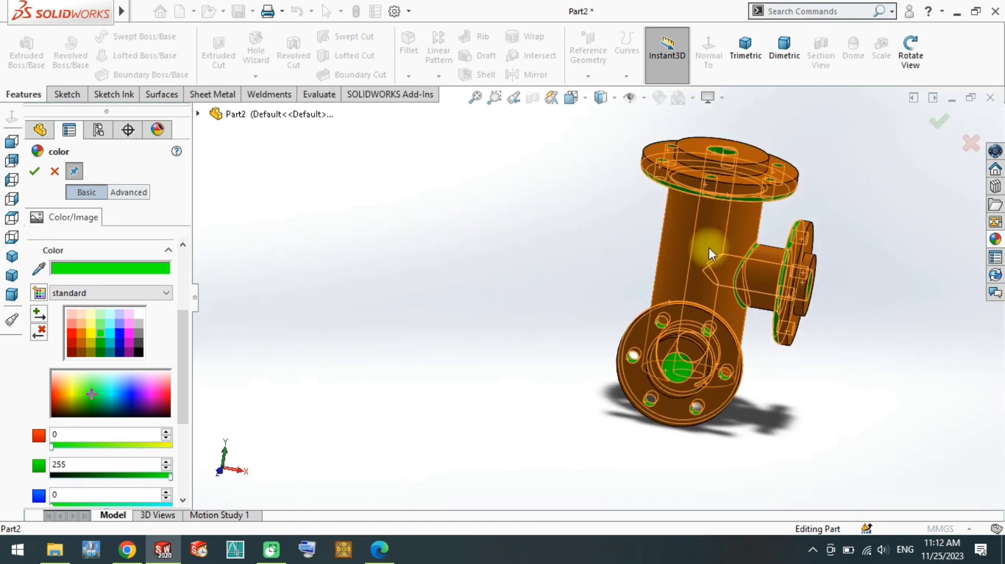
# Apply green to the selected faces and edges, then view the reference drawing PDF in Edge.
pyautogui.click(936, 125)
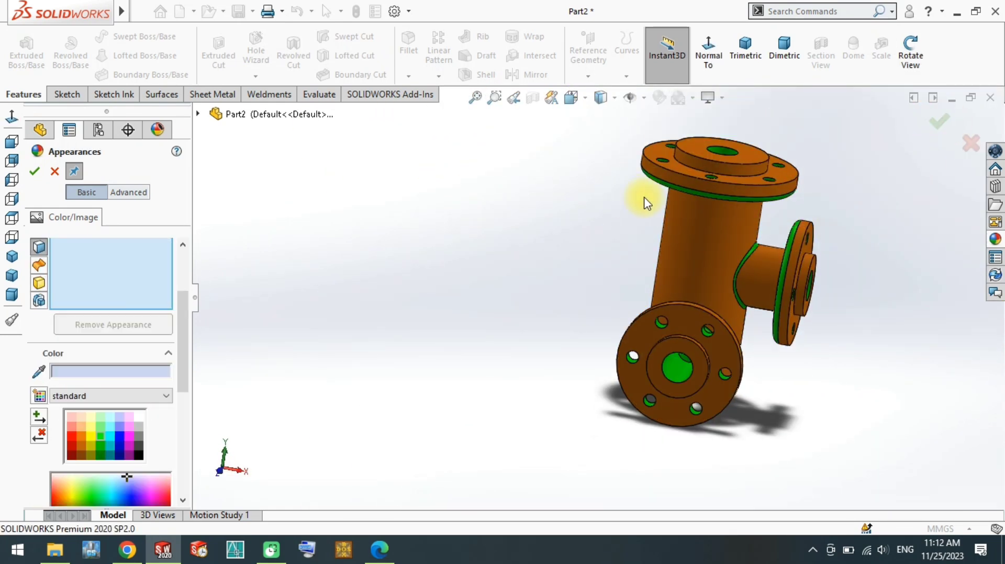
pyautogui.scroll(-3, 645, 203)
pyautogui.moveTo(639, 213); pyautogui.dragTo(706, 201, button='middle')
pyautogui.scroll(3, 706, 202)
pyautogui.click(363, 550)
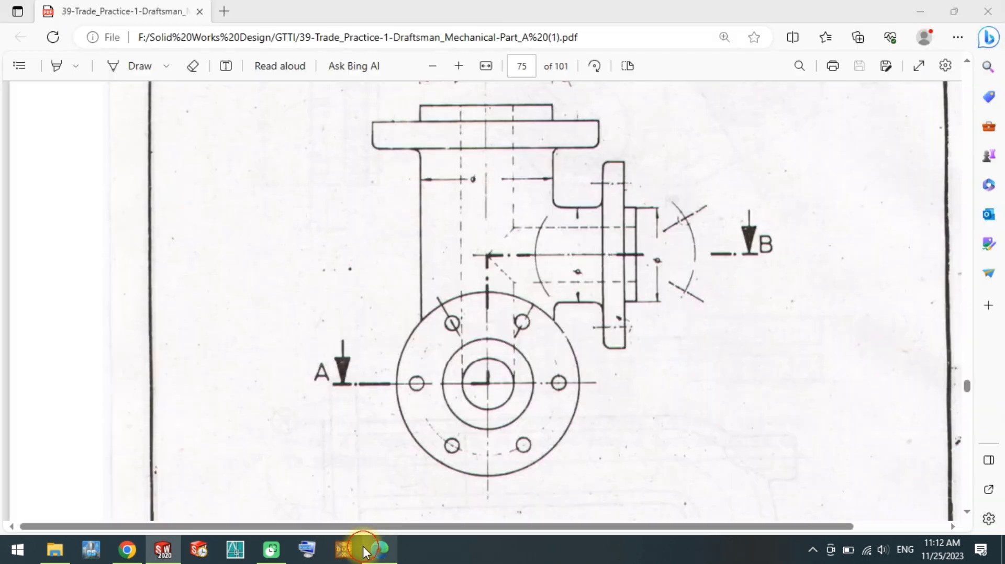
pyautogui.scroll(1, 484, 276)
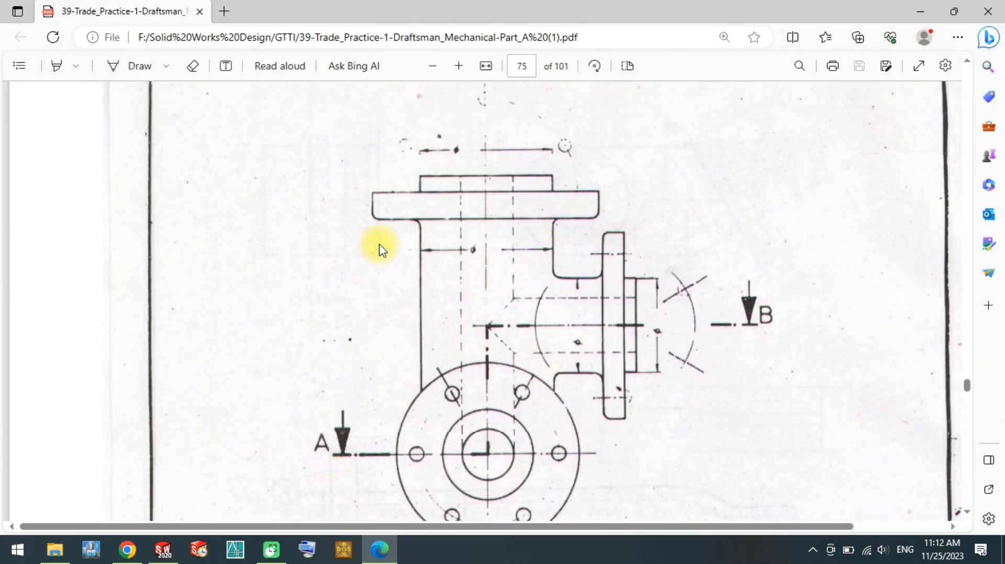
pyautogui.scroll(-1, 437, 411)
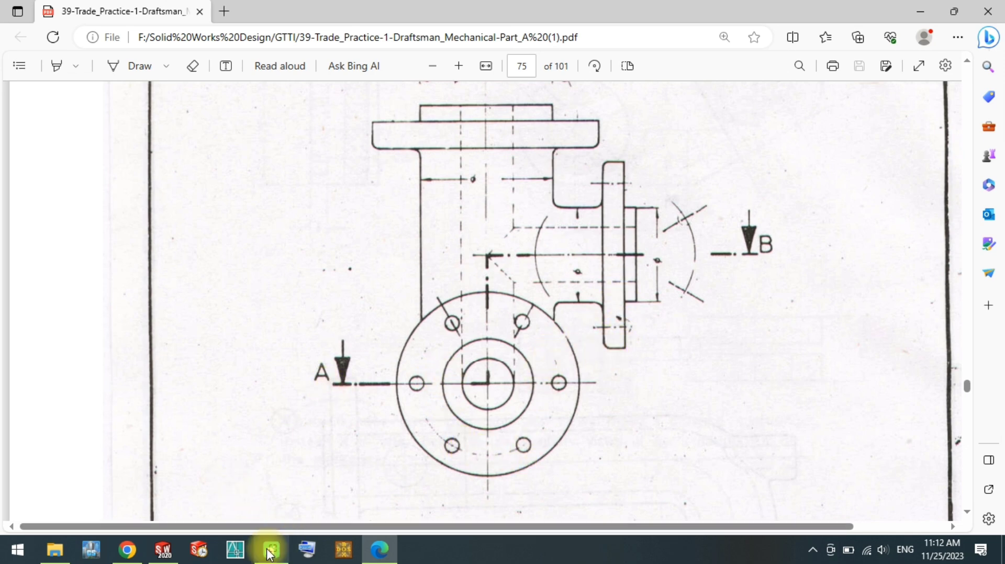
# Colour the bottom, right and top flange hub faces and the side branch faces cyan.
pyautogui.click(163, 549)
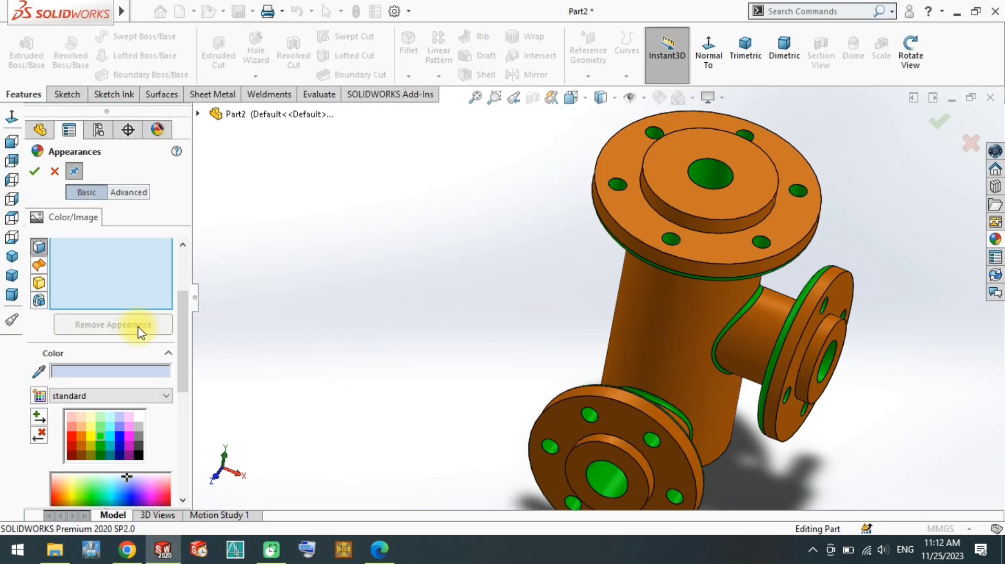
pyautogui.click(106, 439)
pyautogui.moveTo(646, 426); pyautogui.dragTo(648, 488, button='middle')
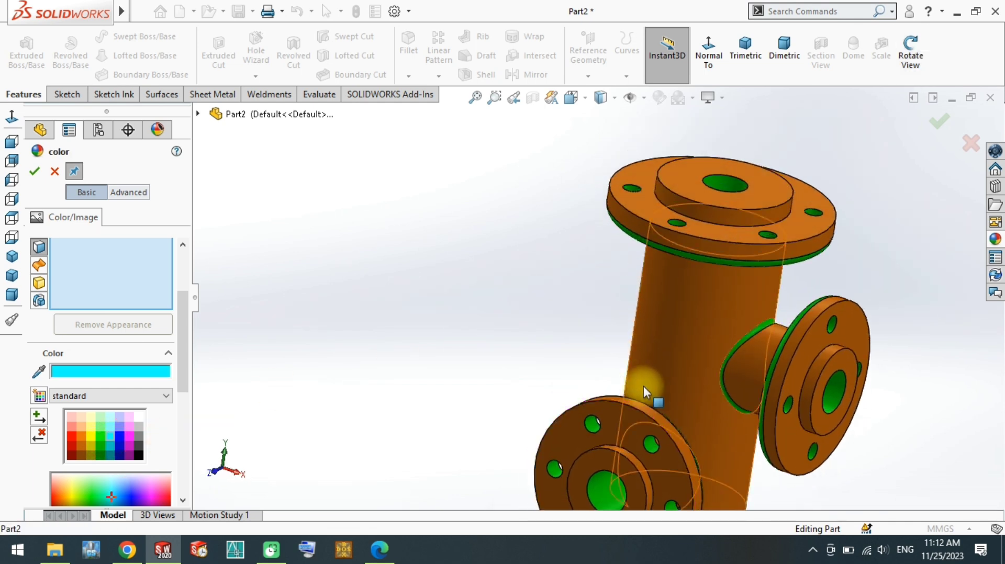
pyautogui.click(647, 484)
pyautogui.click(817, 369)
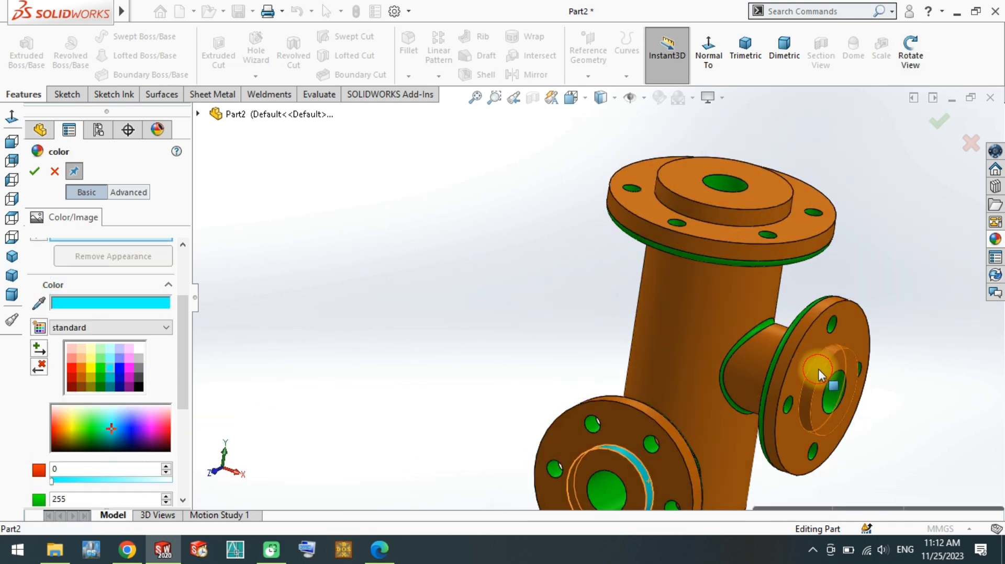
pyautogui.click(755, 226)
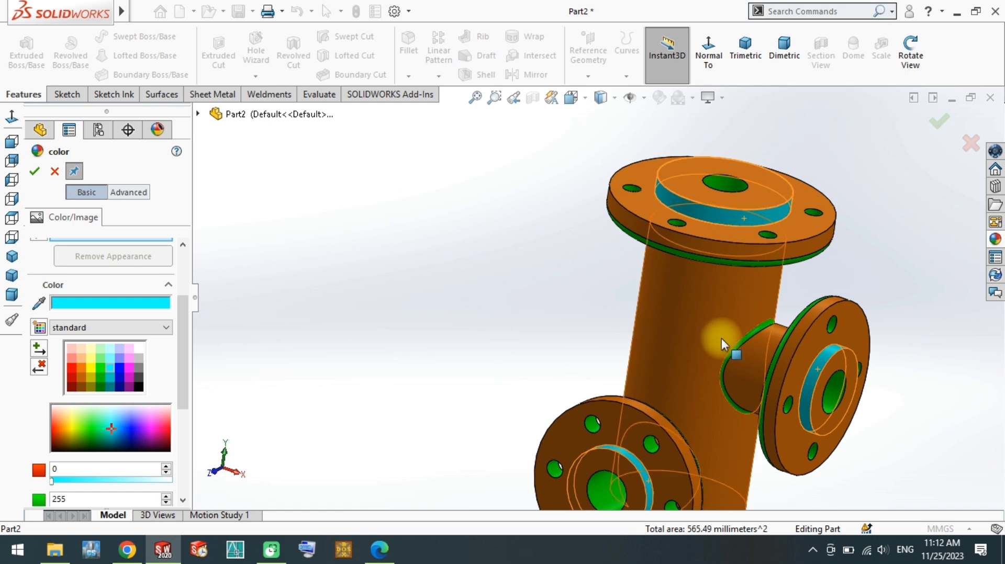
pyautogui.moveTo(721, 340)
pyautogui.mouseDown(button='middle')
pyautogui.moveTo(737, 276)
pyautogui.moveTo(839, 323)
pyautogui.mouseUp(button='middle')
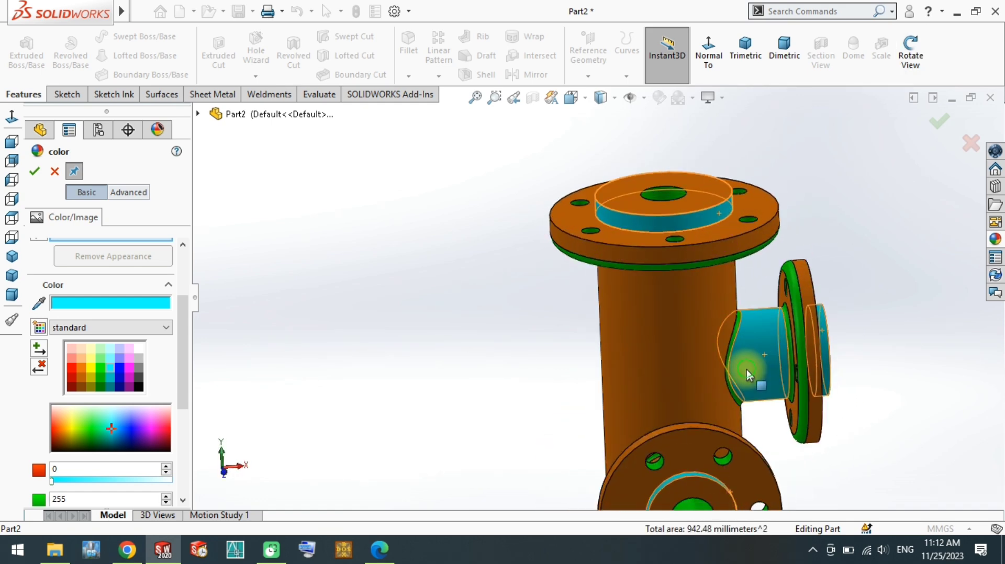
pyautogui.moveTo(762, 359)
pyautogui.mouseDown(button='middle')
pyautogui.moveTo(621, 441)
pyautogui.moveTo(713, 179)
pyautogui.moveTo(650, 287)
pyautogui.moveTo(808, 258)
pyautogui.moveTo(773, 347)
pyautogui.moveTo(908, 328)
pyautogui.moveTo(819, 381)
pyautogui.moveTo(834, 370)
pyautogui.moveTo(686, 366)
pyautogui.moveTo(777, 407)
pyautogui.mouseUp(button='middle')
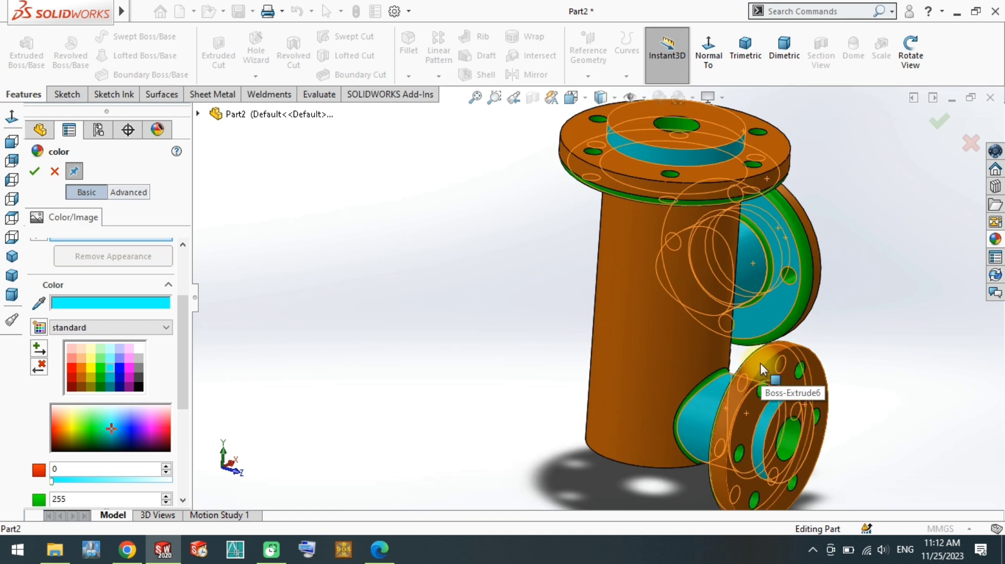
pyautogui.moveTo(762, 370); pyautogui.dragTo(724, 286, button='middle')
pyautogui.scroll(2, 724, 286)
pyautogui.click(511, 343)
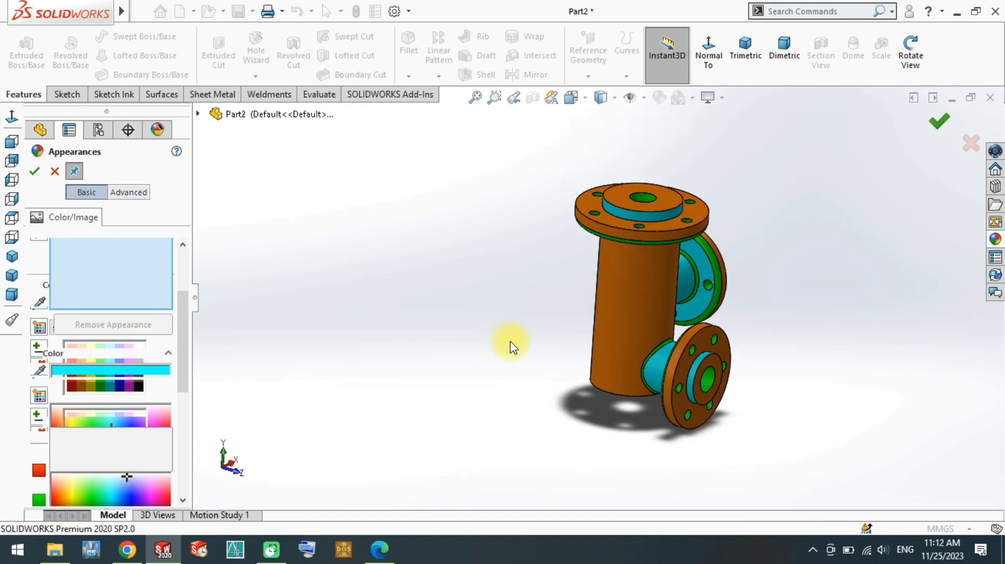
pyautogui.moveTo(511, 342)
pyautogui.mouseDown(button='middle')
pyautogui.moveTo(578, 320)
pyautogui.moveTo(282, 288)
pyautogui.mouseUp(button='middle')
# Close the appearance editor, collapse Boss-Extrude3 and Boss-Extrude5, and show the tee isometrically.
pyautogui.click(34, 171)
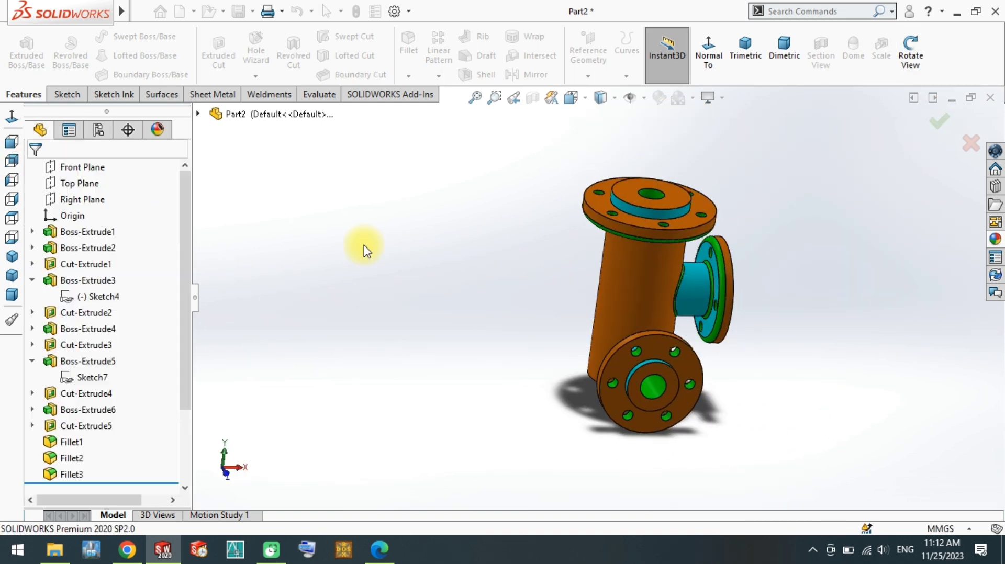
pyautogui.click(32, 377)
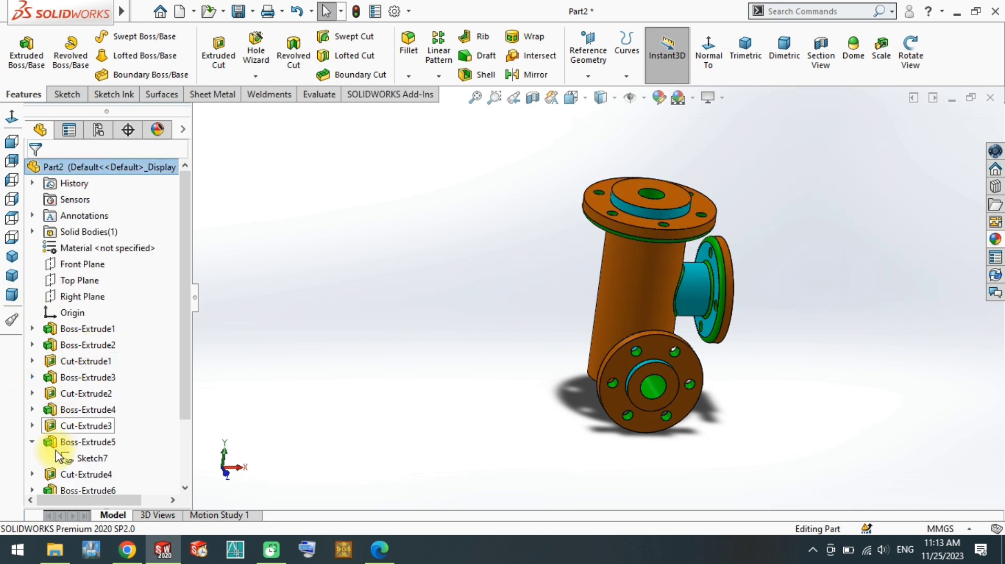
pyautogui.click(33, 441)
pyautogui.click(12, 256)
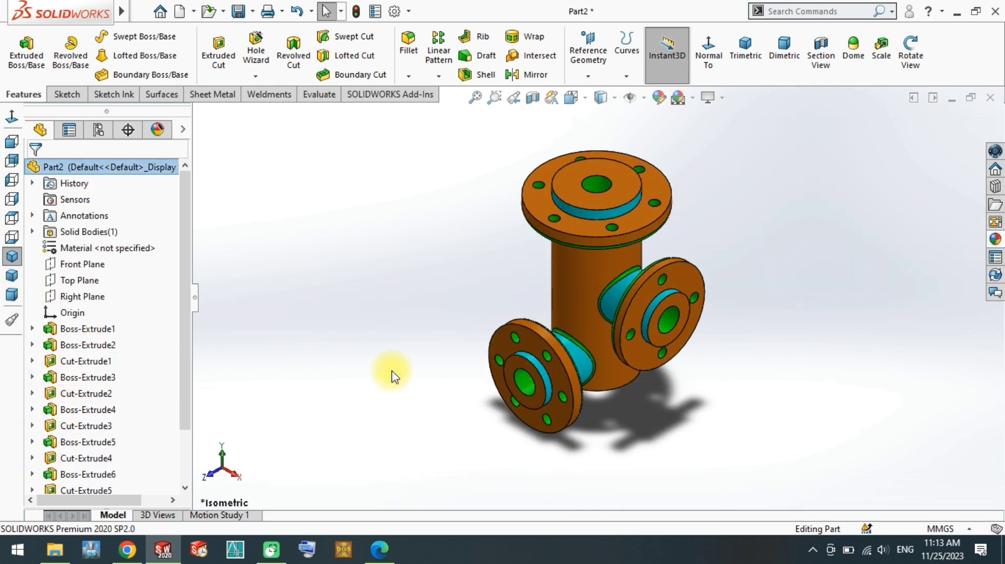
# Save the part as 74, replacing the existing file, and start a new drawing.
pyautogui.hotkey('ctrl', 's')
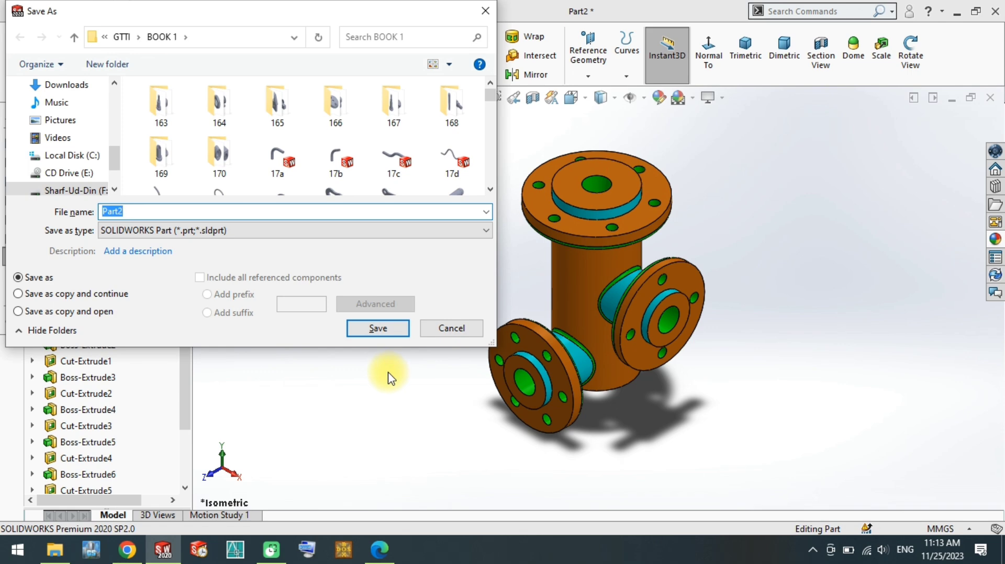
pyautogui.write('74')
pyautogui.press('Return')
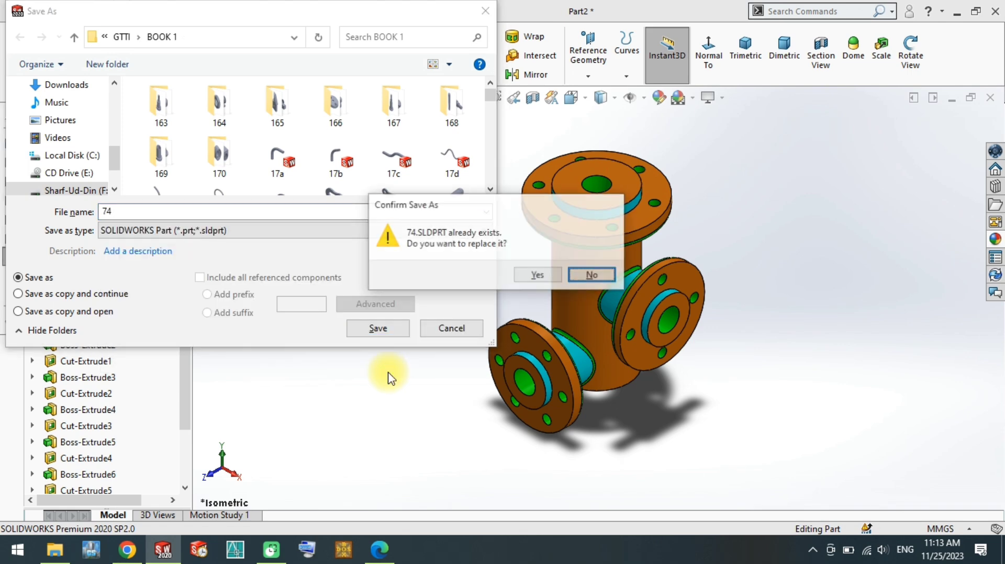
pyautogui.press('Return')
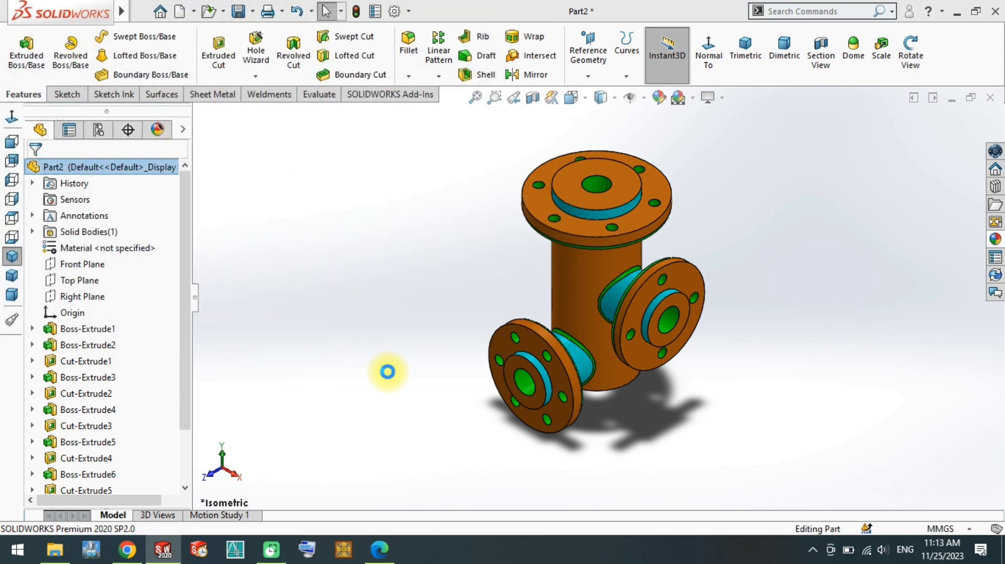
pyautogui.hotkey('ctrl', 'n')
pyautogui.press('Return')
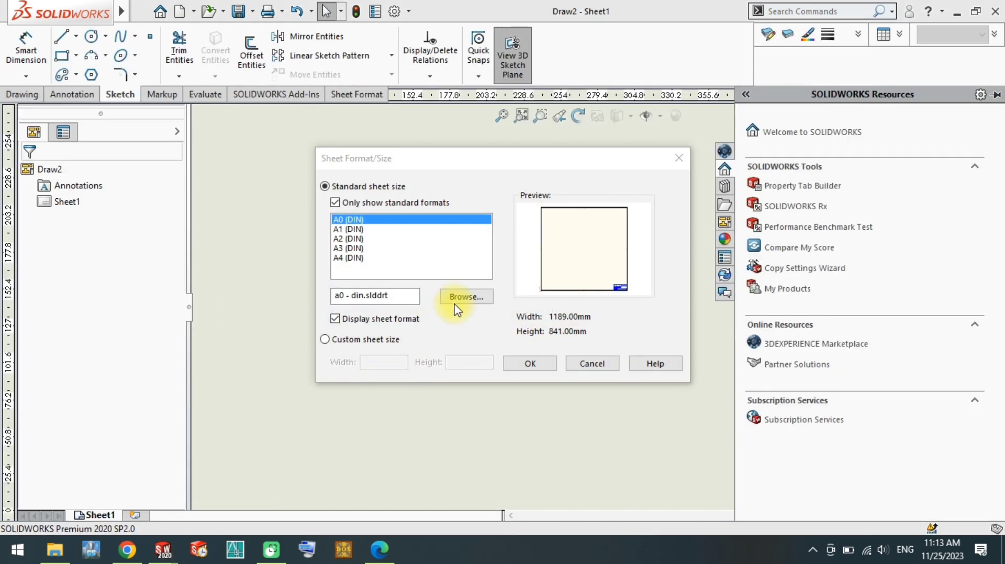
# Apply the A4 portrait .slddrt sheet format to the new drawing.
pyautogui.click(465, 296)
pyautogui.write('a4')
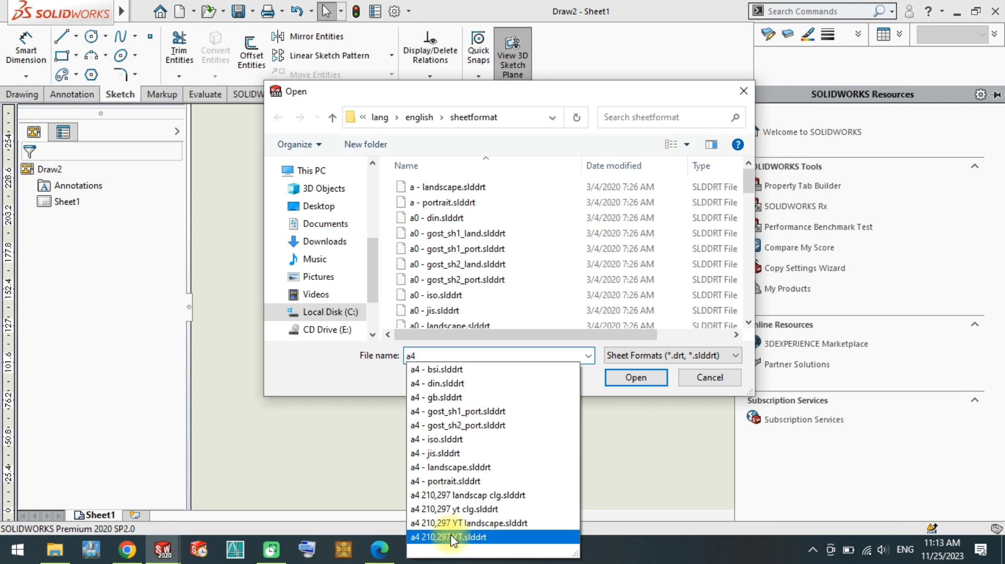
pyautogui.click(451, 537)
pyautogui.click(617, 379)
pyautogui.click(532, 366)
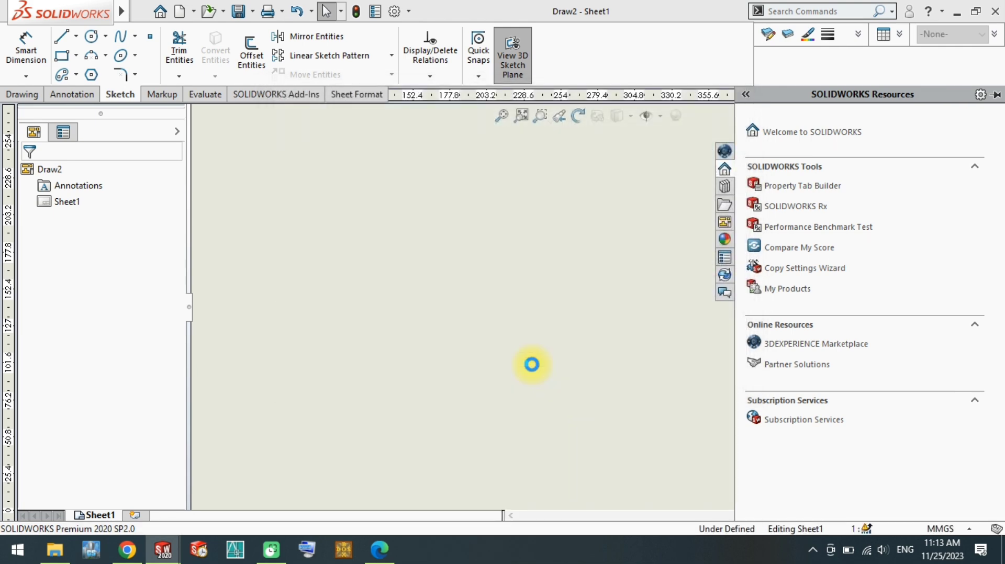
# Load part 74's standard views into the View Palette.
pyautogui.click(47, 170)
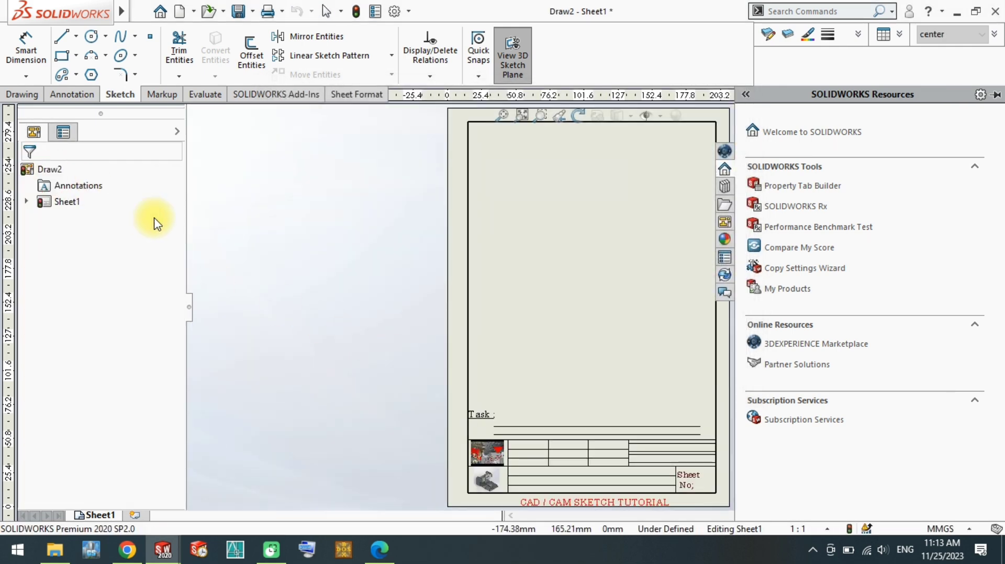
pyautogui.click(994, 220)
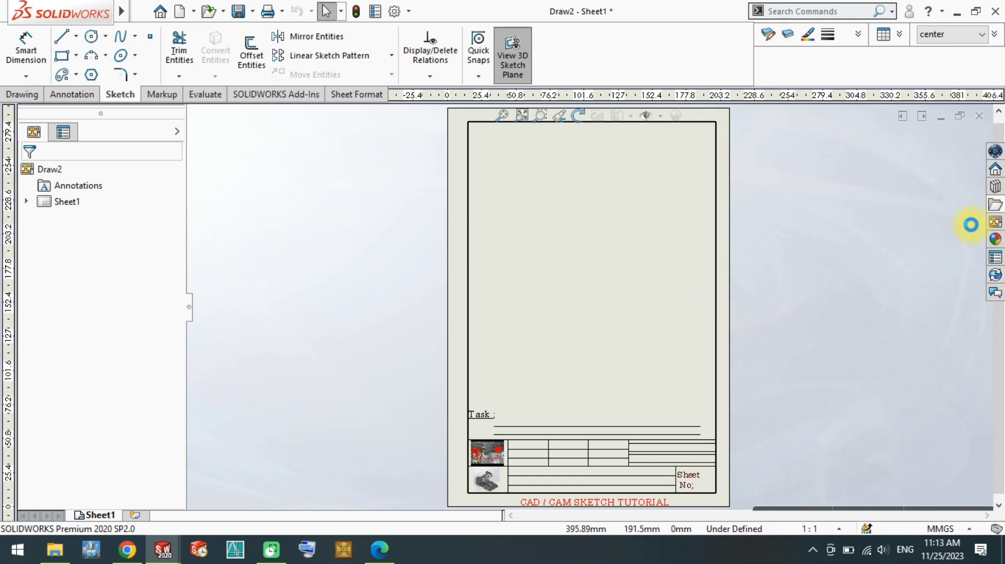
pyautogui.click(723, 223)
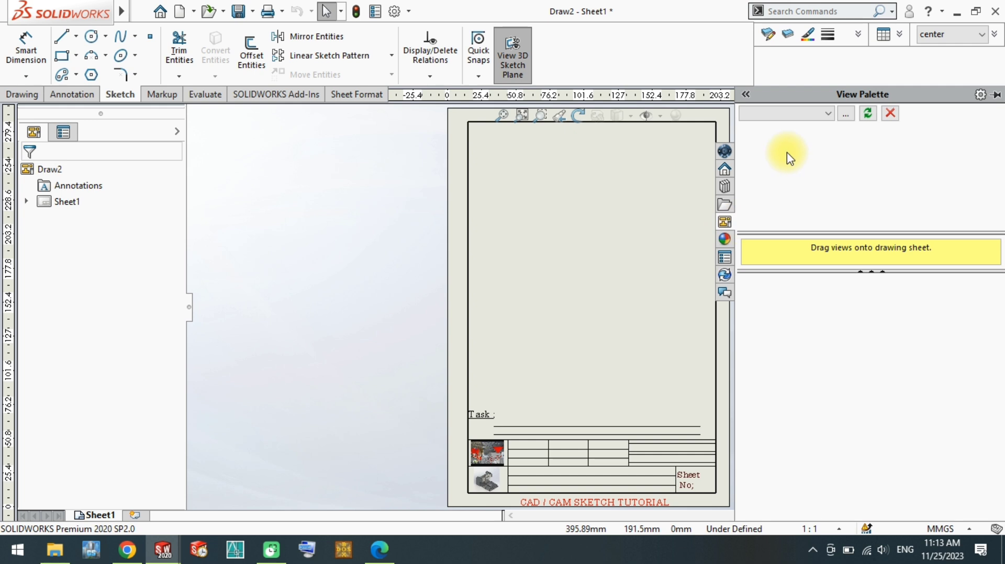
pyautogui.click(784, 128)
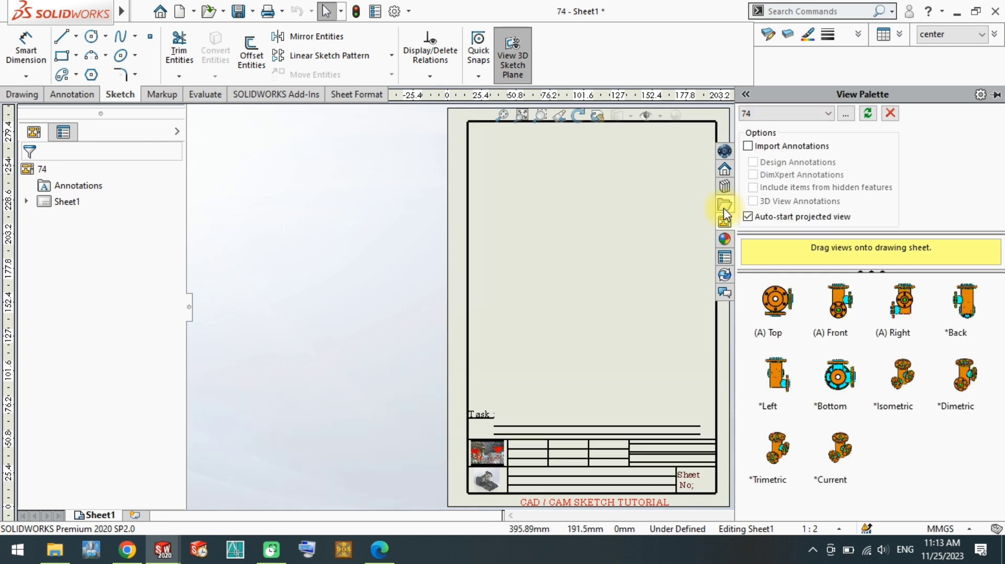
# Place the tee's front view on the upper part of the sheet.
pyautogui.moveTo(842, 306); pyautogui.dragTo(598, 230)
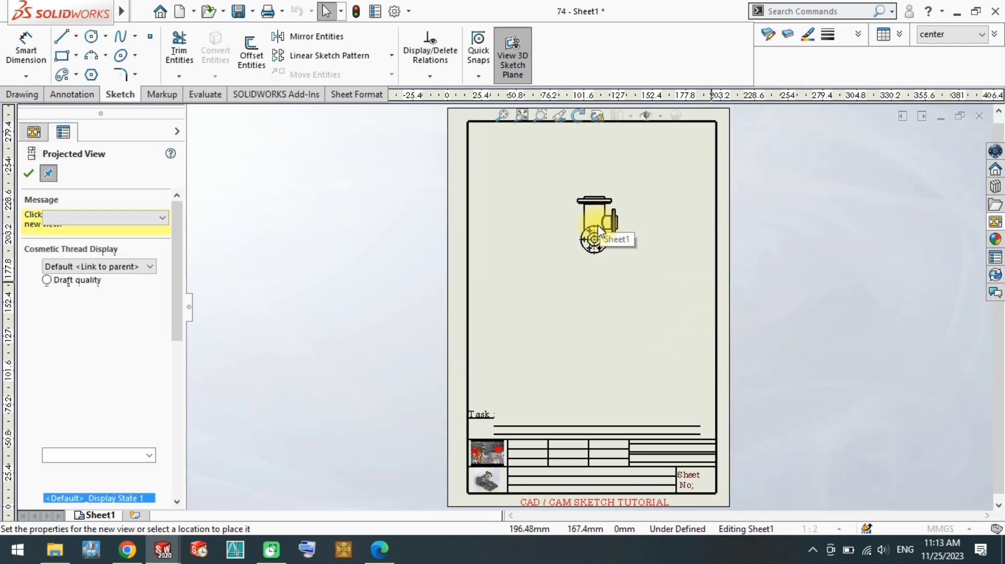
pyautogui.press('Escape')
pyautogui.scroll(3, 555, 228)
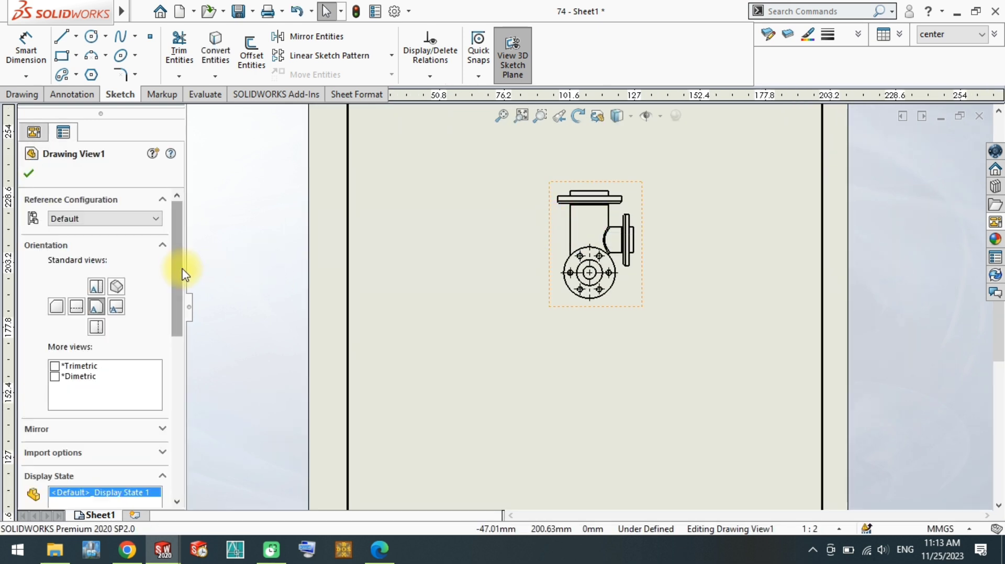
pyautogui.scroll(-5, 180, 267)
# Give the front view a 1:1 scale and Hidden Lines Visible display style.
pyautogui.click(84, 308)
pyautogui.write('1:1')
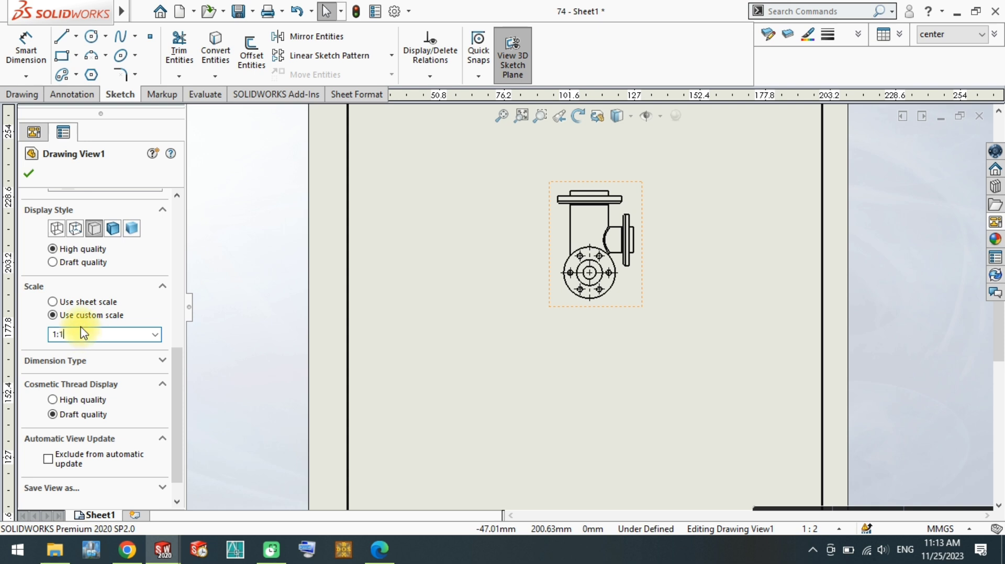
pyautogui.press('Return')
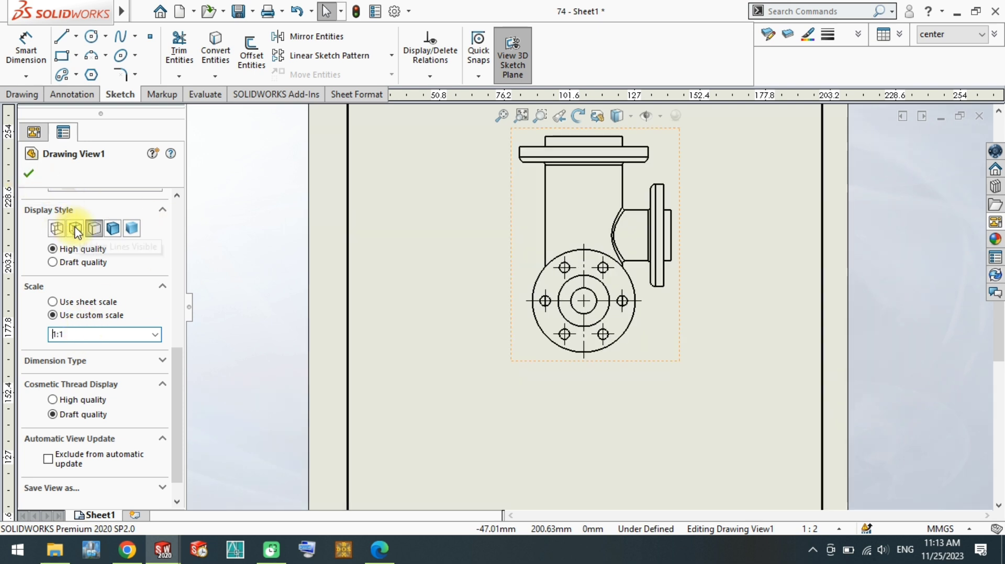
pyautogui.click(76, 229)
pyautogui.click(29, 173)
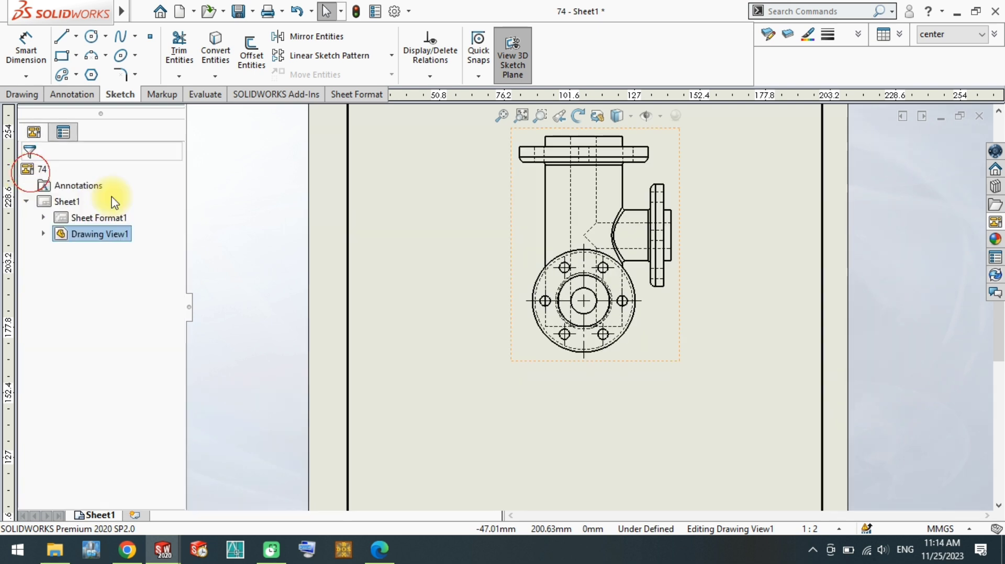
# Remove tangent edges from the front view.
pyautogui.click(652, 322)
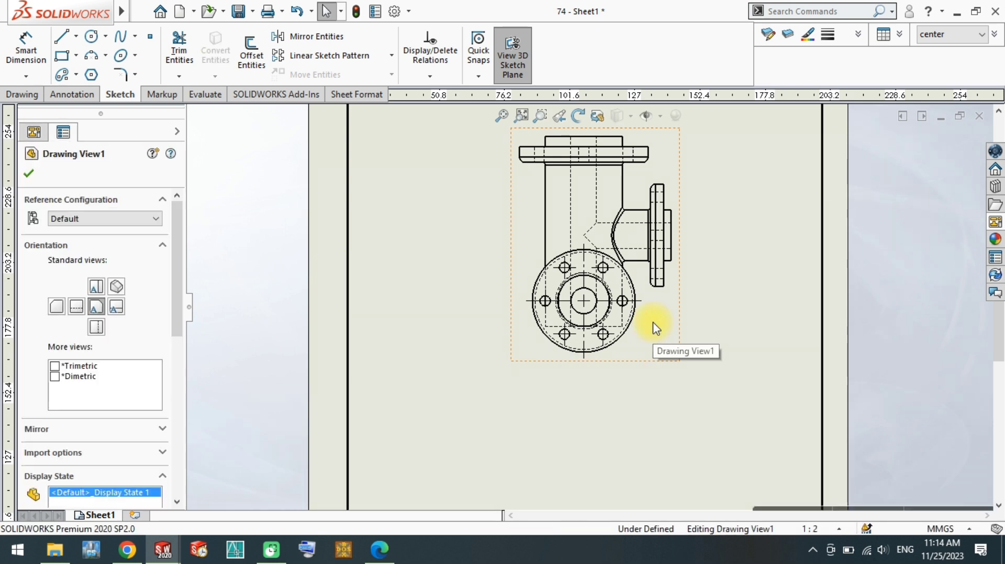
pyautogui.rightClick(652, 322)
pyautogui.moveTo(706, 284)
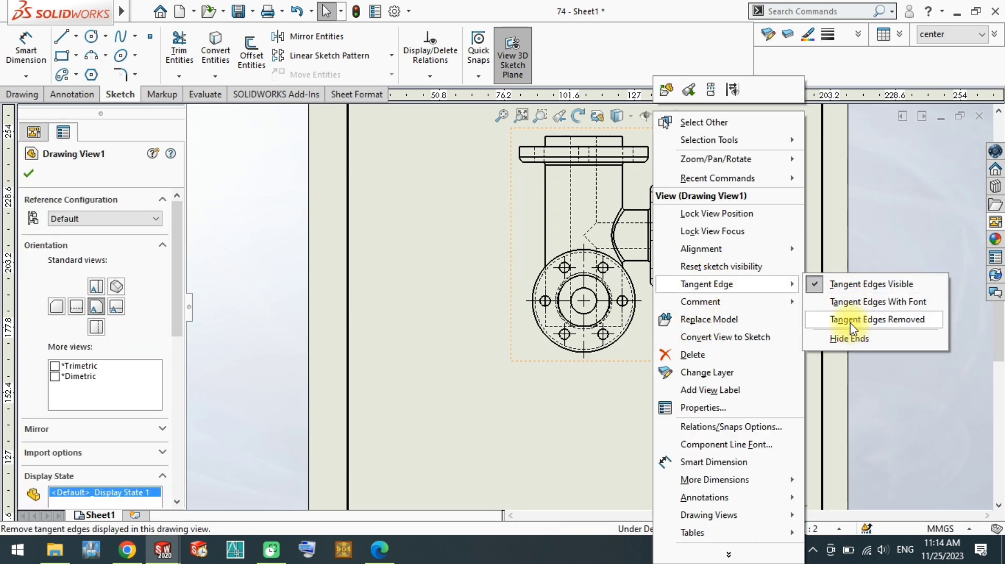
pyautogui.click(852, 321)
pyautogui.click(763, 314)
# Fit the sheet in the window and move the front view up and left.
pyautogui.scroll(-3, 531, 296)
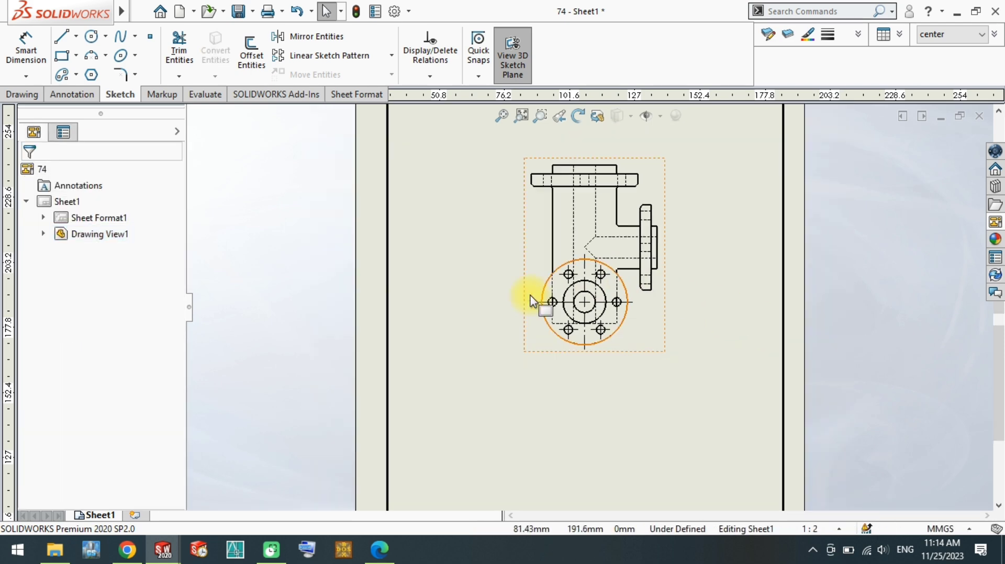
pyautogui.scroll(4, 562, 320)
pyautogui.scroll(-5, 568, 345)
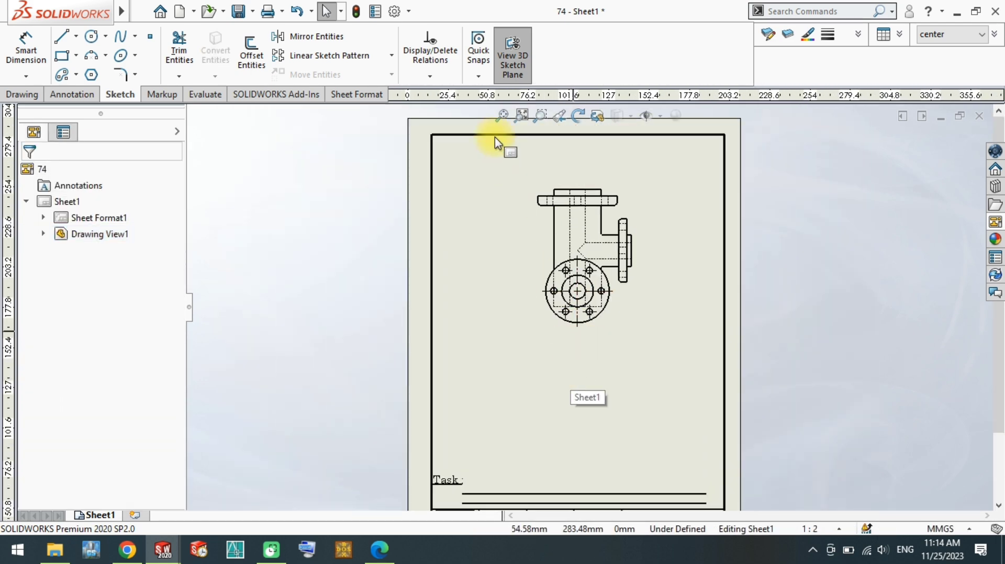
pyautogui.click(498, 120)
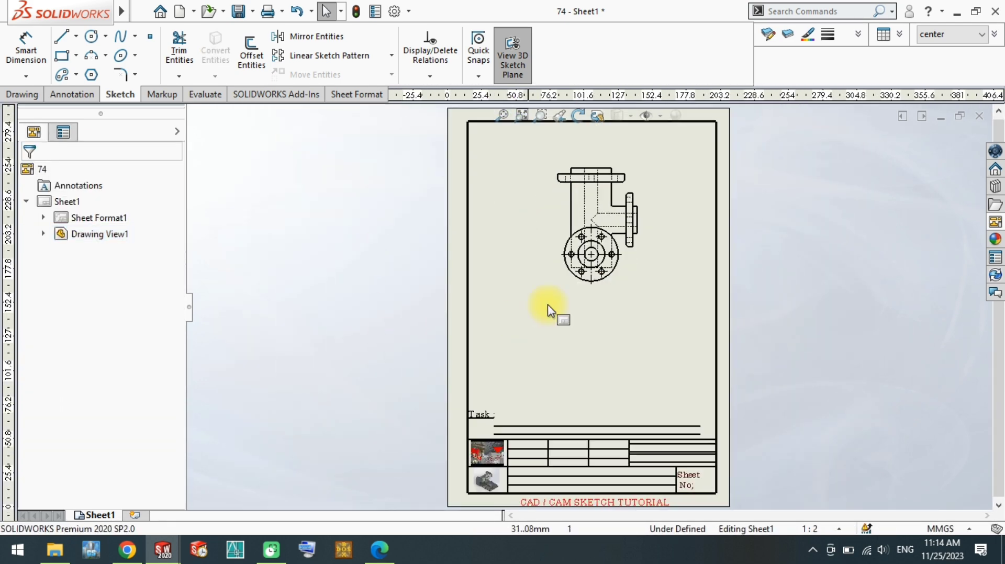
pyautogui.scroll(2, 633, 283)
pyautogui.moveTo(634, 282); pyautogui.dragTo(612, 298)
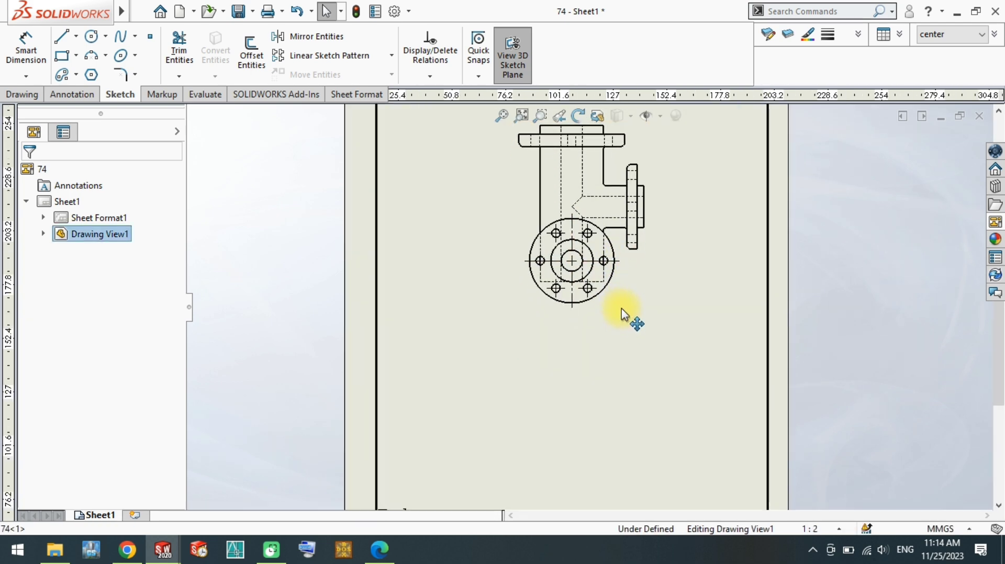
pyautogui.click(251, 240)
pyautogui.scroll(1, 610, 226)
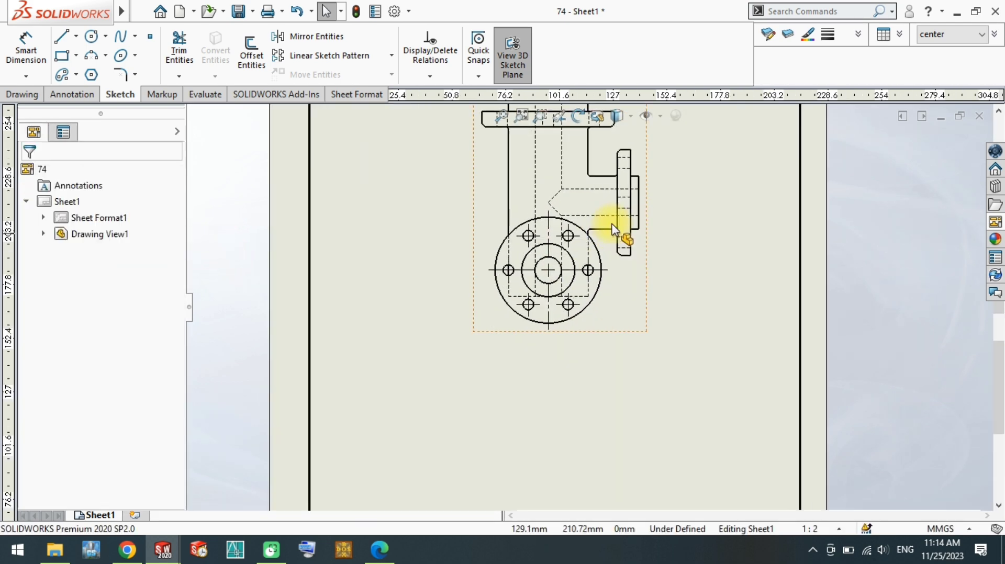
pyautogui.scroll(1, 471, 202)
pyautogui.scroll(1, 488, 209)
pyautogui.scroll(-1, 529, 252)
pyautogui.scroll(-2, 544, 271)
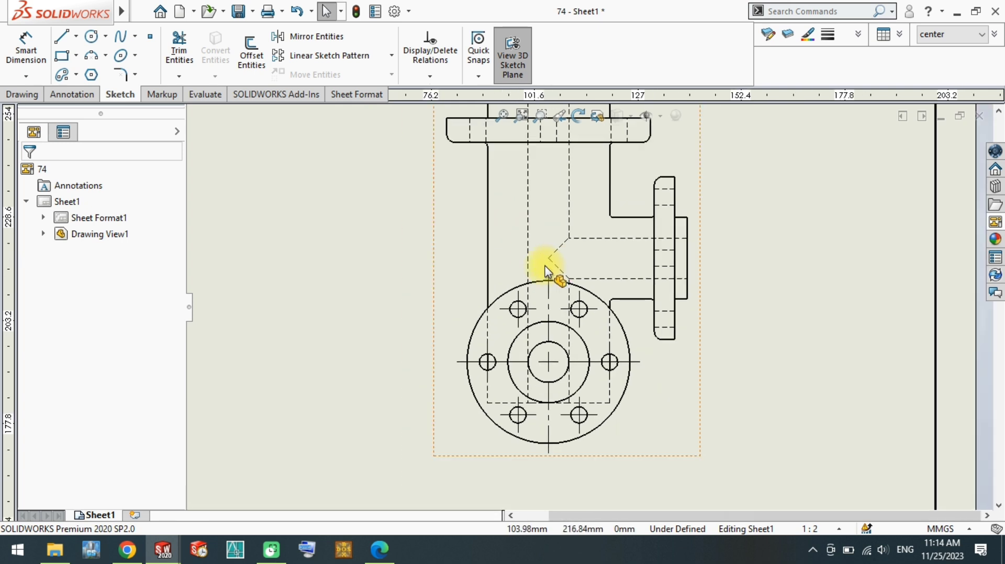
# Sketch stepped lines along the branch axis through the flange centre, extended past the side flange.
pyautogui.press('l')
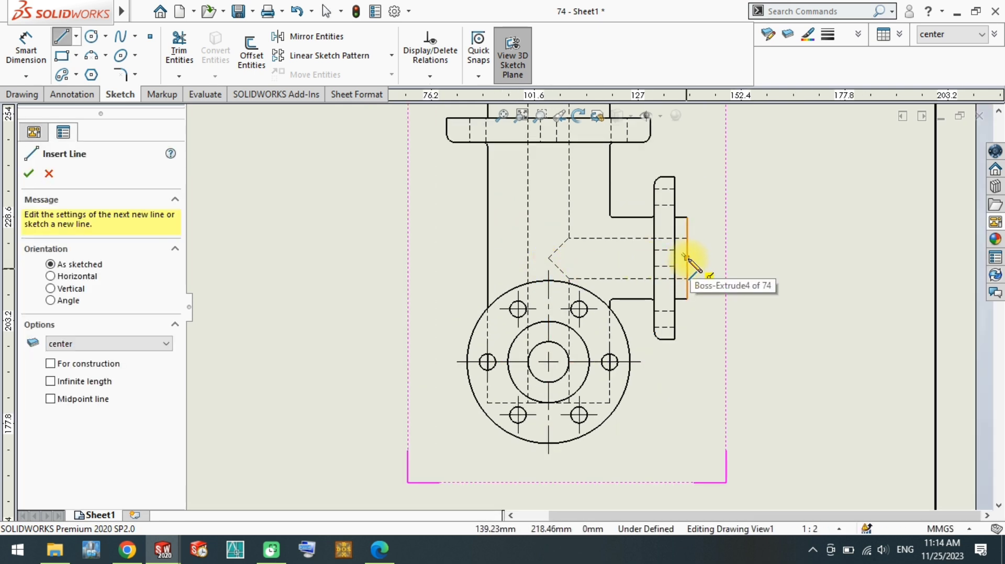
pyautogui.click(686, 257)
pyautogui.click(570, 257)
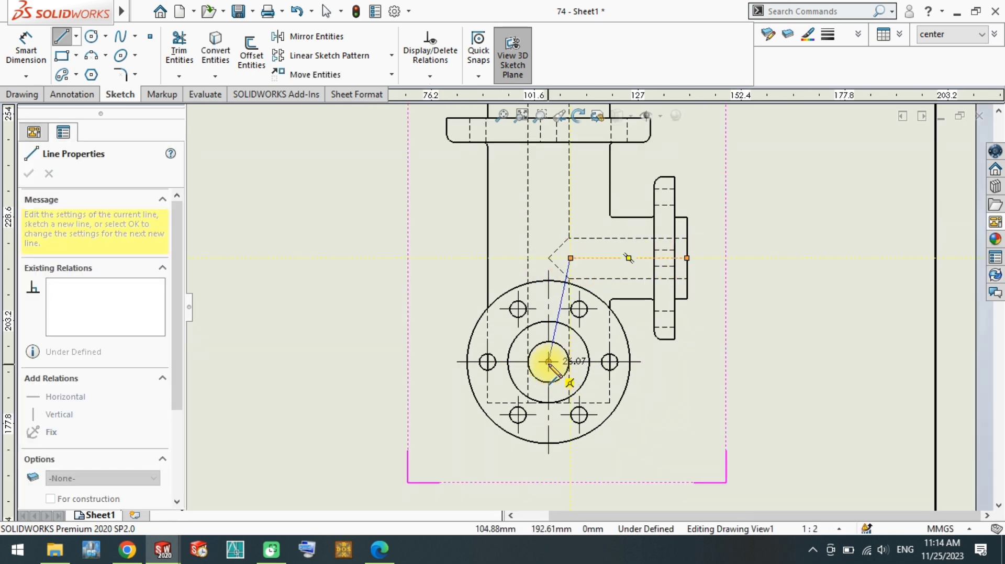
pyautogui.click(429, 361)
pyautogui.click(429, 361)
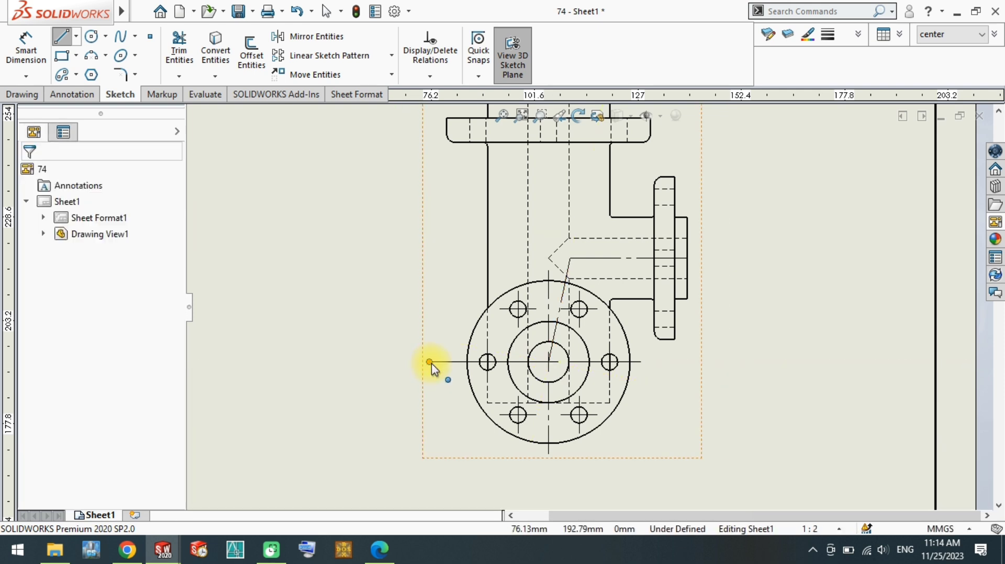
pyautogui.press('Escape')
pyautogui.click(409, 363)
pyautogui.press('Escape')
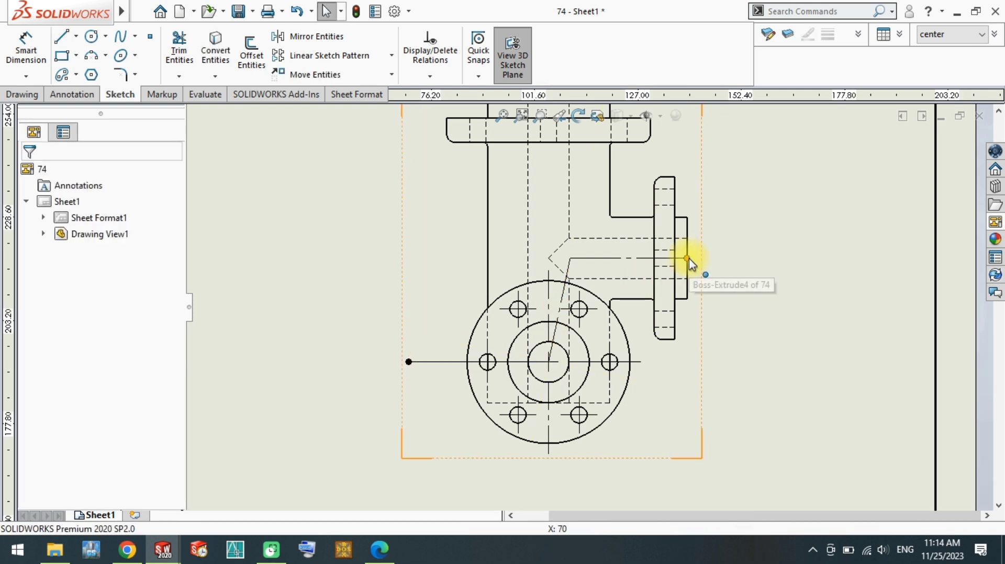
pyautogui.press('l')
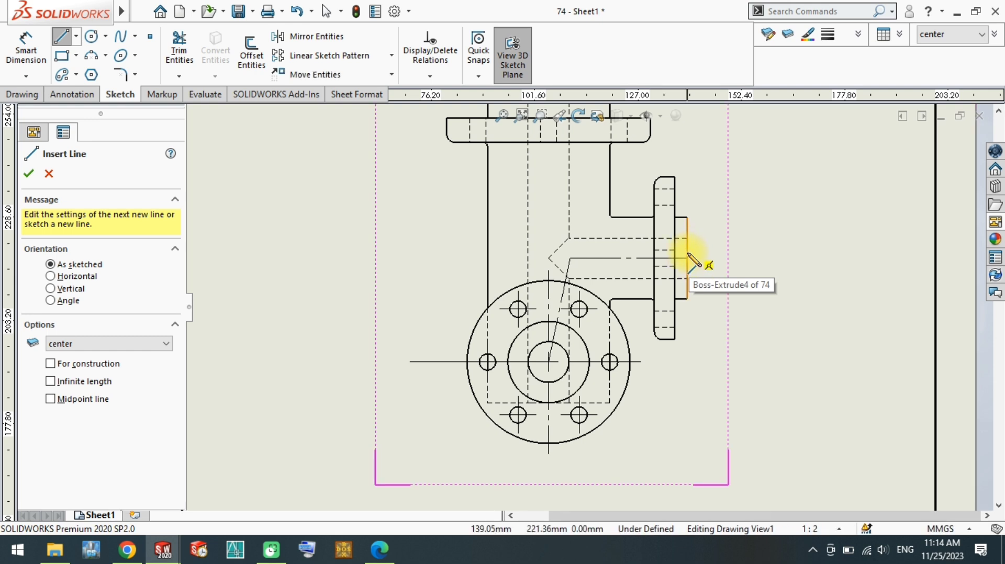
pyautogui.click(687, 258)
pyautogui.click(731, 258)
pyautogui.press('Escape')
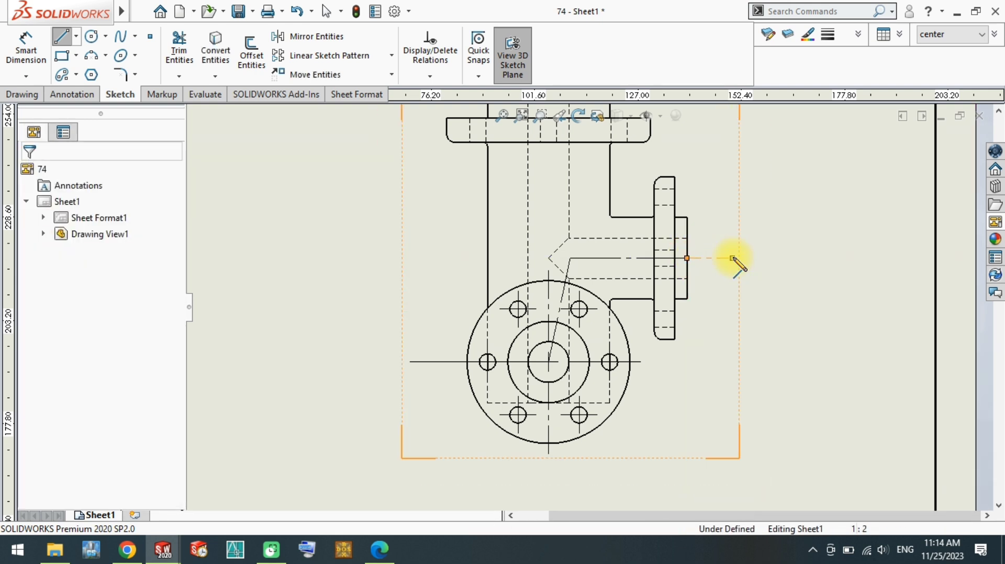
# Select the whole connected chain of cutting lines, dropping the centre mark from the selection.
pyautogui.click(567, 272)
pyautogui.click(360, 345)
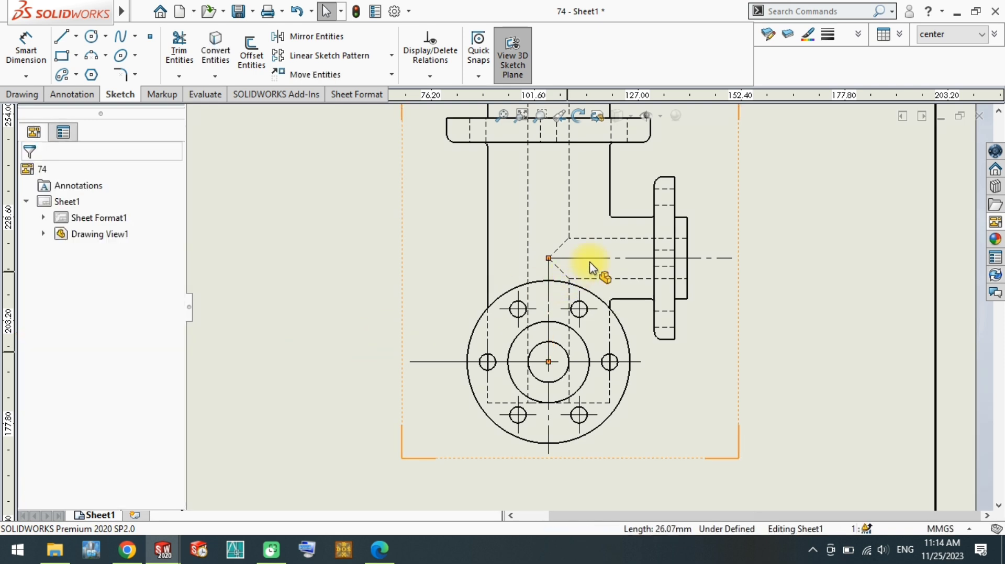
pyautogui.click(715, 258)
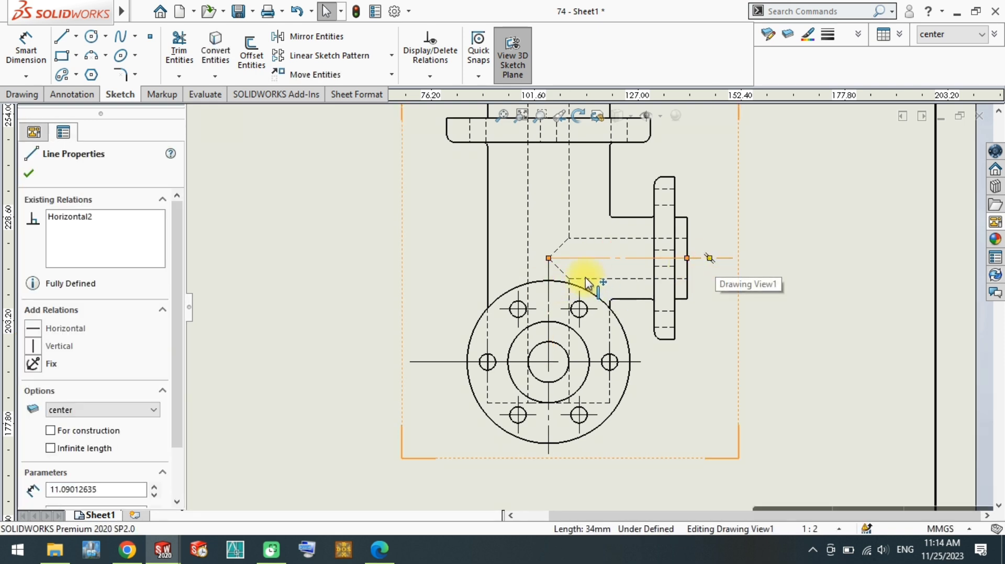
pyautogui.keyDown('ctrl'); pyautogui.click(549, 272); pyautogui.keyUp('ctrl')
pyautogui.keyDown('ctrl'); pyautogui.click(549, 273); pyautogui.keyUp('ctrl')
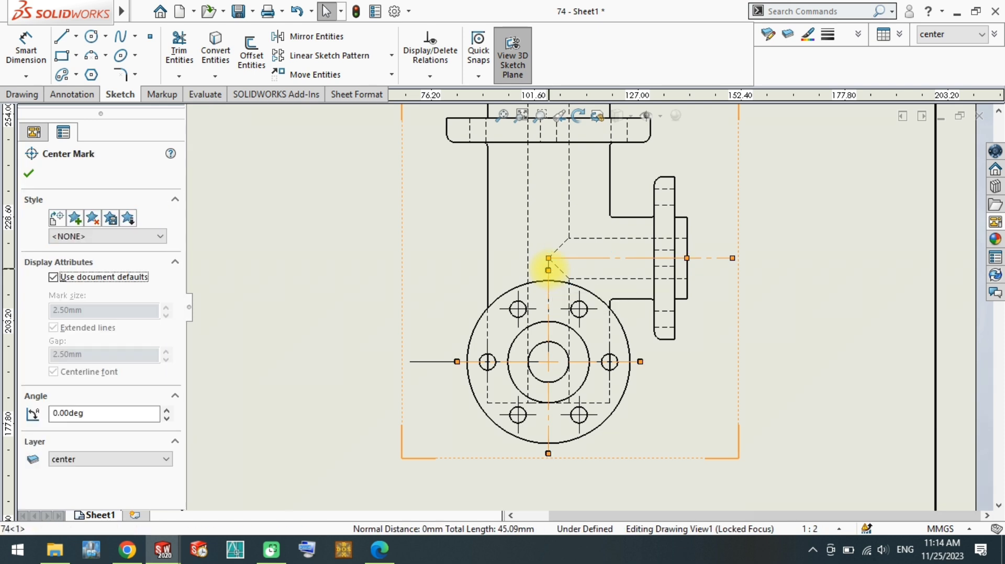
pyautogui.rightClick(107, 214)
pyautogui.click(140, 240)
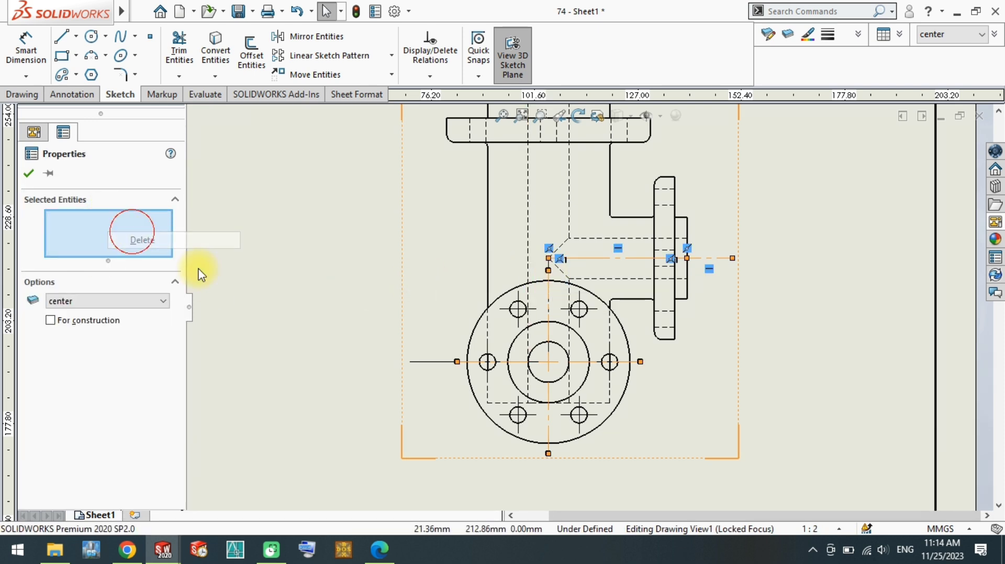
pyautogui.scroll(-3, 512, 303)
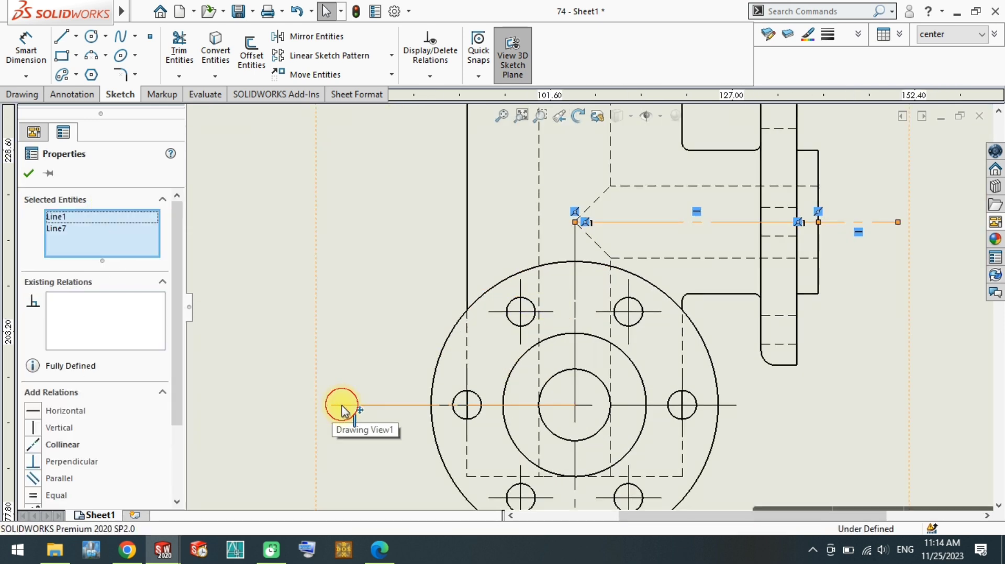
pyautogui.keyDown('ctrl'); pyautogui.click(576, 238); pyautogui.keyUp('ctrl')
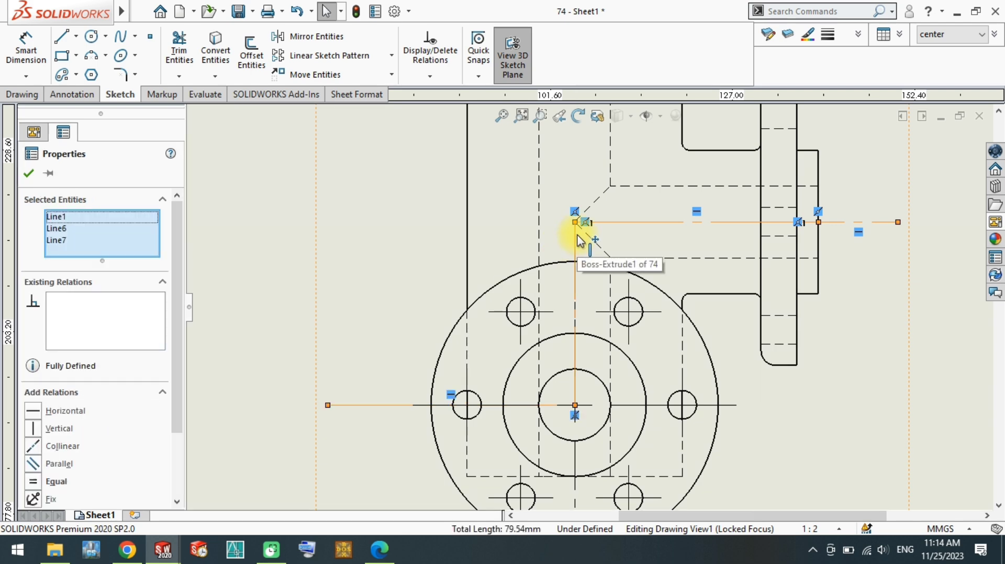
pyautogui.keyDown('ctrl'); pyautogui.click(581, 235); pyautogui.keyUp('ctrl')
pyautogui.scroll(3, 587, 309)
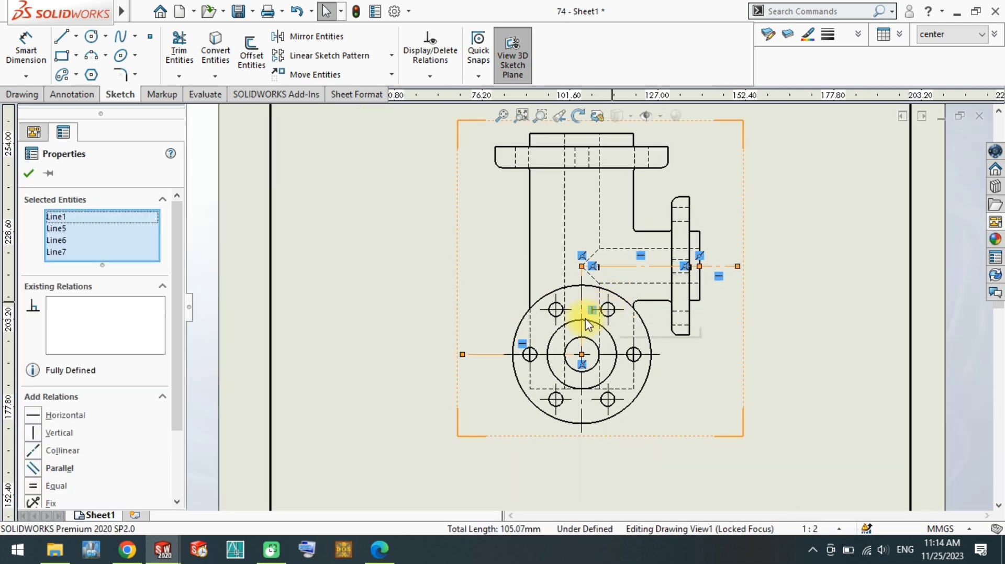
pyautogui.rightClick(486, 353)
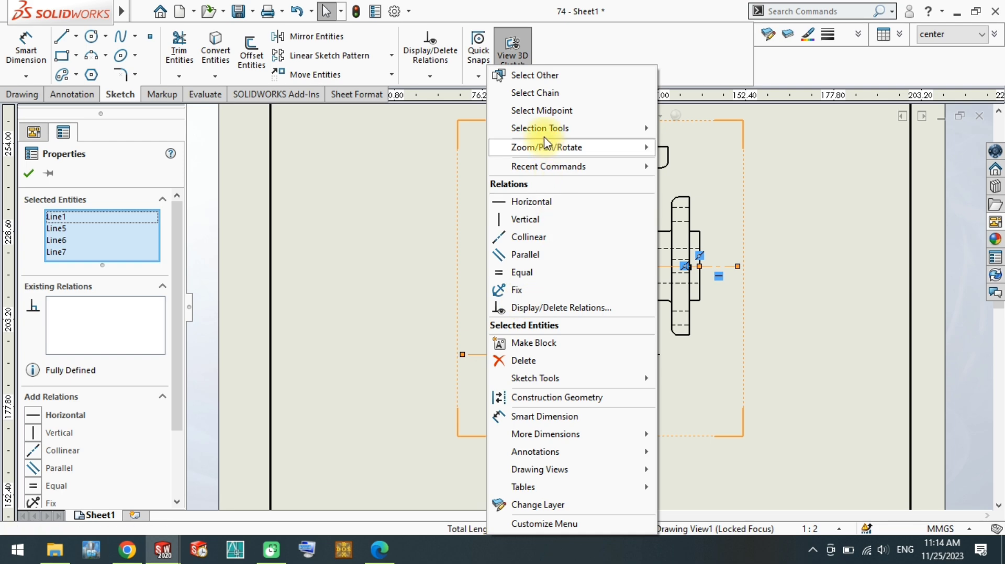
pyautogui.click(556, 94)
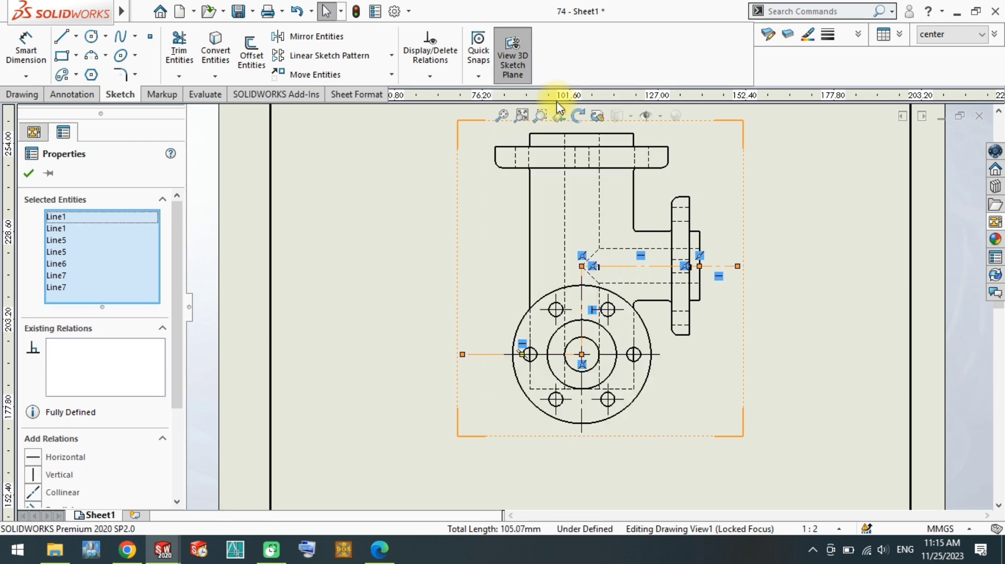
pyautogui.click(24, 95)
# Create section view A-A below the front view with reversed direction and rebuild.
pyautogui.click(133, 53)
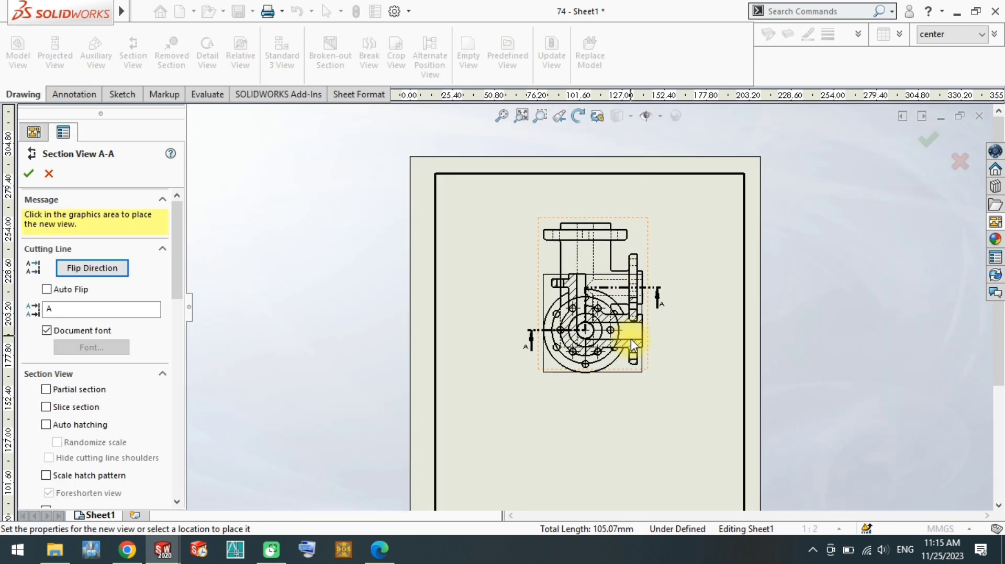
pyautogui.scroll(-3, 622, 440)
pyautogui.scroll(-3, 620, 442)
pyautogui.click(605, 375)
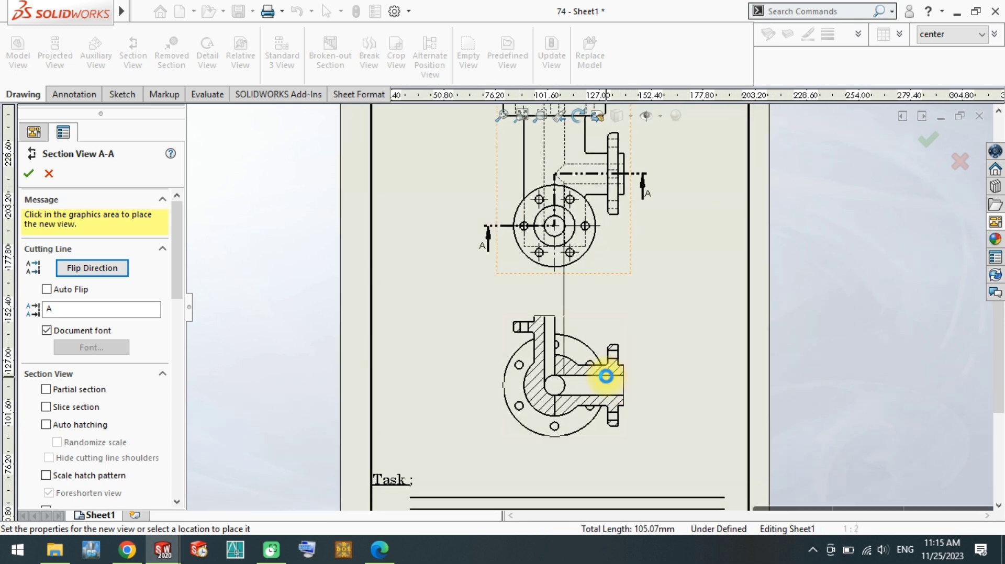
pyautogui.click(107, 226)
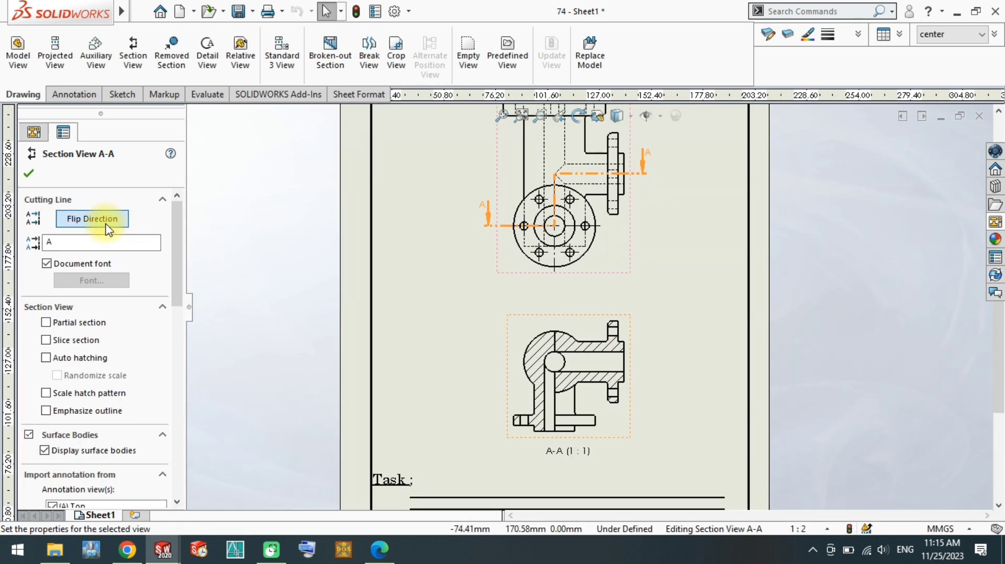
pyautogui.click(29, 173)
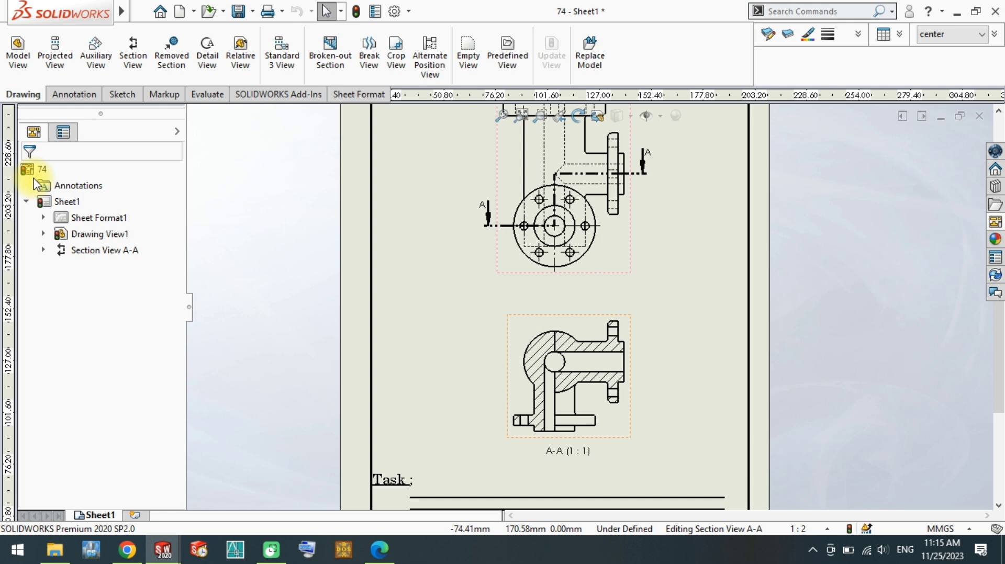
pyautogui.click(357, 11)
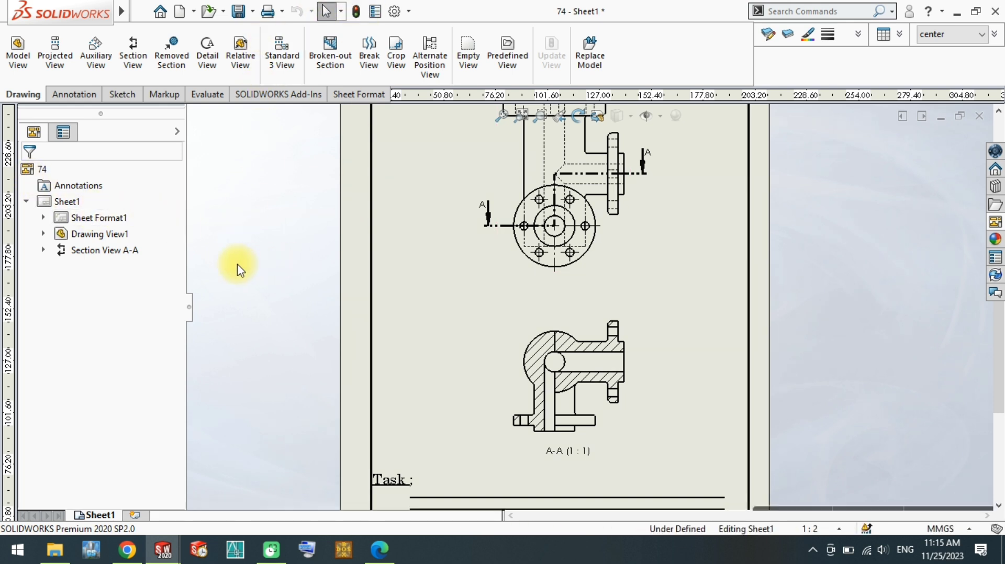
# Nudge section view A-A slightly higher, then bring the front view back into sight.
pyautogui.scroll(-2, 627, 390)
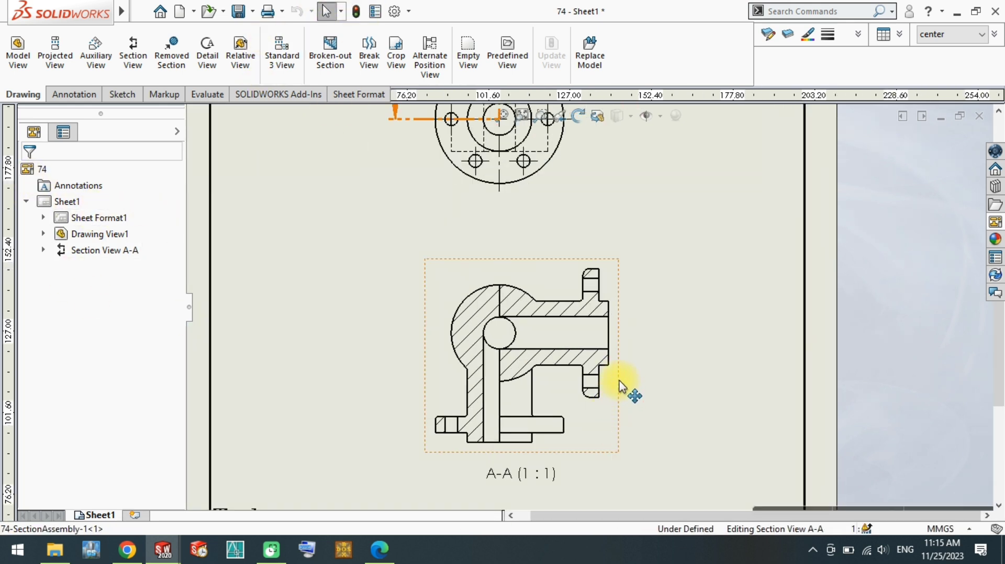
pyautogui.moveTo(619, 386); pyautogui.dragTo(623, 408)
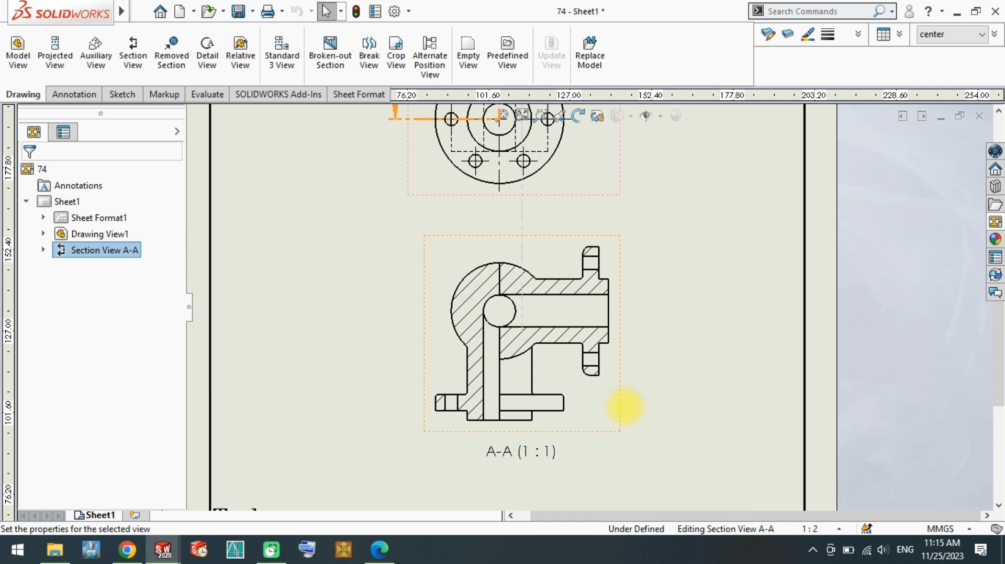
pyautogui.click(710, 350)
pyautogui.scroll(2, 583, 221)
pyautogui.scroll(-2, 584, 230)
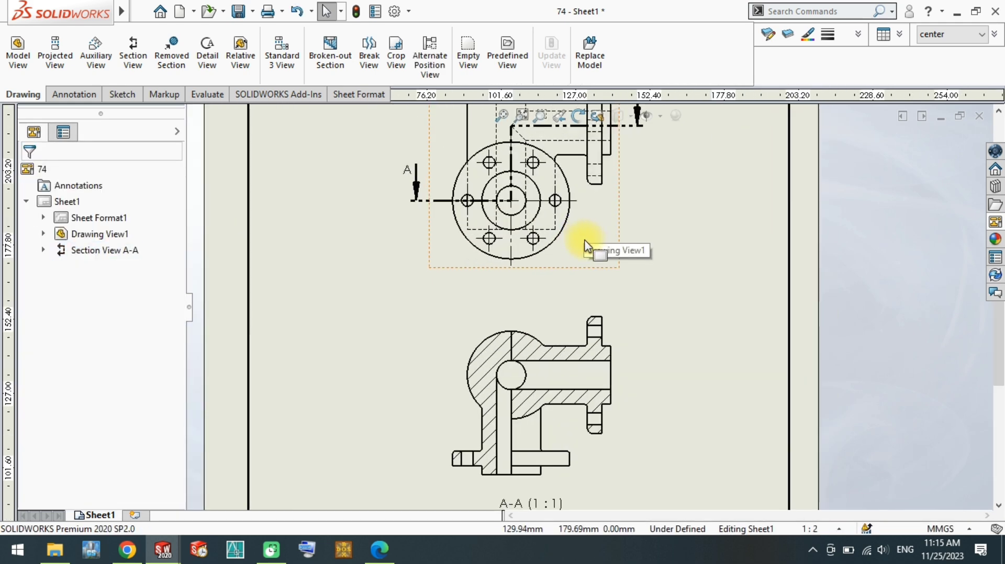
pyautogui.click(512, 349)
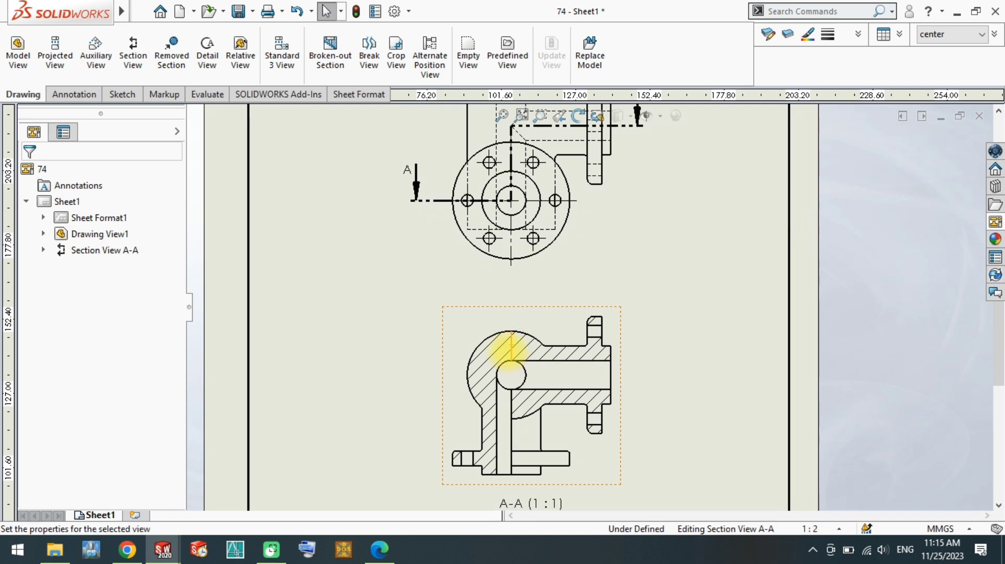
pyautogui.click(417, 427)
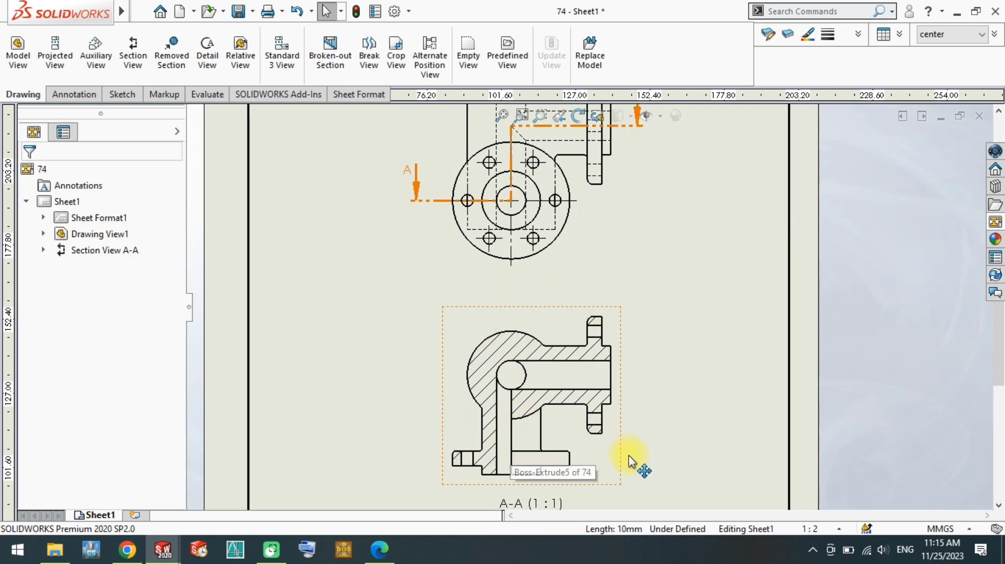
pyautogui.scroll(1, 538, 376)
pyautogui.moveTo(538, 224); pyautogui.dragTo(486, 337, button='middle')
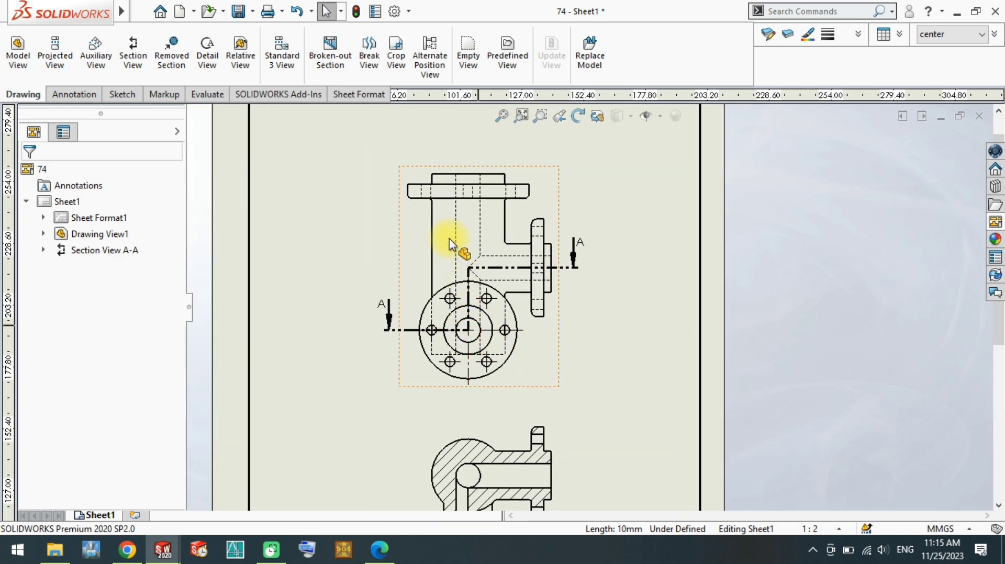
pyautogui.scroll(-3, 453, 241)
pyautogui.moveTo(578, 235); pyautogui.dragTo(521, 246, button='middle')
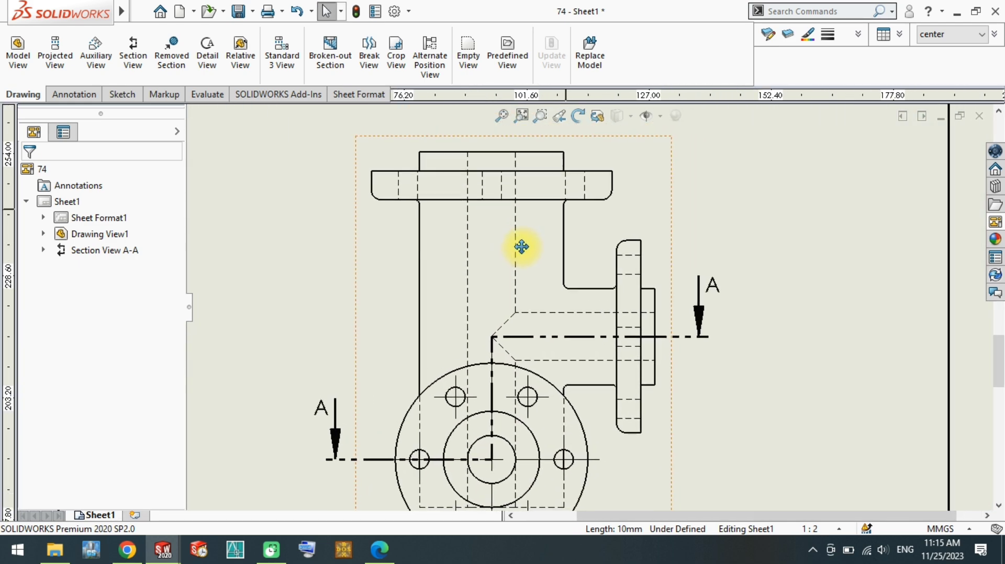
pyautogui.click(584, 194)
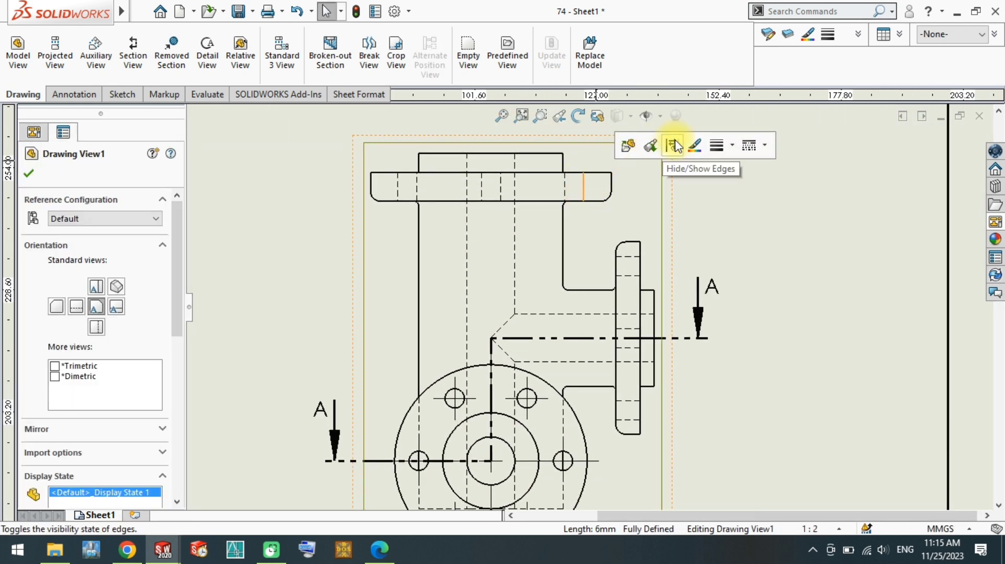
pyautogui.click(359, 253)
pyautogui.scroll(-1, 368, 211)
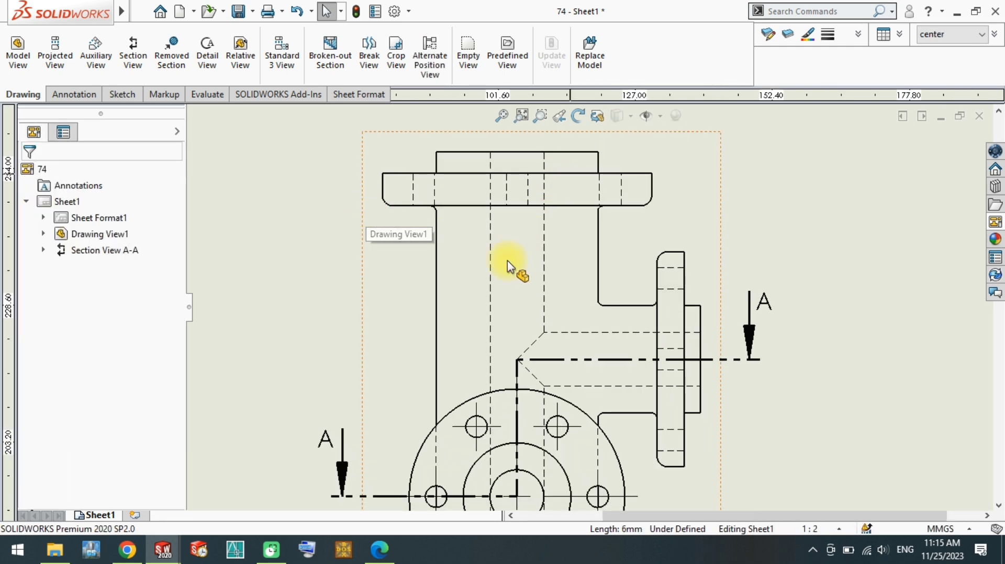
pyautogui.moveTo(598, 257); pyautogui.dragTo(599, 150, button='middle')
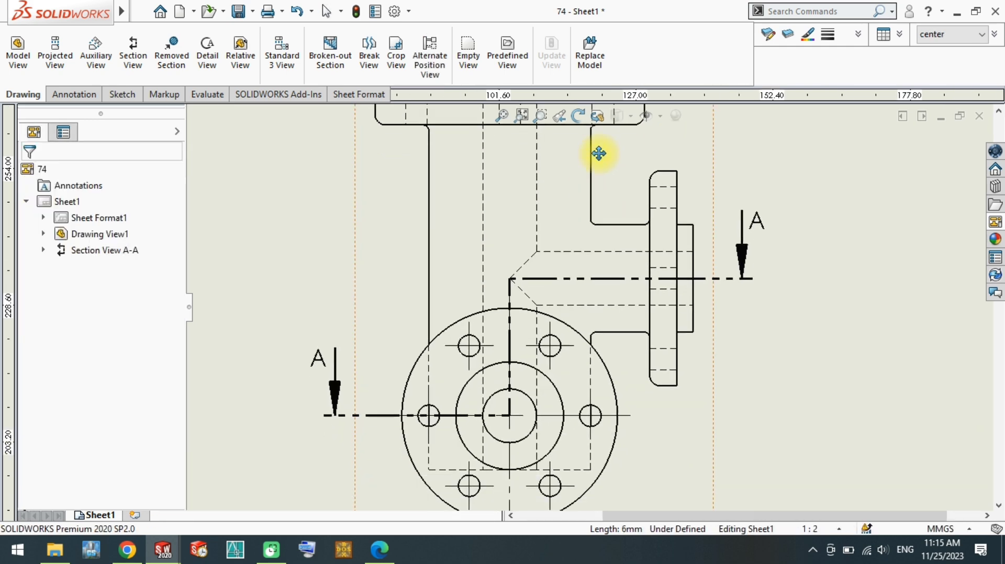
pyautogui.moveTo(579, 340); pyautogui.dragTo(576, 271, button='middle')
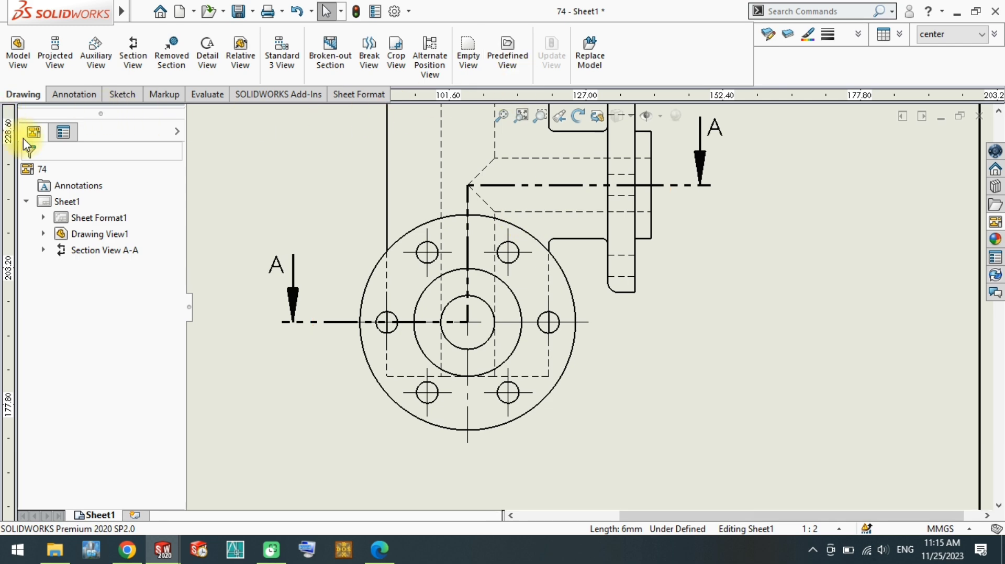
pyautogui.click(502, 115)
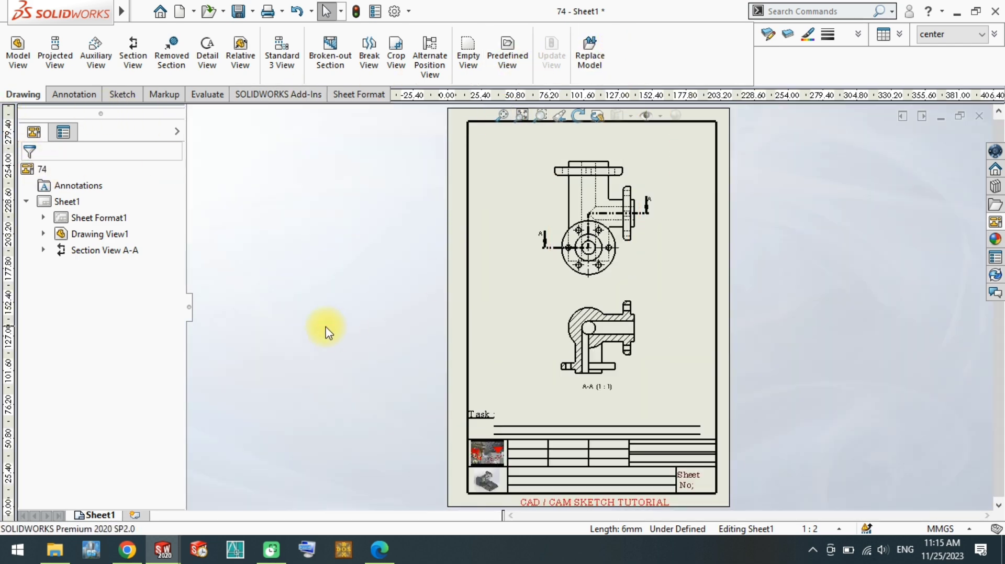
pyautogui.click(393, 558)
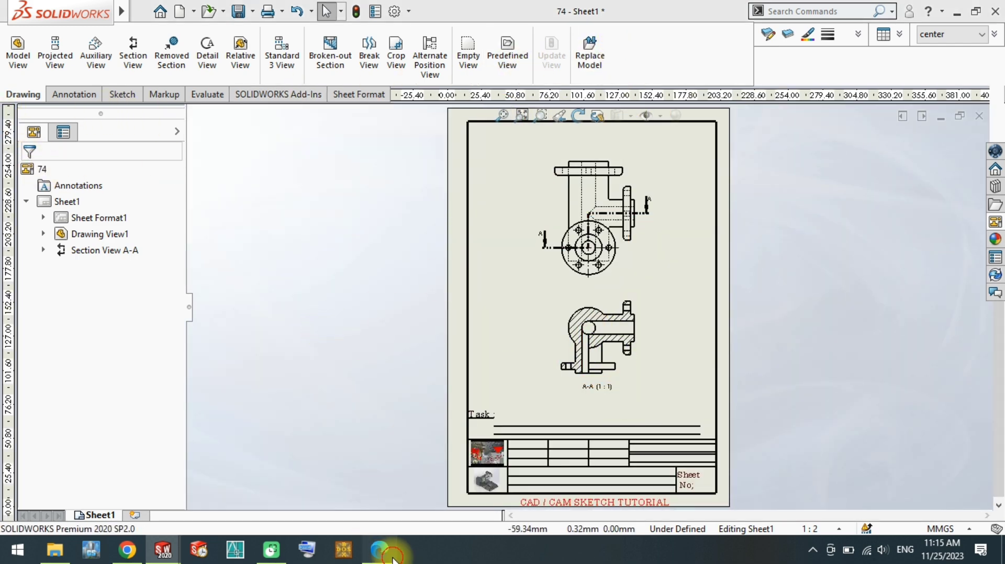
# Scroll the PDF to its section drawing and task note, then return to drawing 74.
pyautogui.scroll(-5, 523, 366)
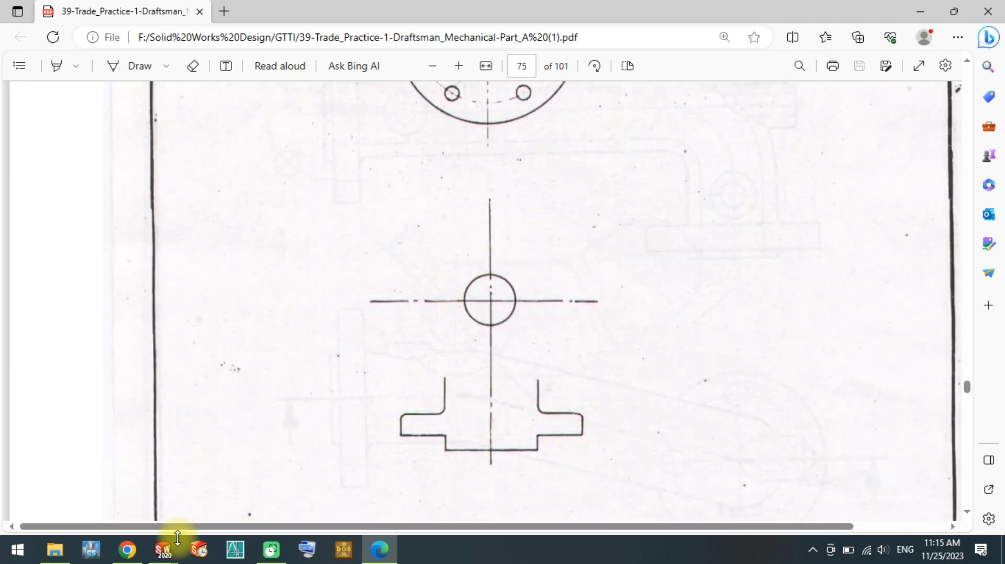
pyautogui.scroll(-5, 444, 417)
pyautogui.scroll(1, 398, 294)
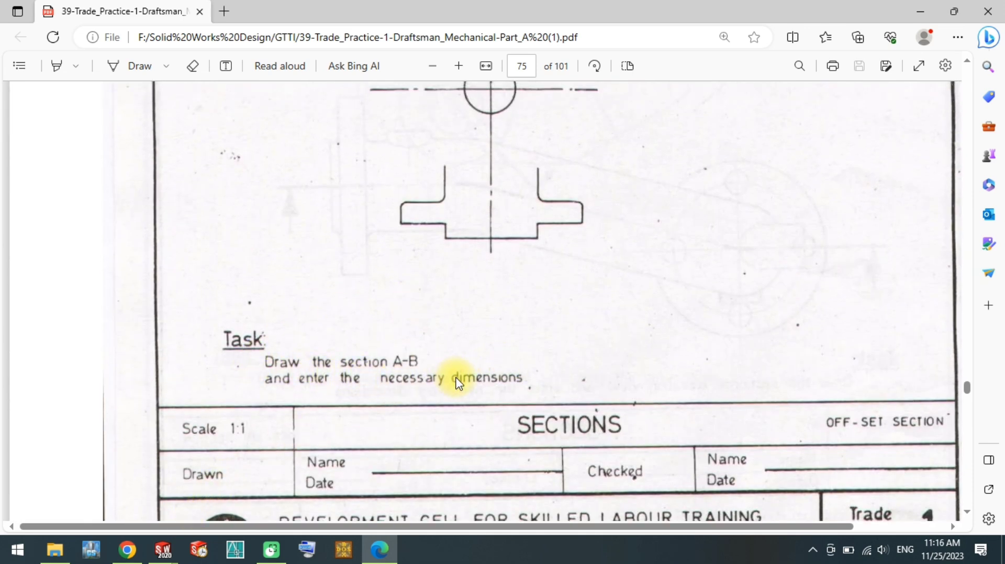
pyautogui.moveTo(162, 550)
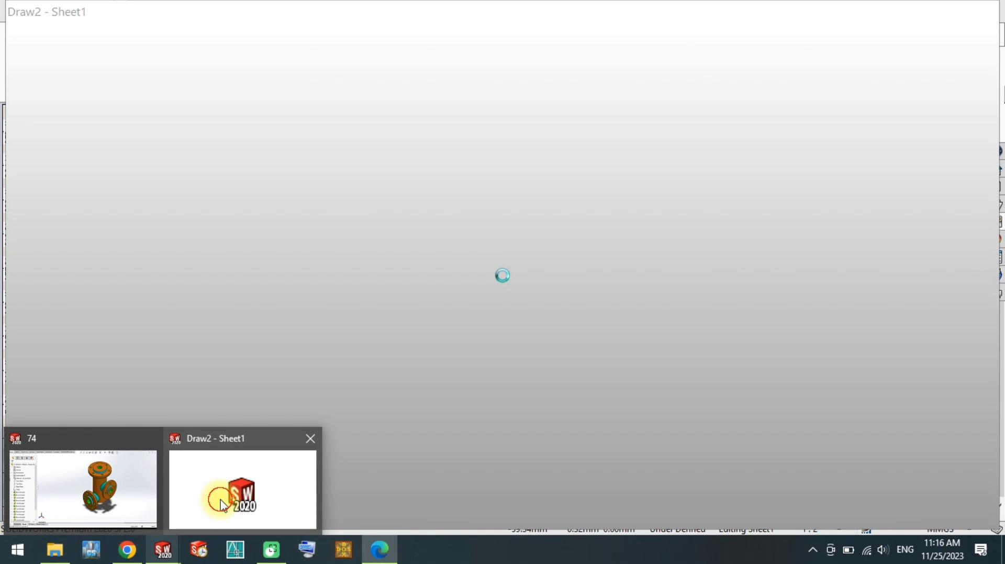
pyautogui.click(217, 502)
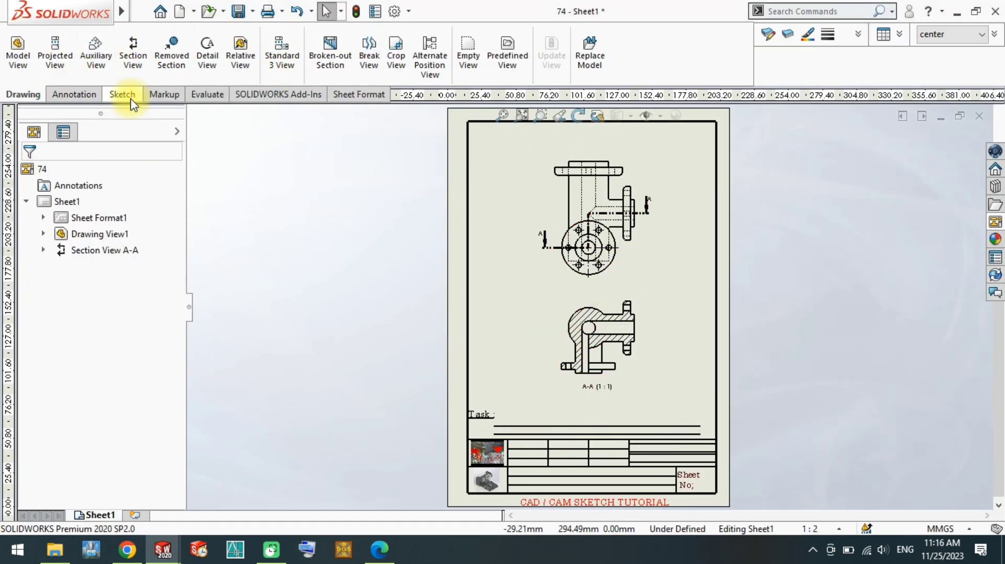
# Add a larger Century Schoolbook note reading 74 beside Sheet No, then fit the sheet.
pyautogui.click(89, 99)
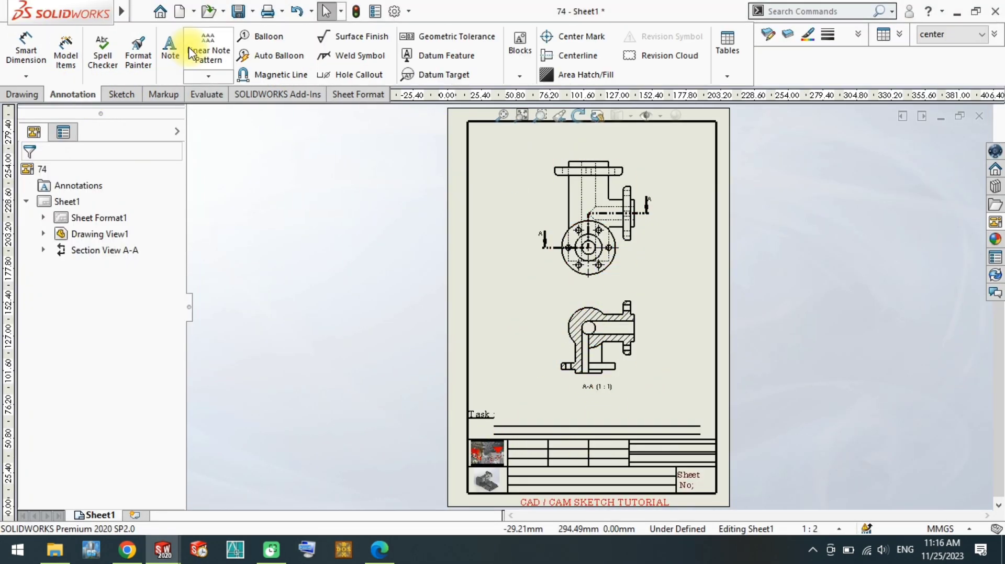
pyautogui.click(704, 479)
pyautogui.write('74')
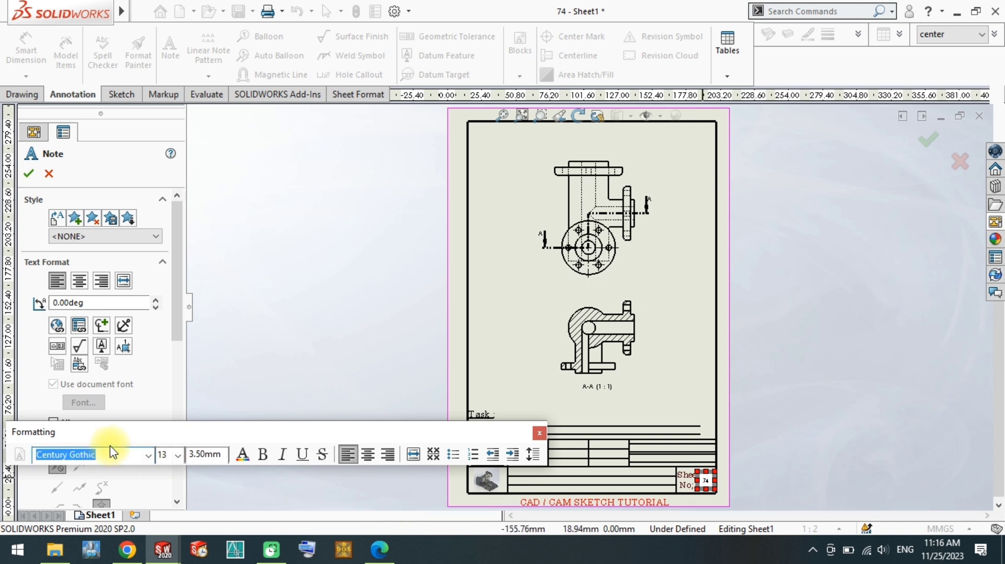
pyautogui.press('Down')
pyautogui.click(178, 455)
pyautogui.click(181, 361)
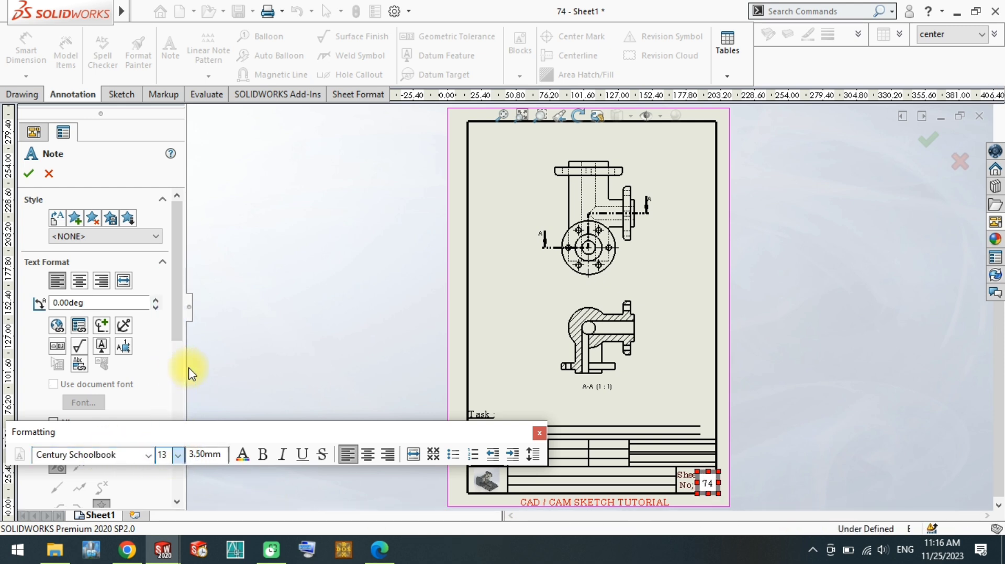
pyautogui.click(658, 488)
pyautogui.scroll(-5, 658, 489)
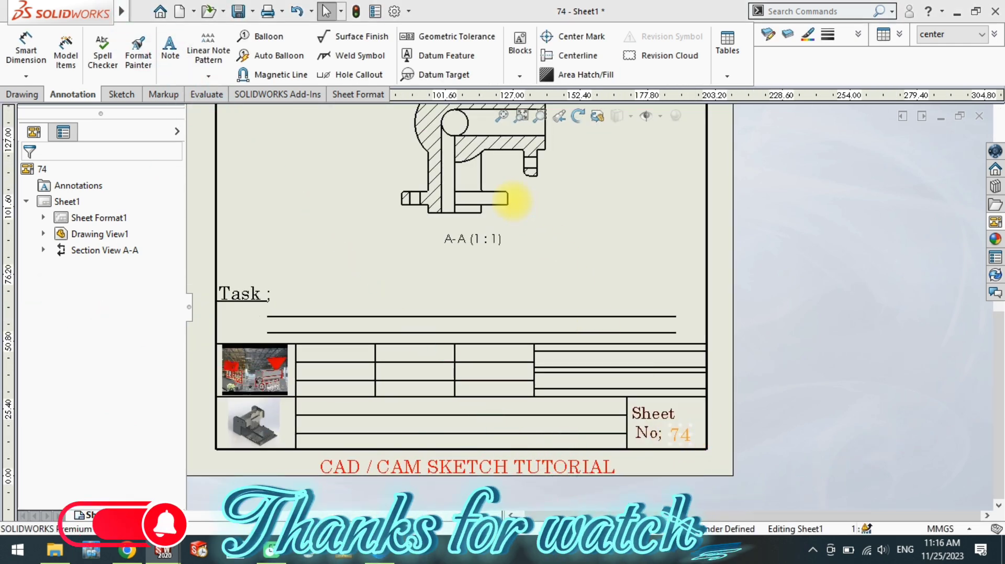
pyautogui.press('f')
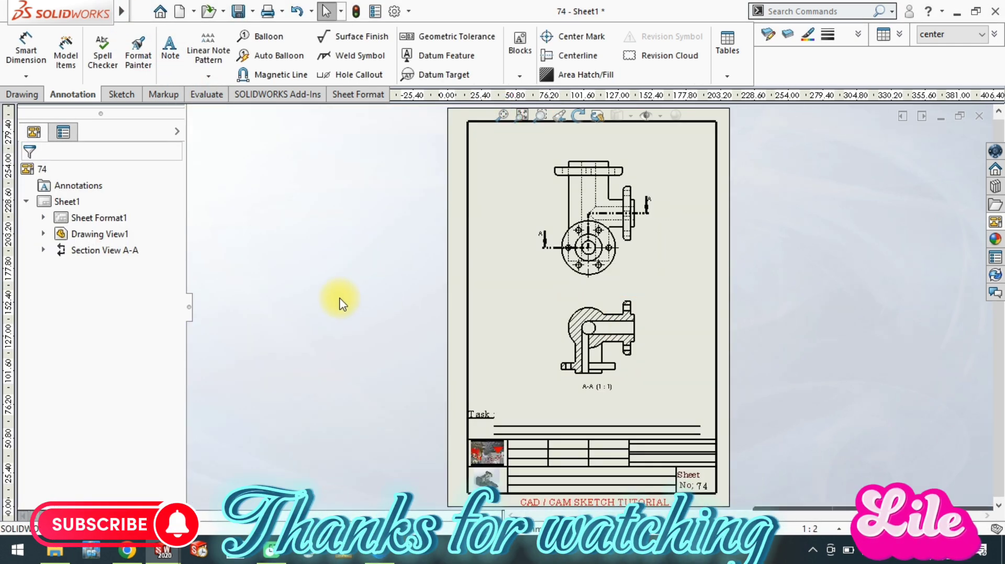